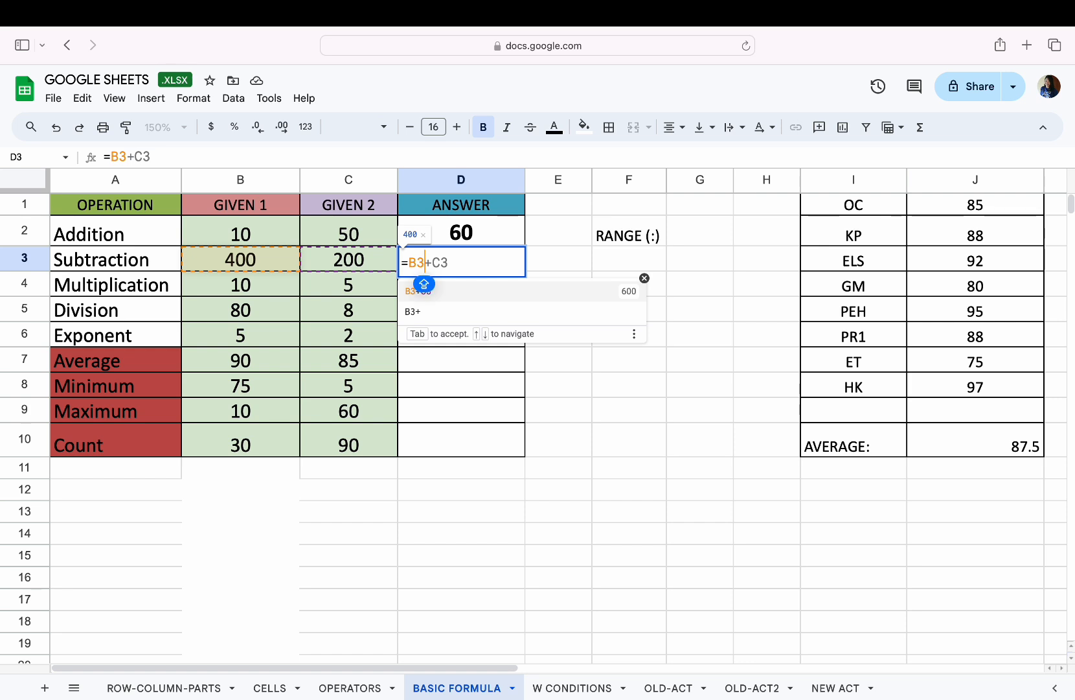
# Step: Complete the subtraction formula =B3-C3 in D3 and enter the multiplication formula =B4*C4 in D4
pyautogui.write('C3')
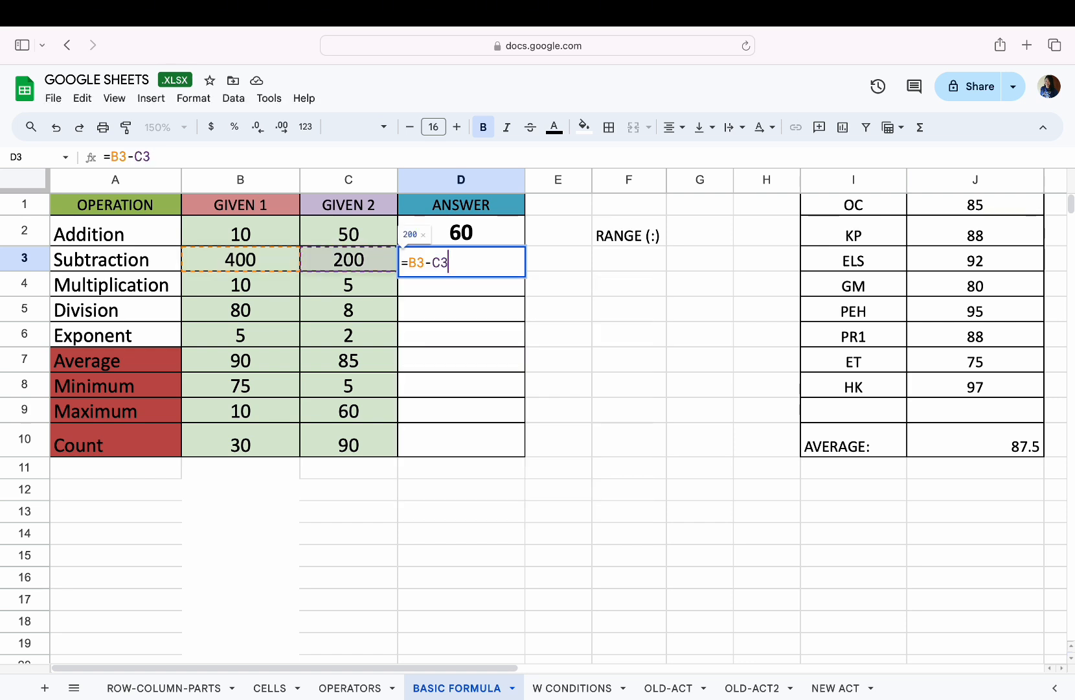
pyautogui.press('Return')
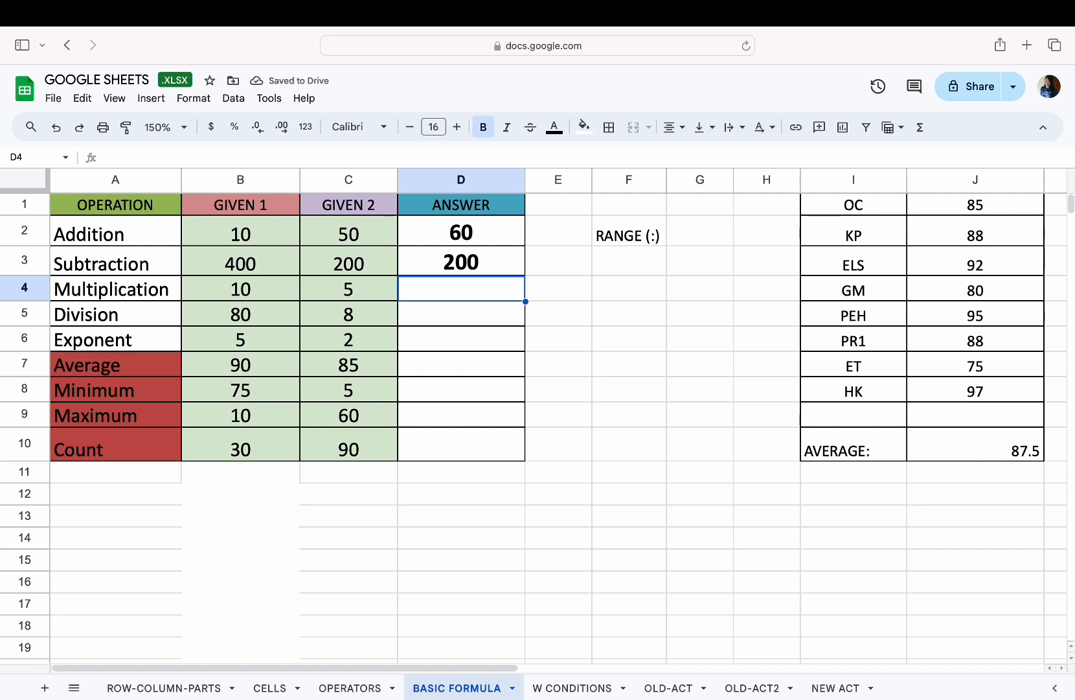
pyautogui.write('=')
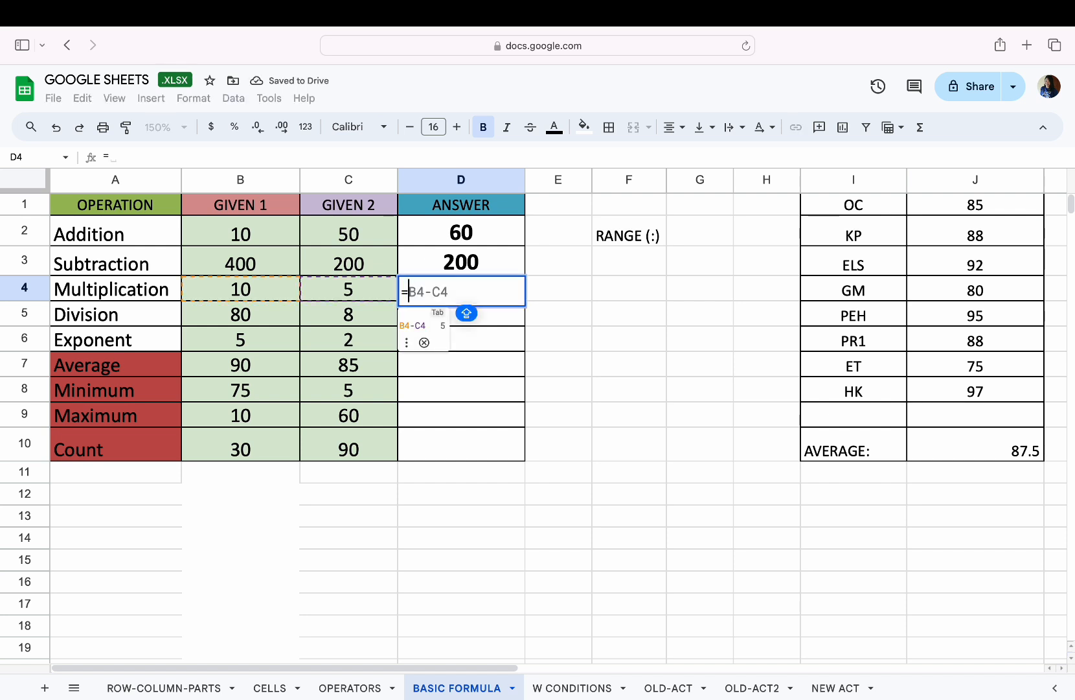
pyautogui.write('B4')
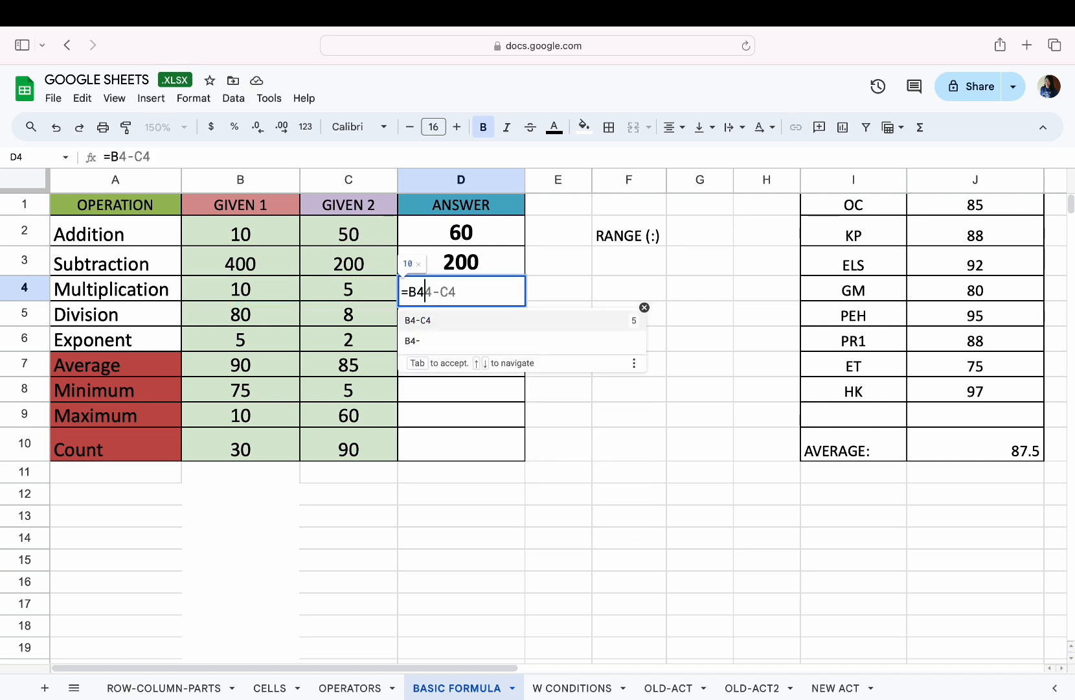
pyautogui.write('*C4')
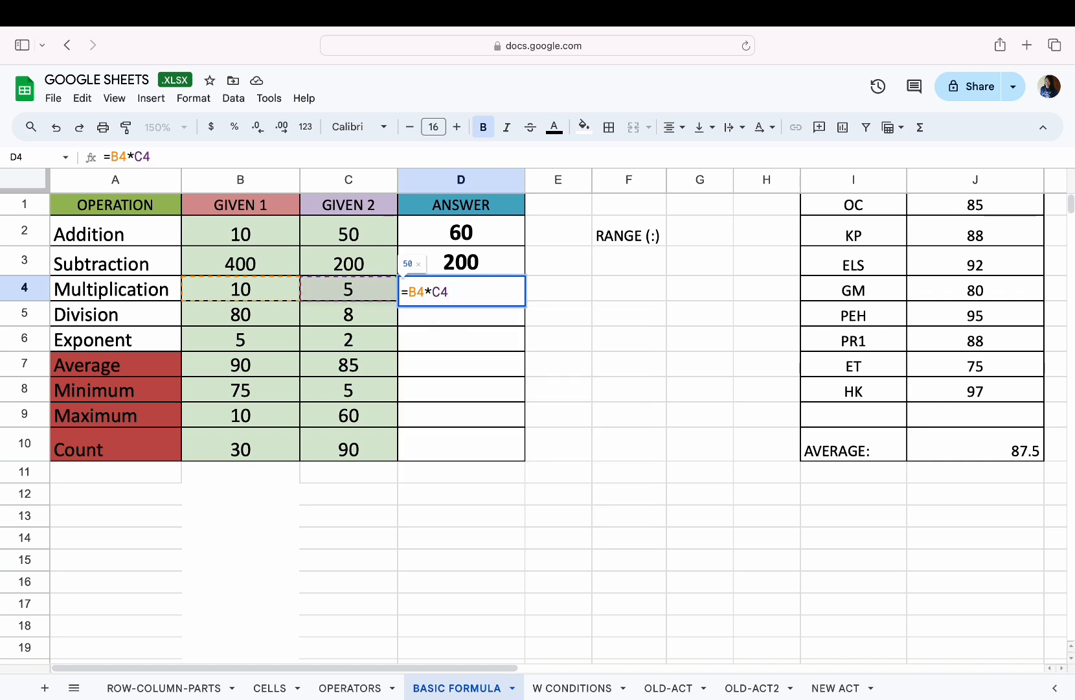
pyautogui.press('Return')
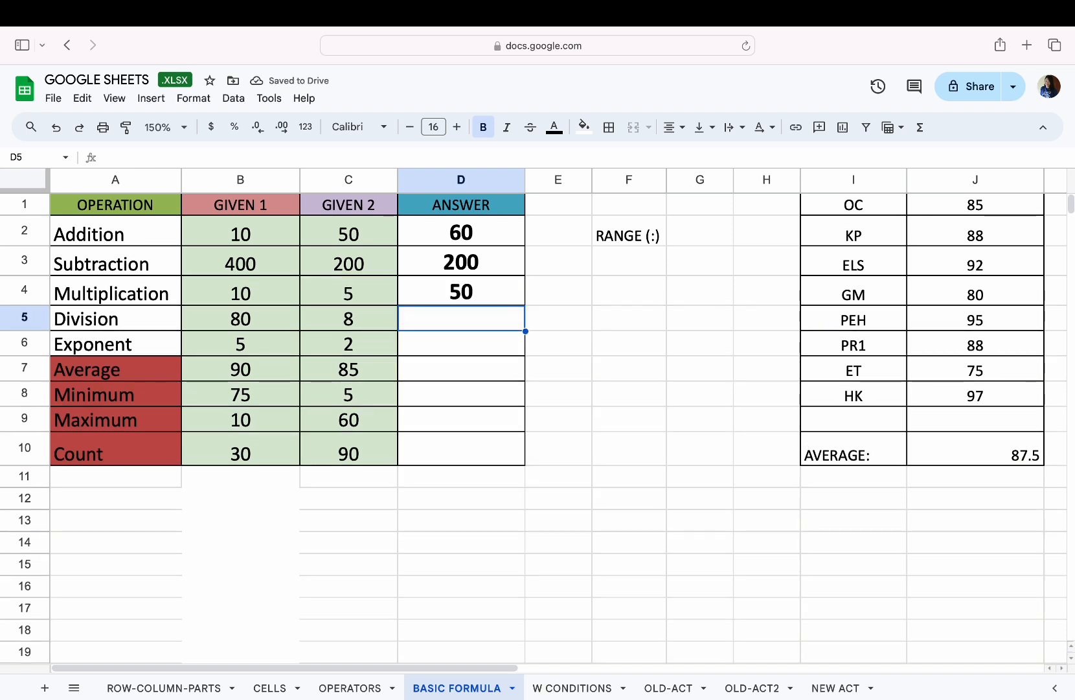
# Step: Enter the division formula =B5/C5 in D5 and the exponent formula =B6^C6 in D6
pyautogui.write('=B')
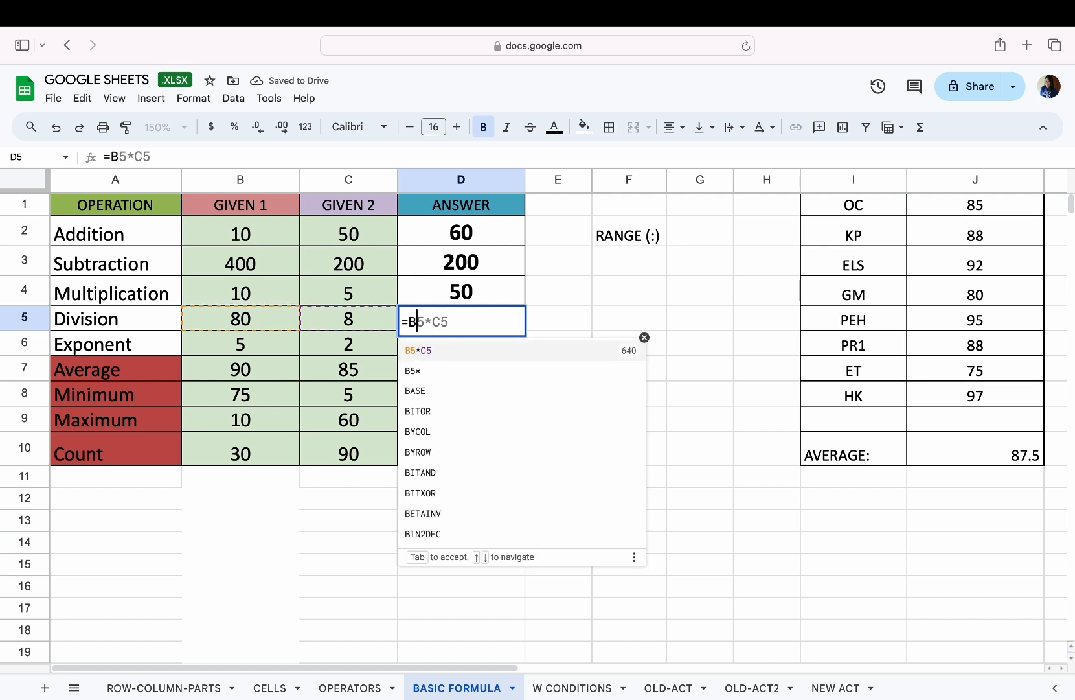
pyautogui.write('5/C5')
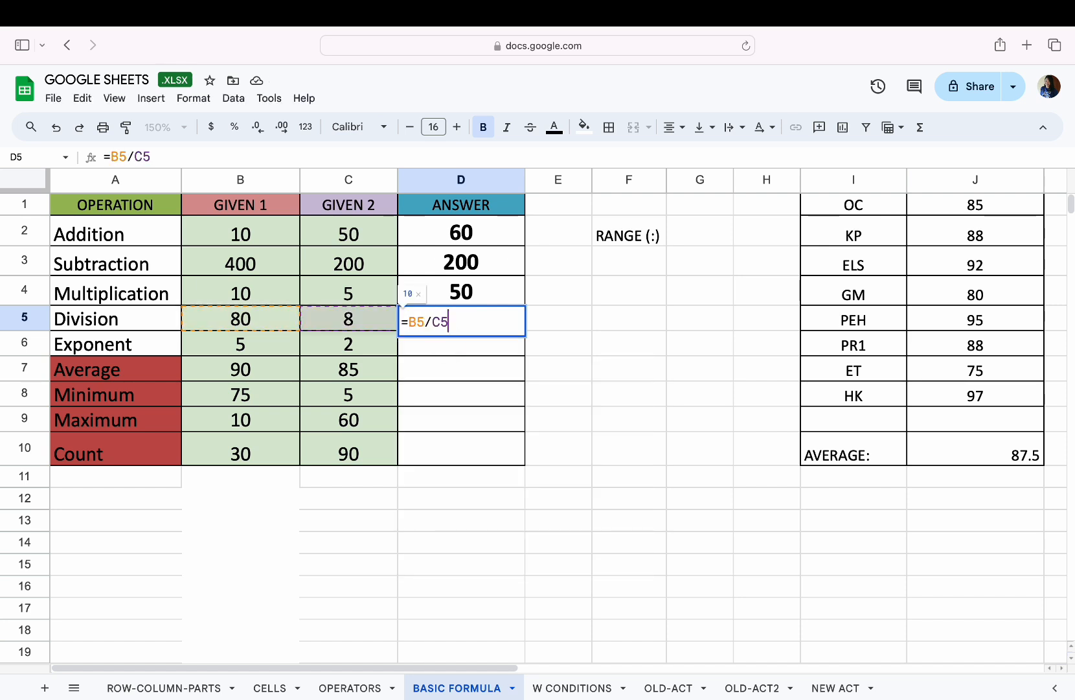
pyautogui.press('Return')
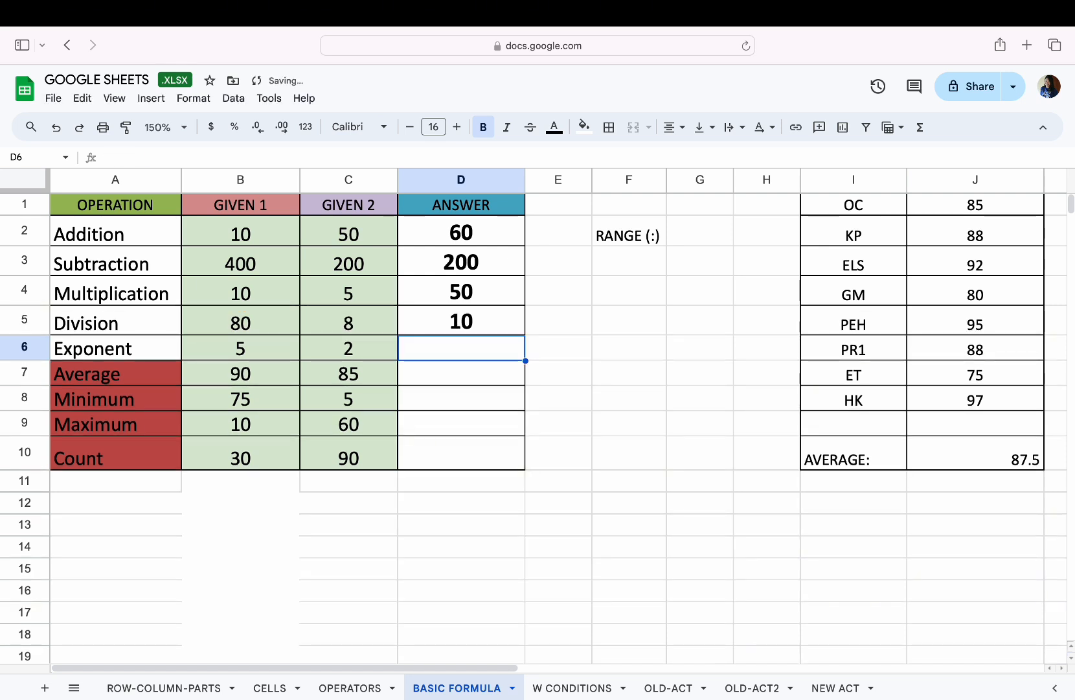
pyautogui.write('=')
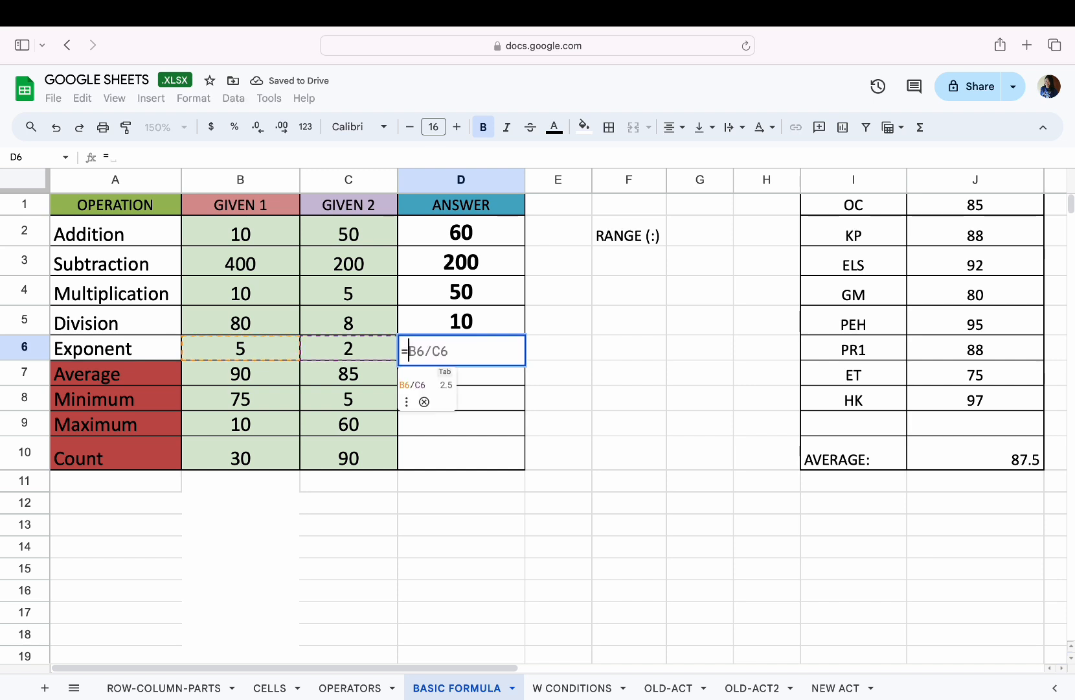
pyautogui.write('B6^')
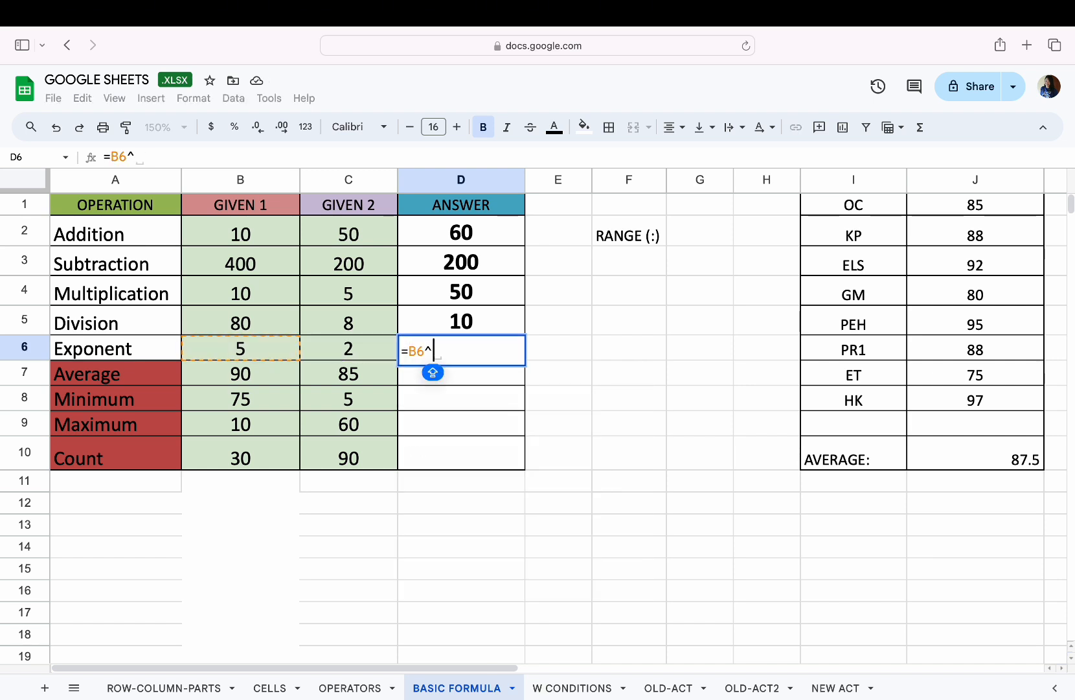
pyautogui.write('C6')
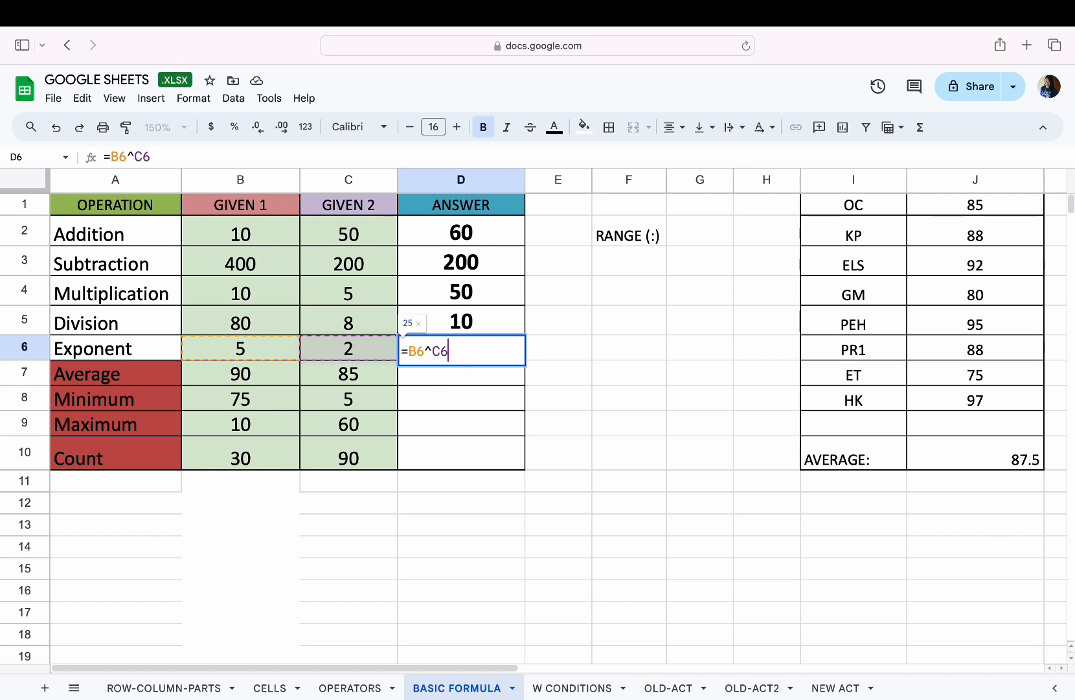
pyautogui.press('Return')
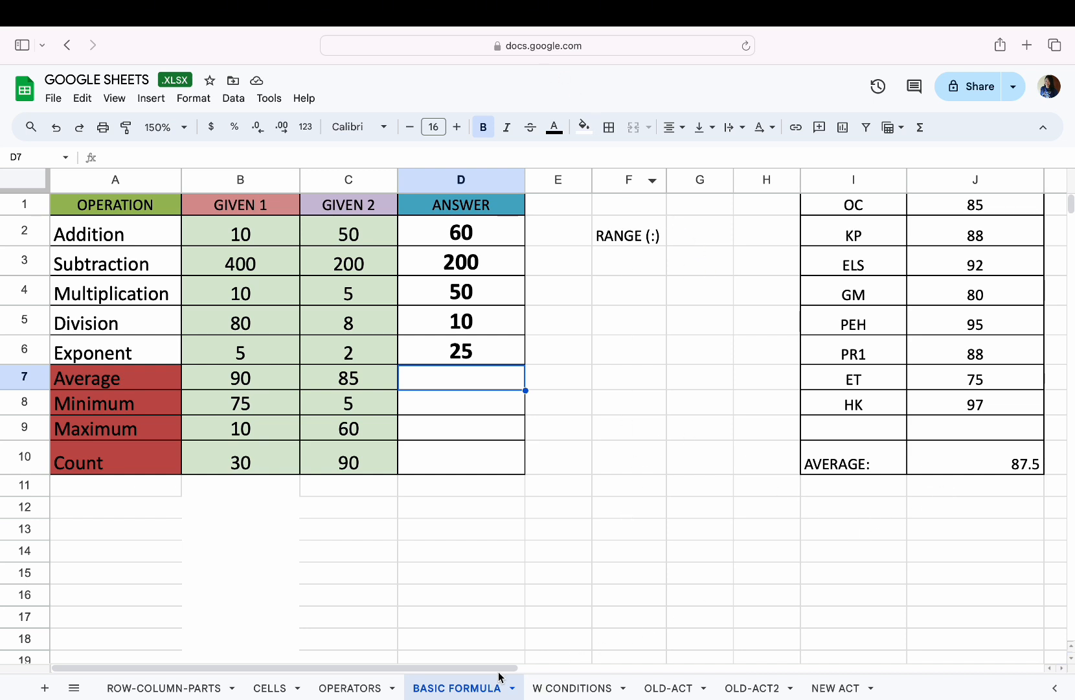
# Step: Clear the contents of cells J9:L10 beside and below the grades table
pyautogui.moveTo(499, 671); pyautogui.dragTo(707, 655)
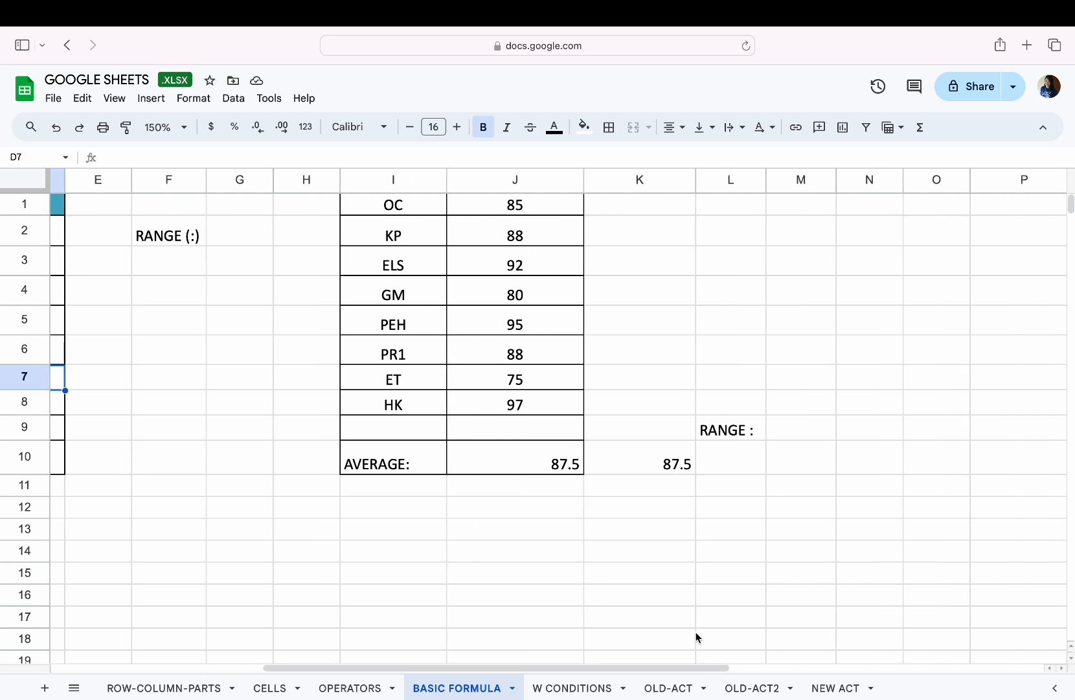
pyautogui.moveTo(554, 439); pyautogui.dragTo(758, 476)
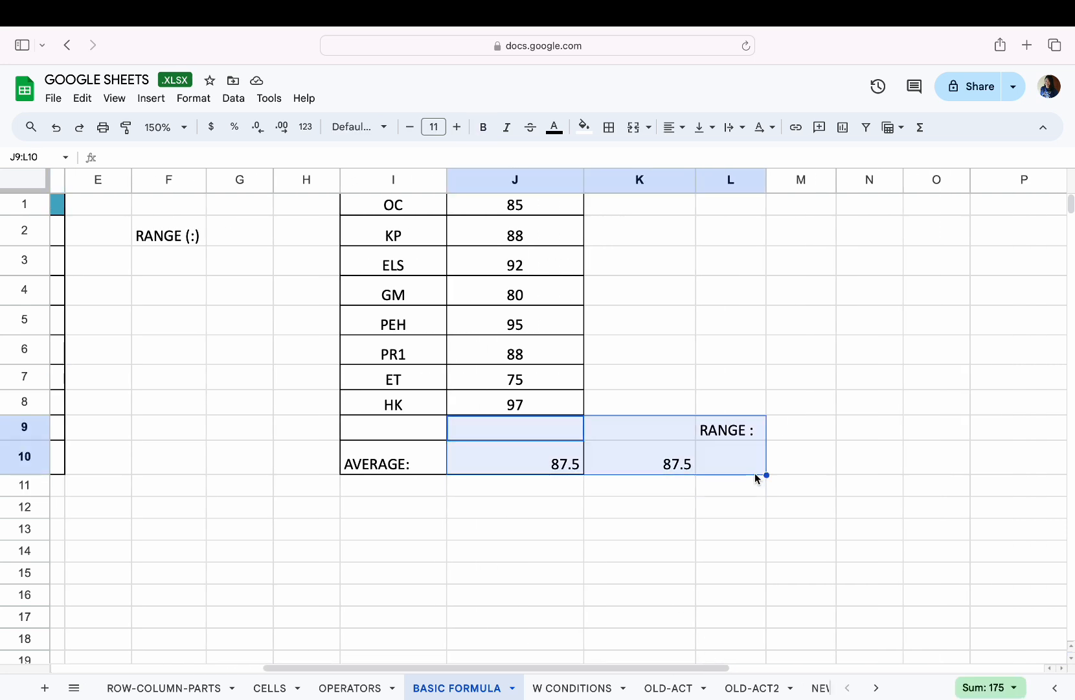
pyautogui.press('Delete')
pyautogui.click(756, 356)
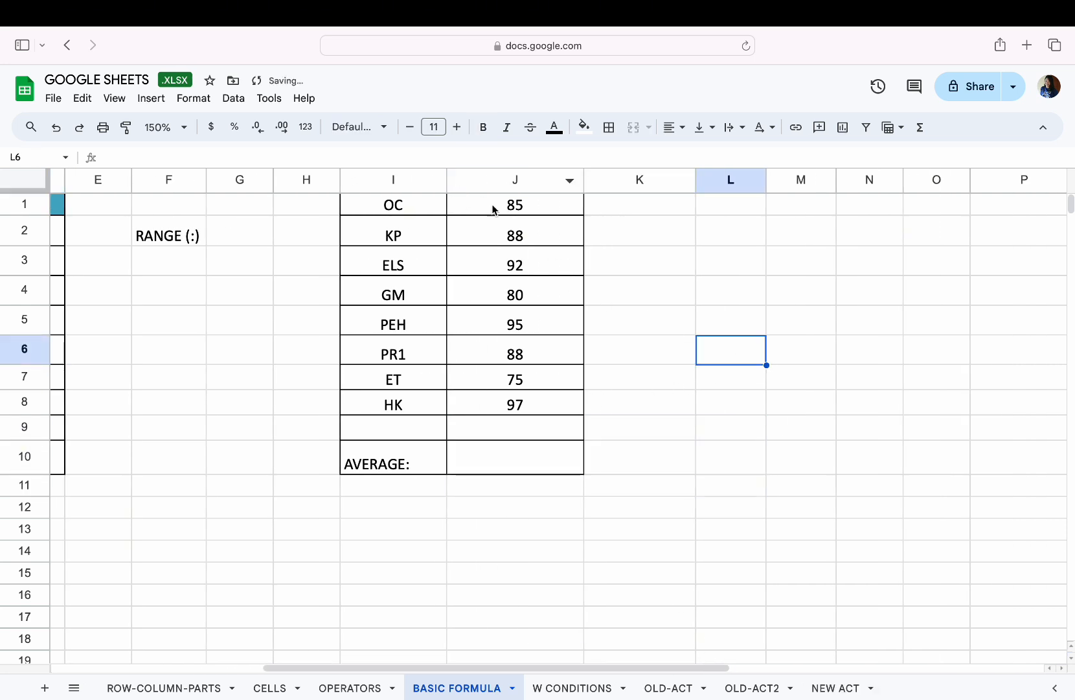
# Step: Average the grades in J10 by listing each cell separately with =AVERAGE(J1,J2,J3,J4,J5,J6,J7,J8)
pyautogui.click(497, 460)
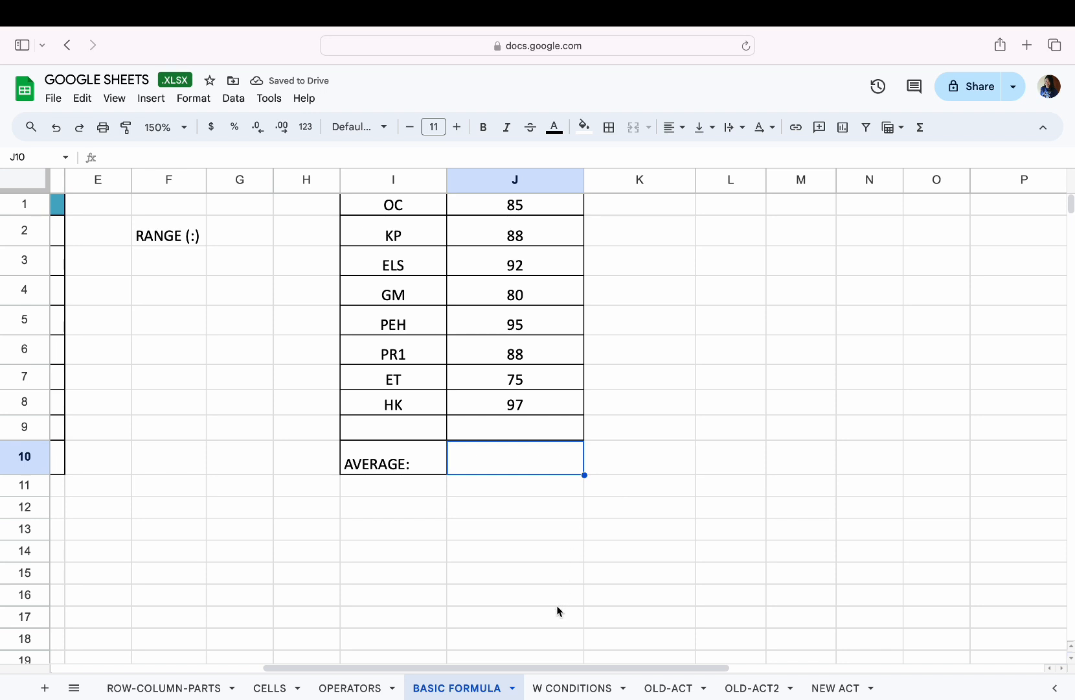
pyautogui.click(556, 662)
pyautogui.moveTo(563, 666); pyautogui.dragTo(593, 669)
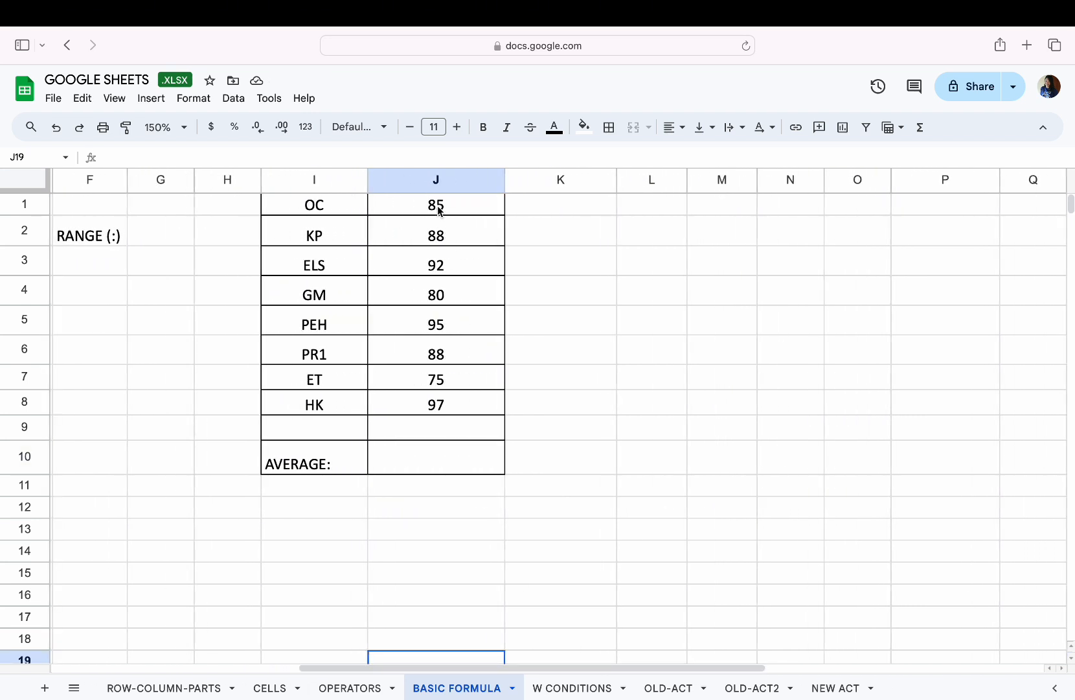
pyautogui.click(427, 464)
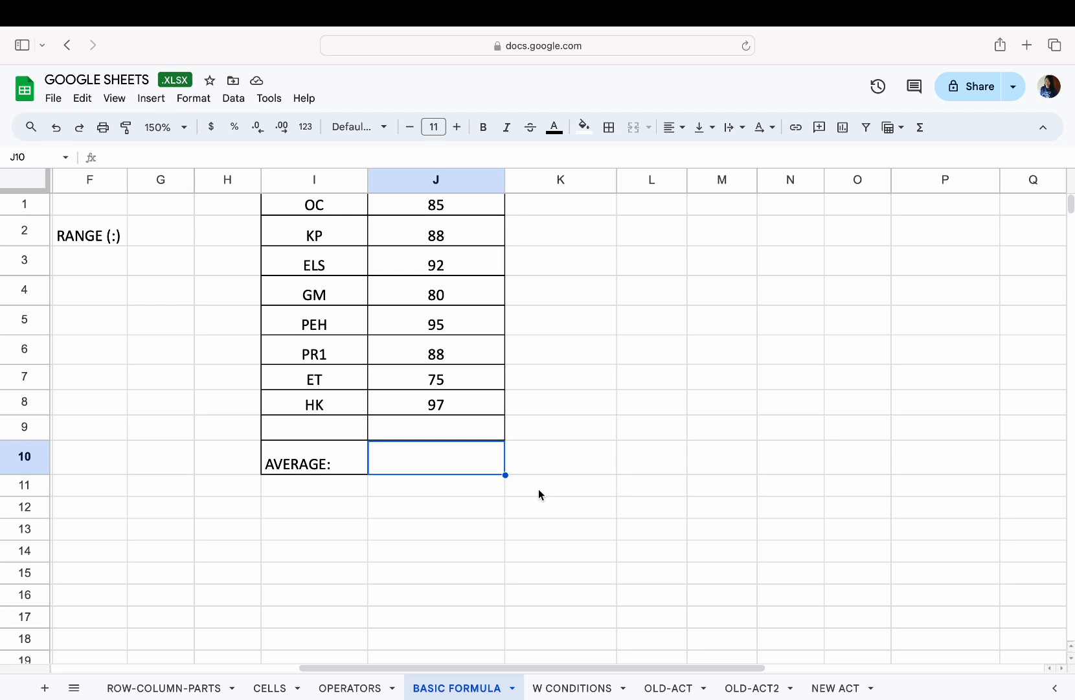
pyautogui.write('=')
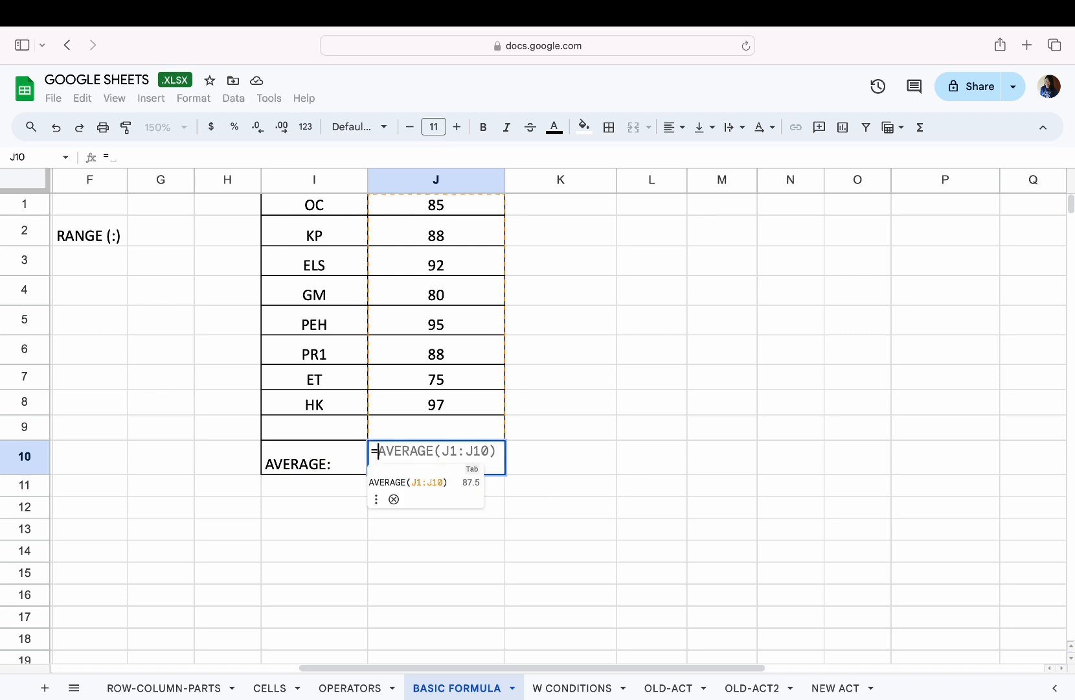
pyautogui.write('AVERAGE(')
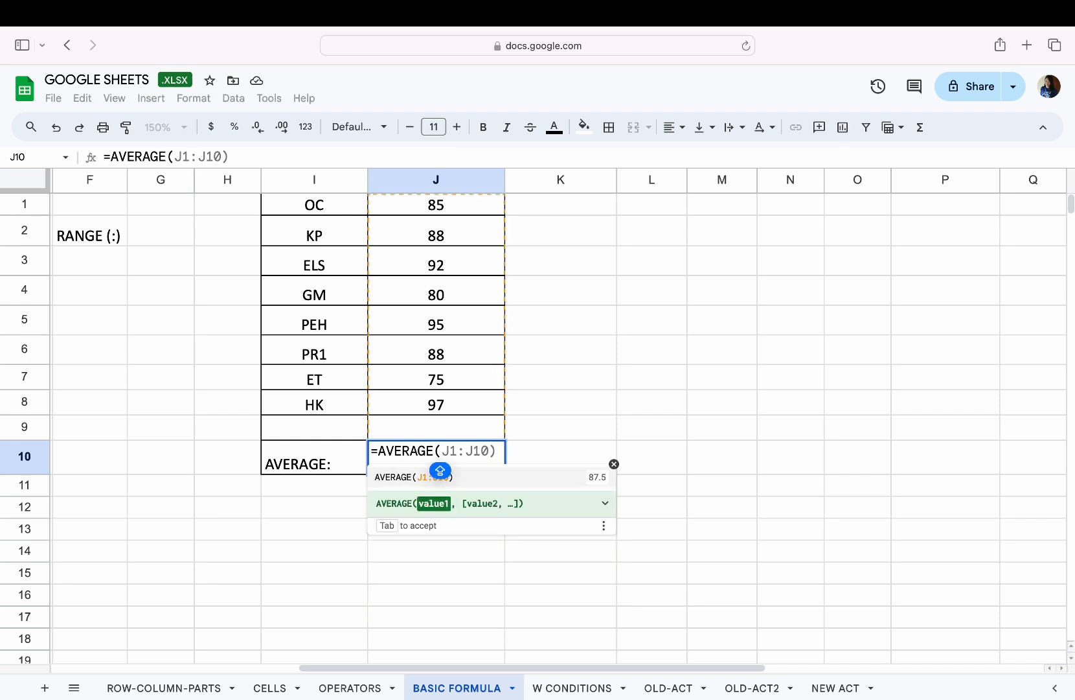
pyautogui.write('J1')
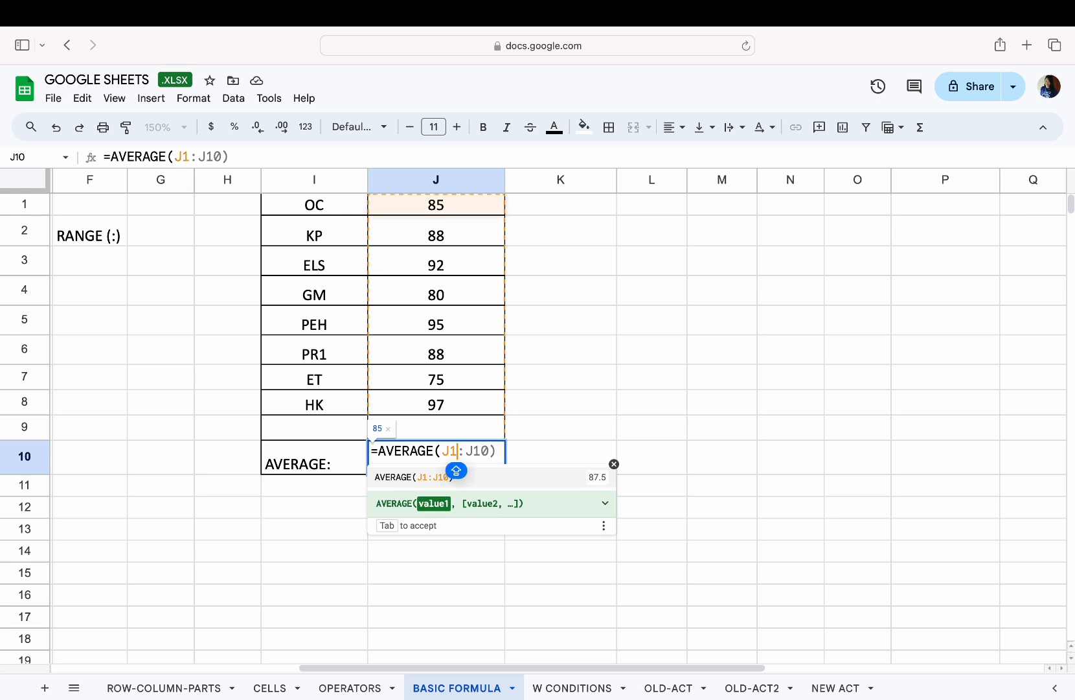
pyautogui.write(',J2,J3')
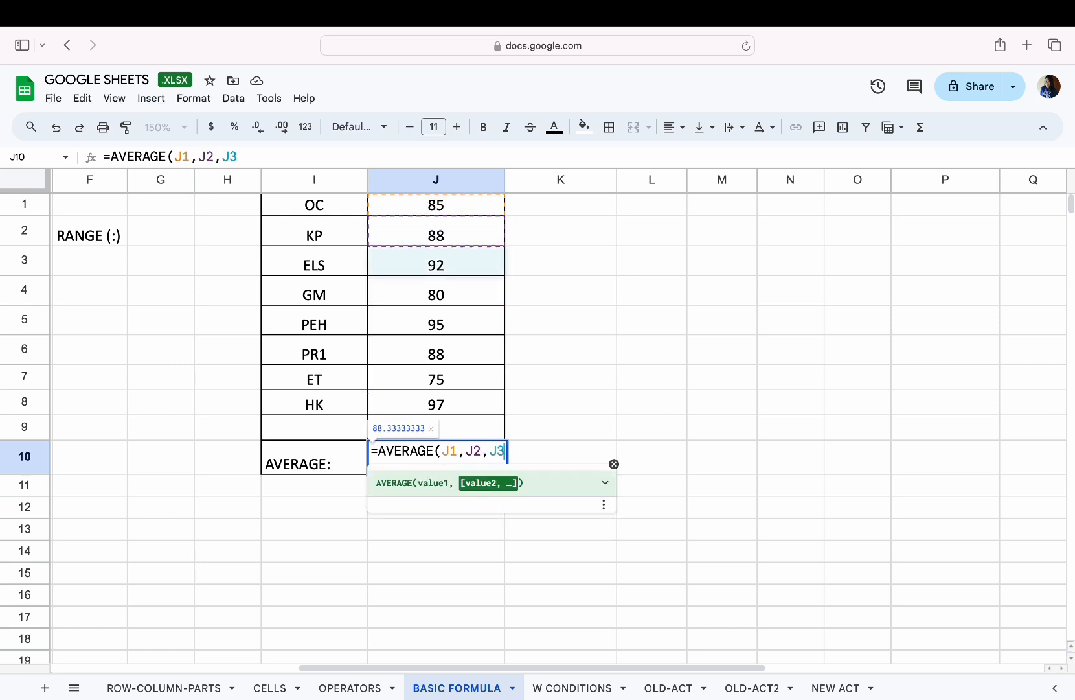
pyautogui.write(',J4')
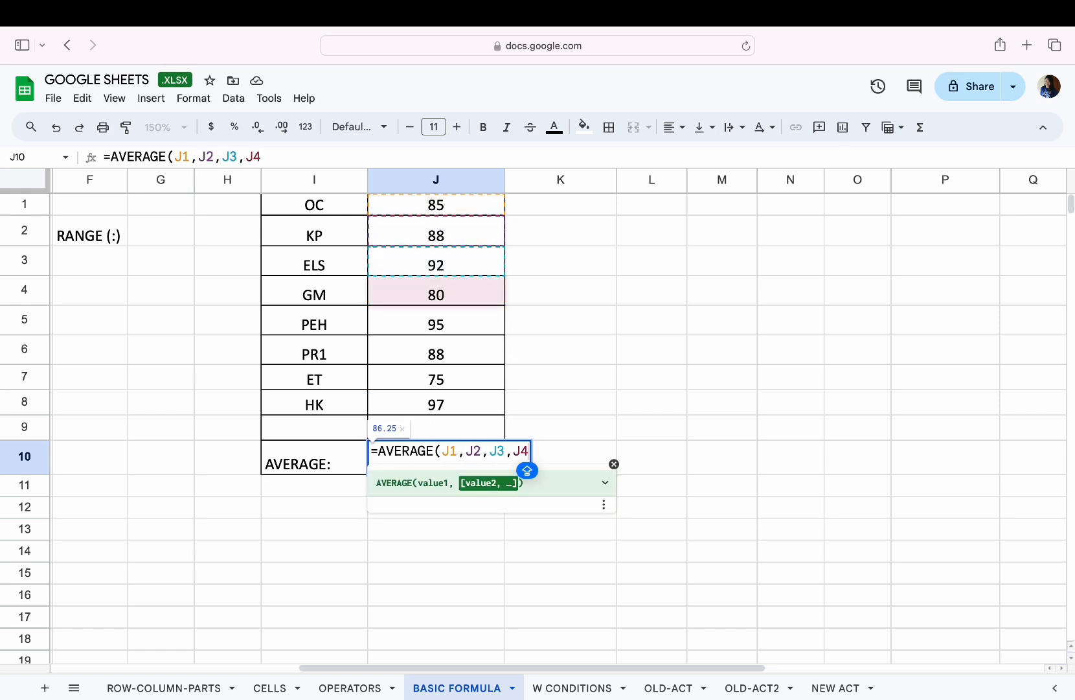
pyautogui.write(',J5,J')
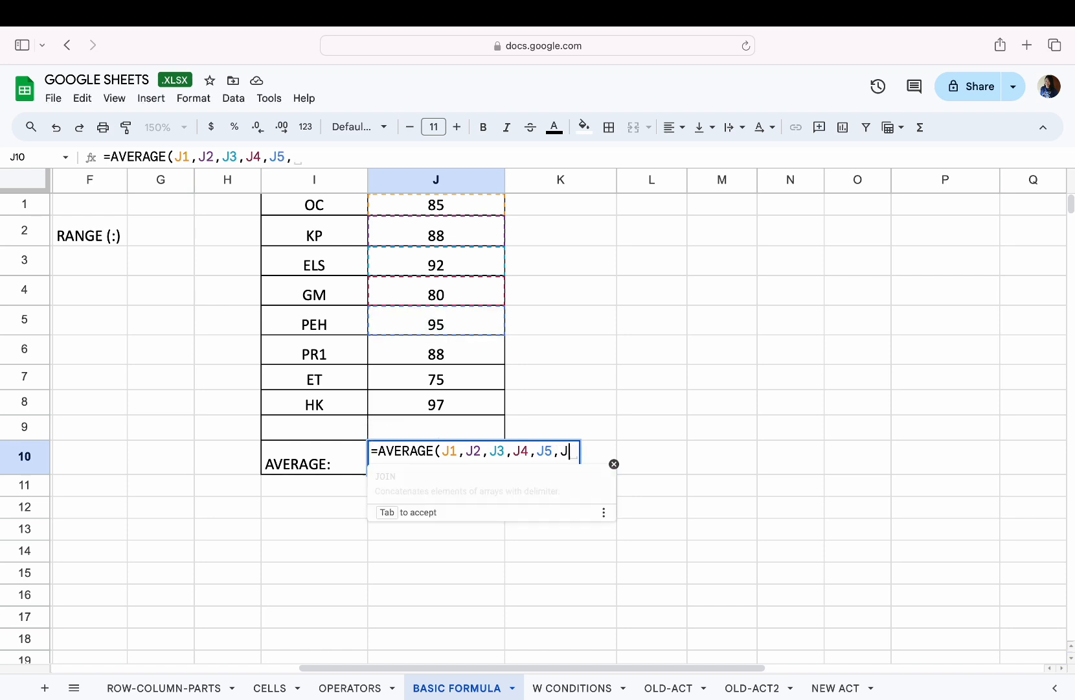
pyautogui.write('6,J7,')
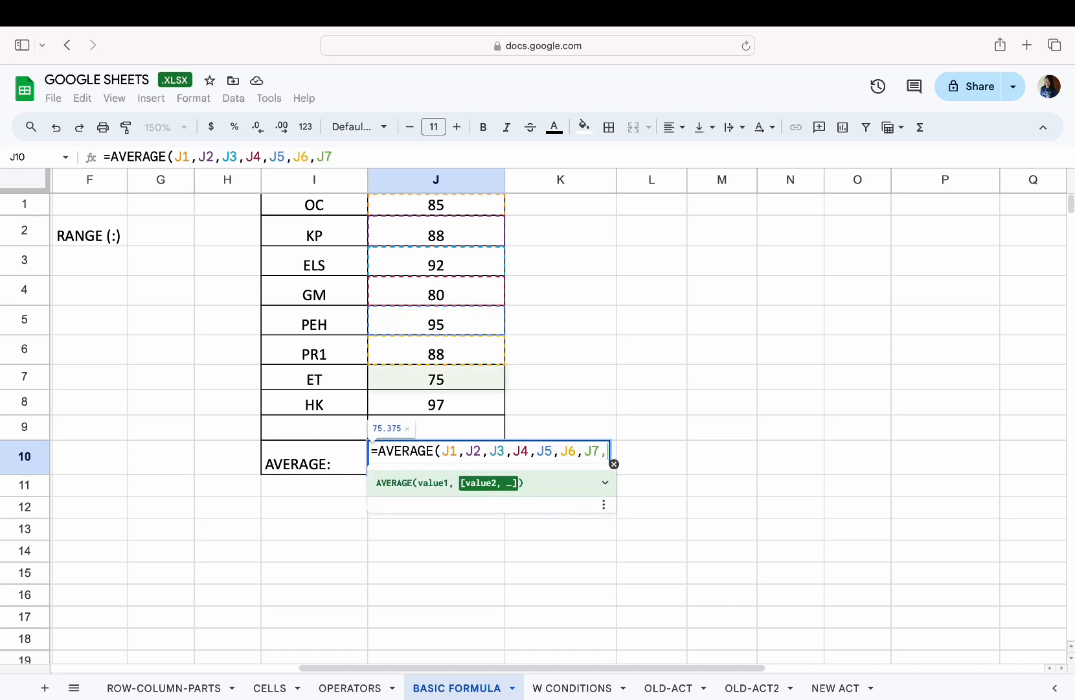
pyautogui.write('J8')
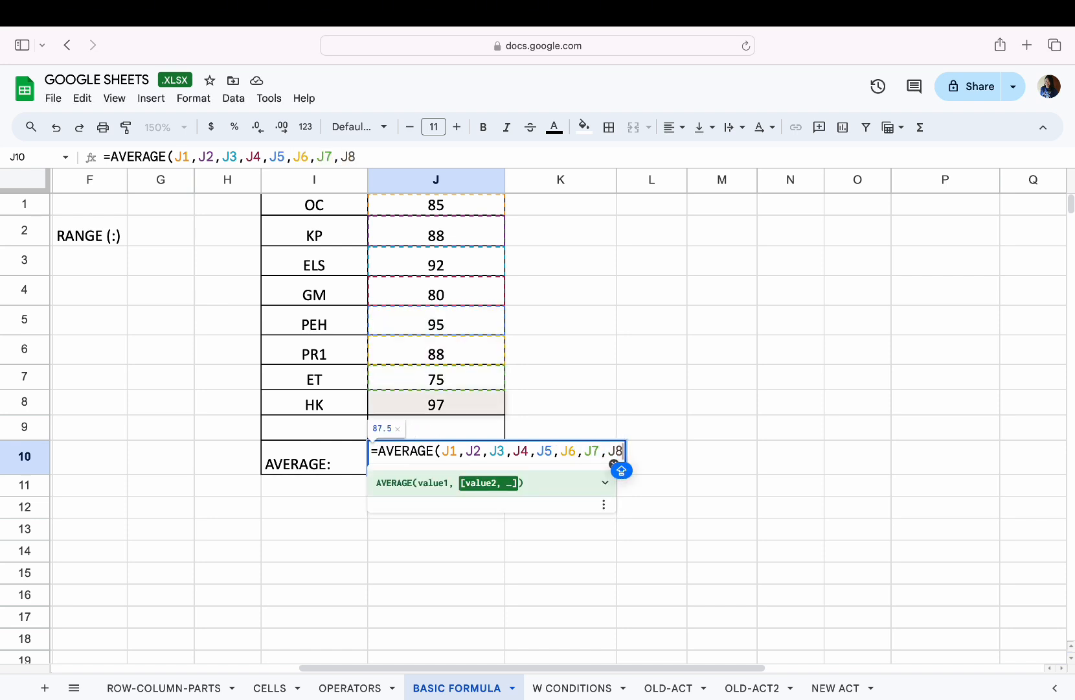
pyautogui.write(')')
pyautogui.press('Return')
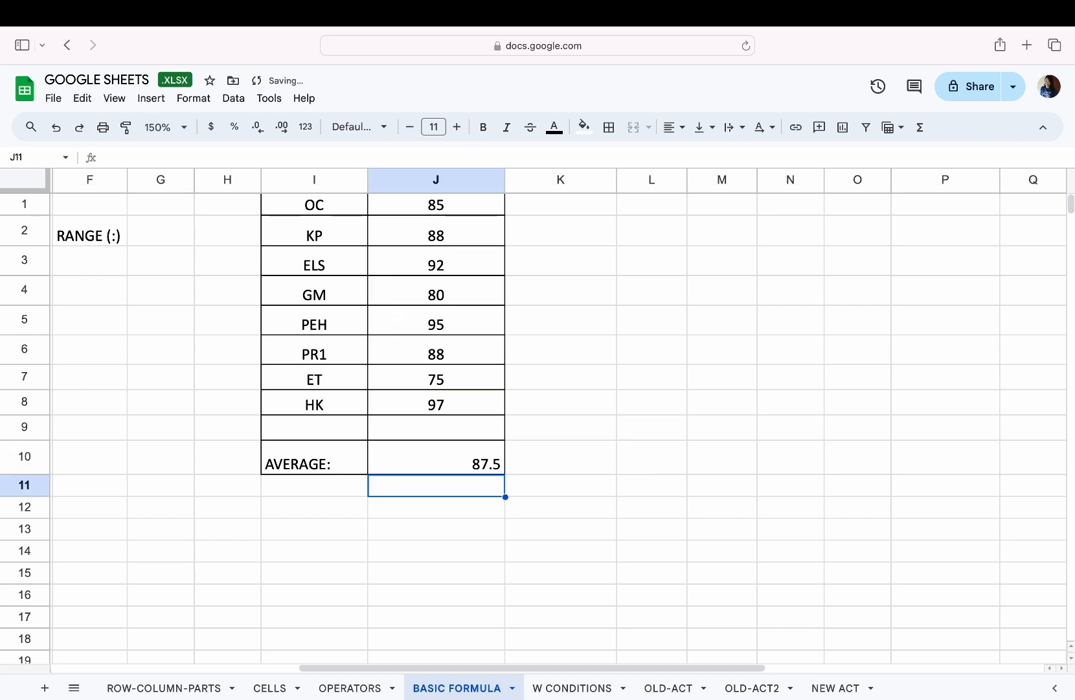
# Step: Replace the individually listed cells in the J10 average formula with a range, making it =AVERAGE(J1:J8)
pyautogui.click(436, 457)
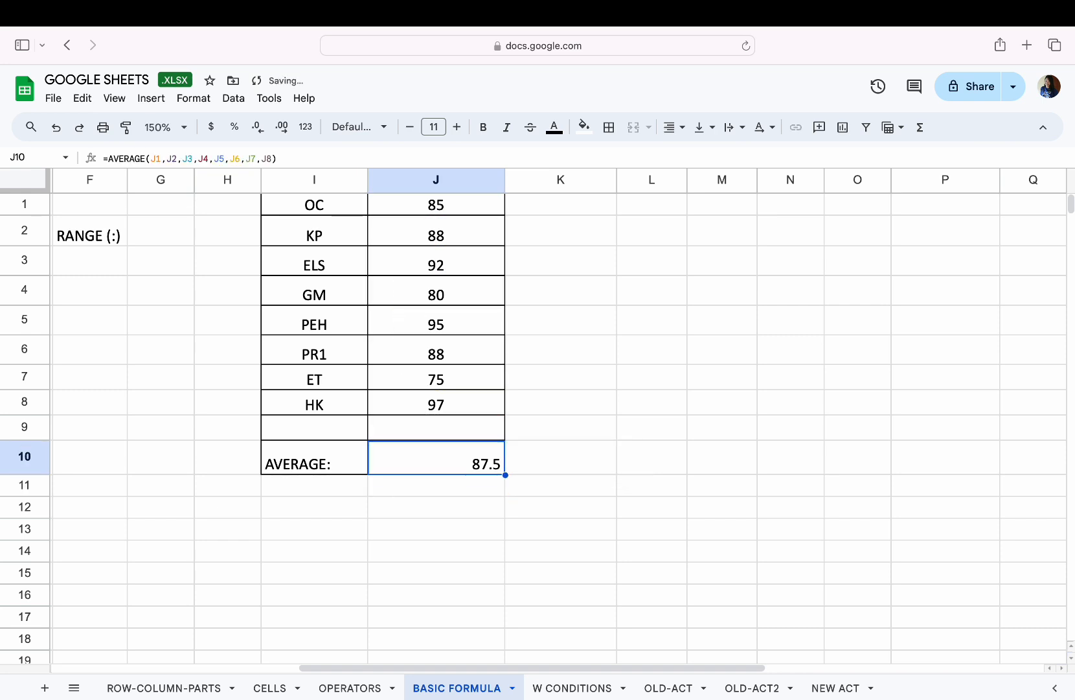
pyautogui.doubleClick(474, 462)
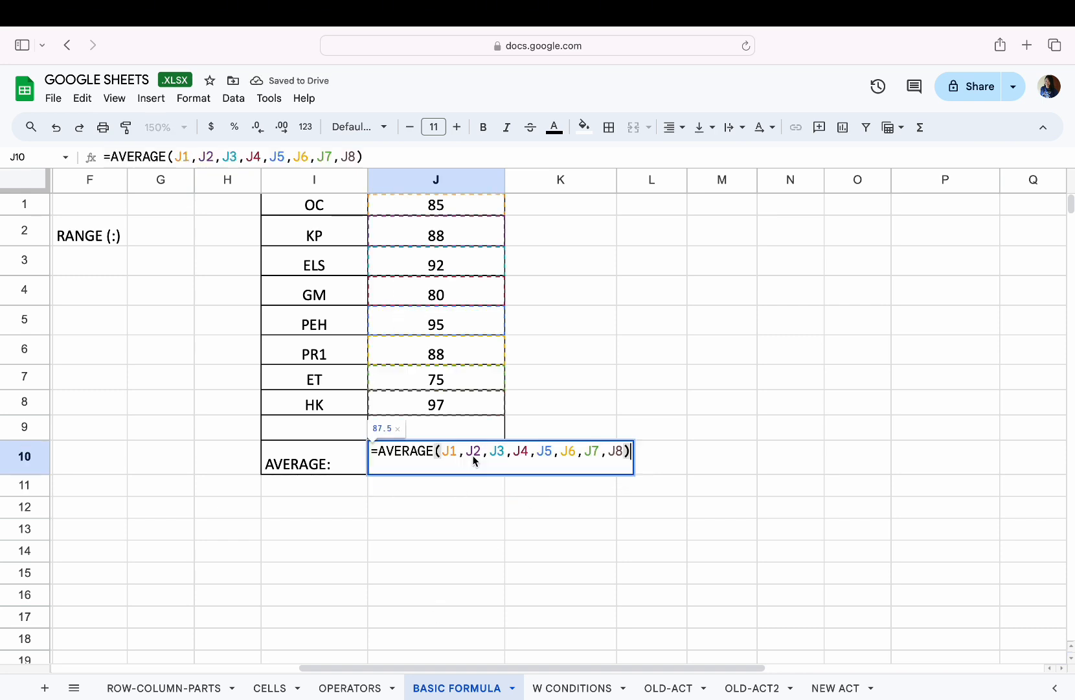
pyautogui.moveTo(631, 451); pyautogui.dragTo(445, 443)
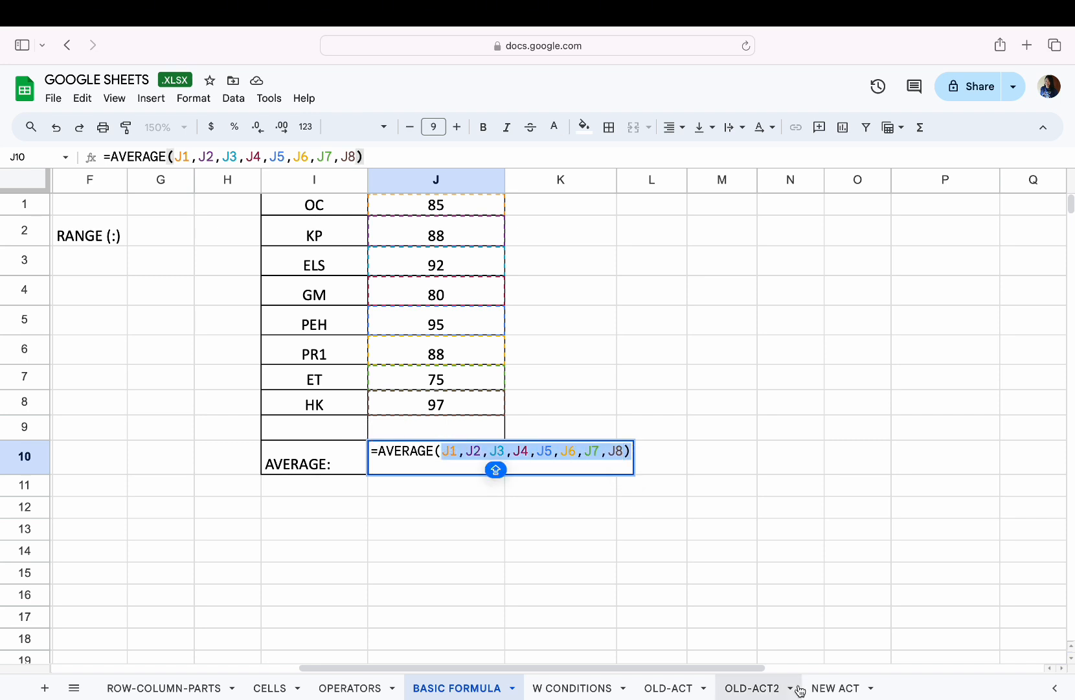
pyautogui.press('BackSpace')
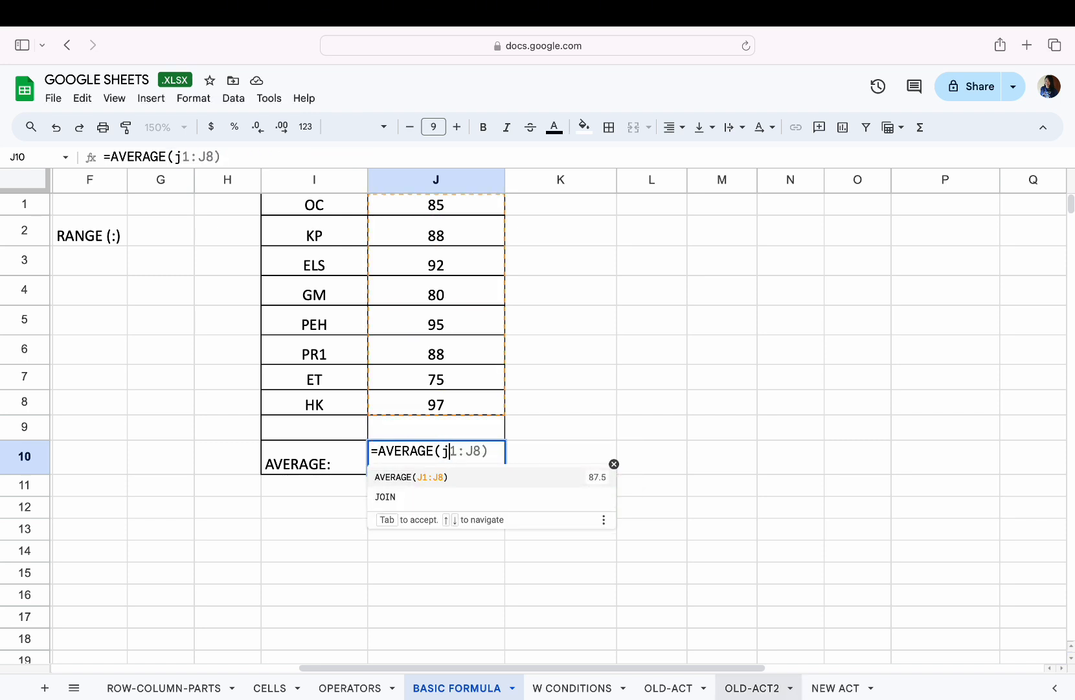
pyautogui.write('1')
pyautogui.press('BackSpace')
pyautogui.write('J1:')
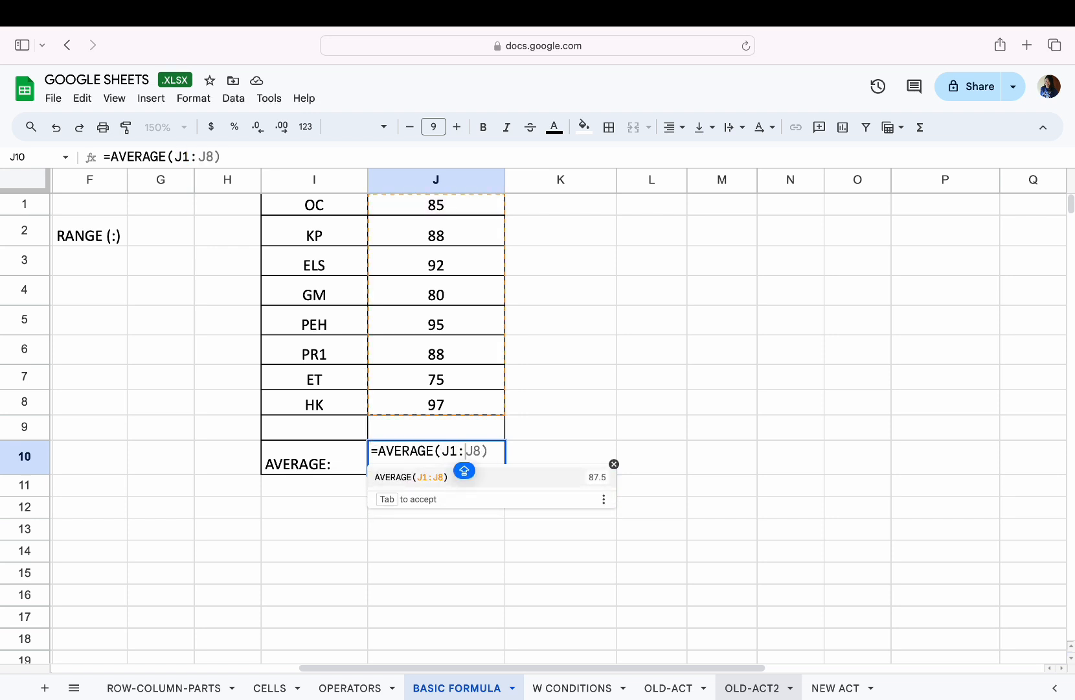
pyautogui.write('J8)')
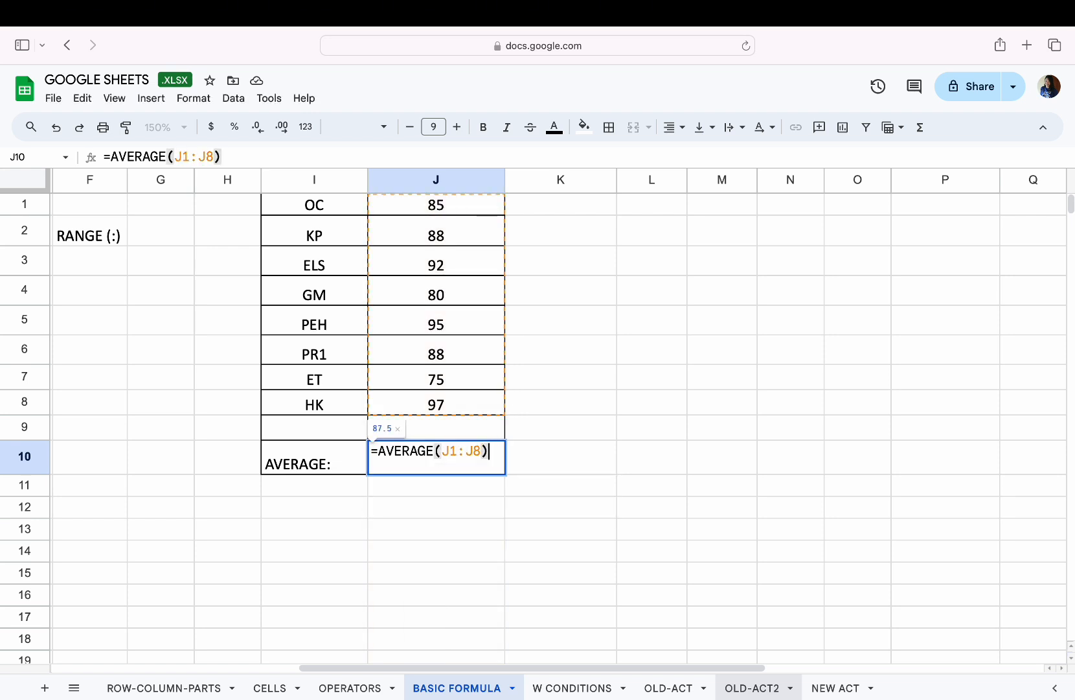
pyautogui.press('Return')
pyautogui.press('Up')
pyautogui.press('Down')
pyautogui.press('Up')
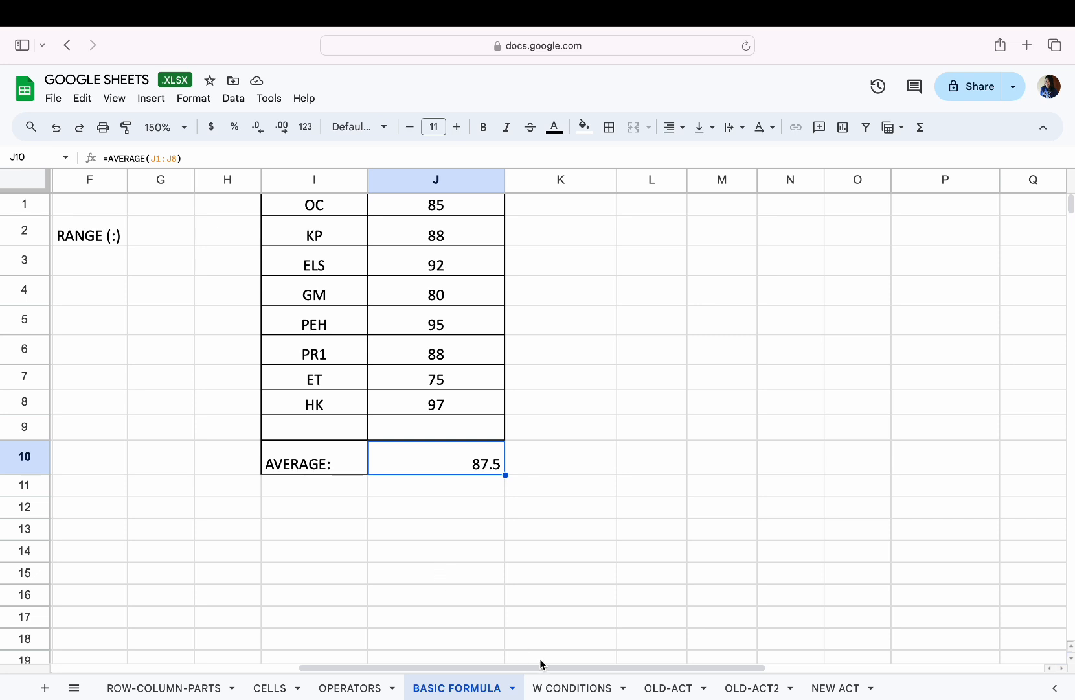
# Step: Enter =average(B2:B10) in D7 to average the GIVEN 1 values
pyautogui.moveTo(543, 668); pyautogui.dragTo(265, 665)
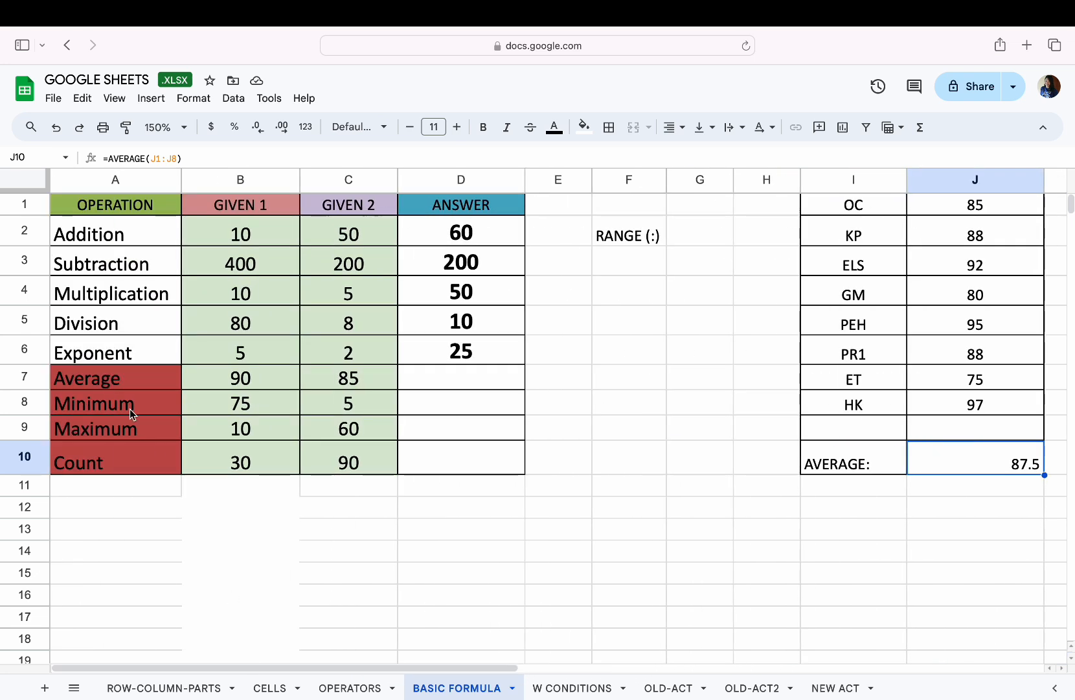
pyautogui.click(239, 382)
pyautogui.moveTo(262, 230); pyautogui.dragTo(241, 462)
pyautogui.click(471, 381)
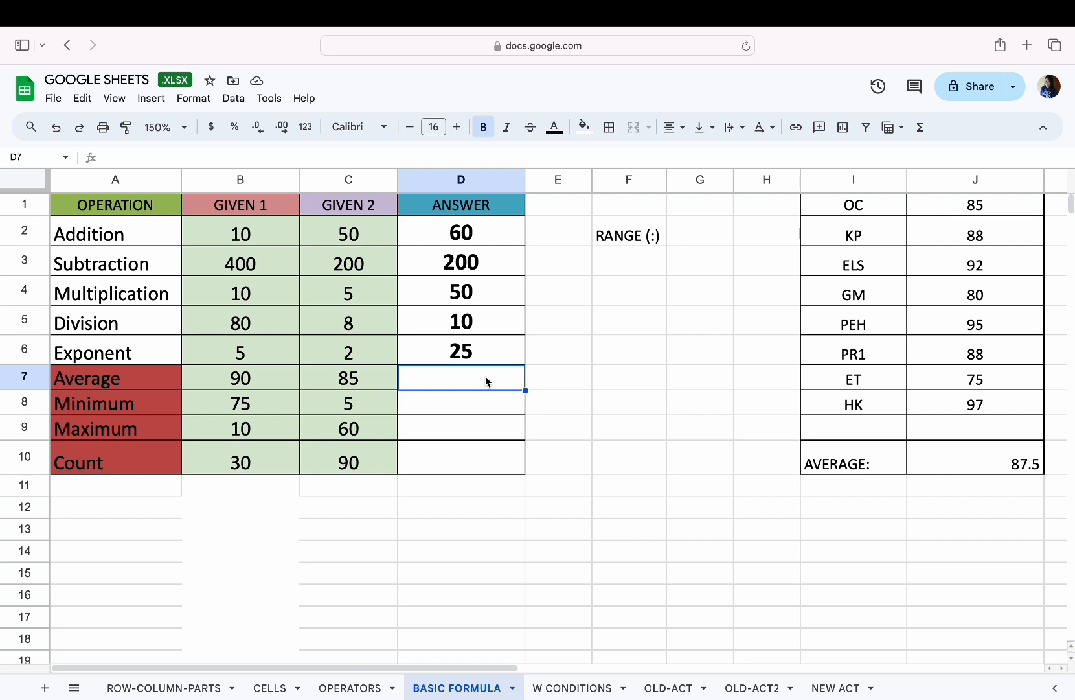
pyautogui.write('=aver')
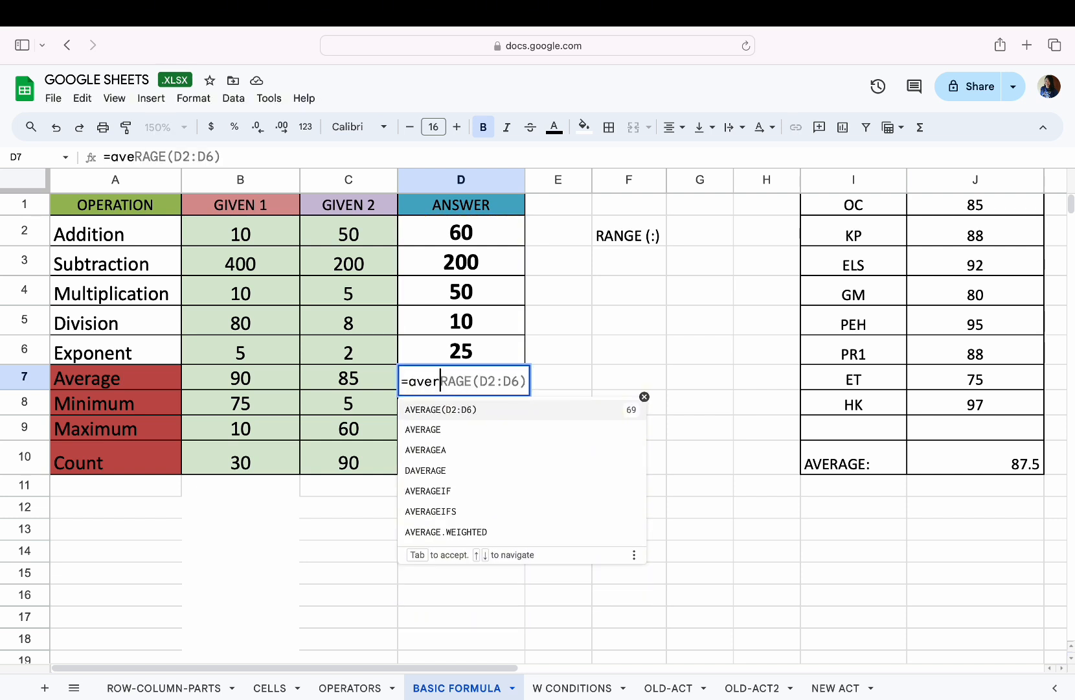
pyautogui.write('age(')
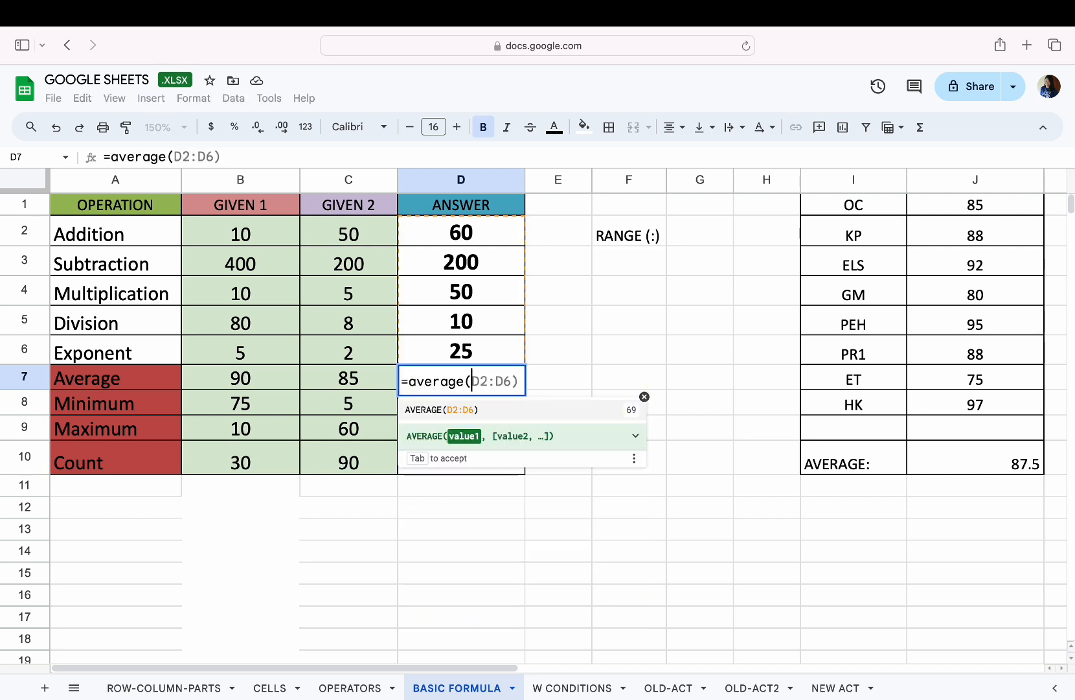
pyautogui.write('B2')
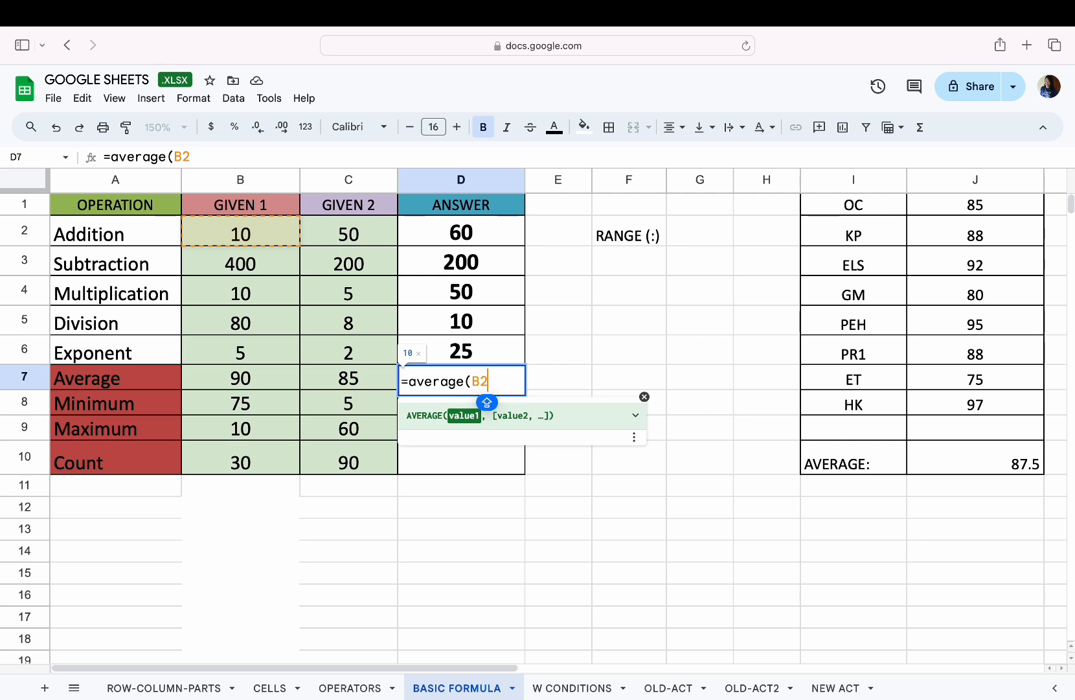
pyautogui.write(':B10)')
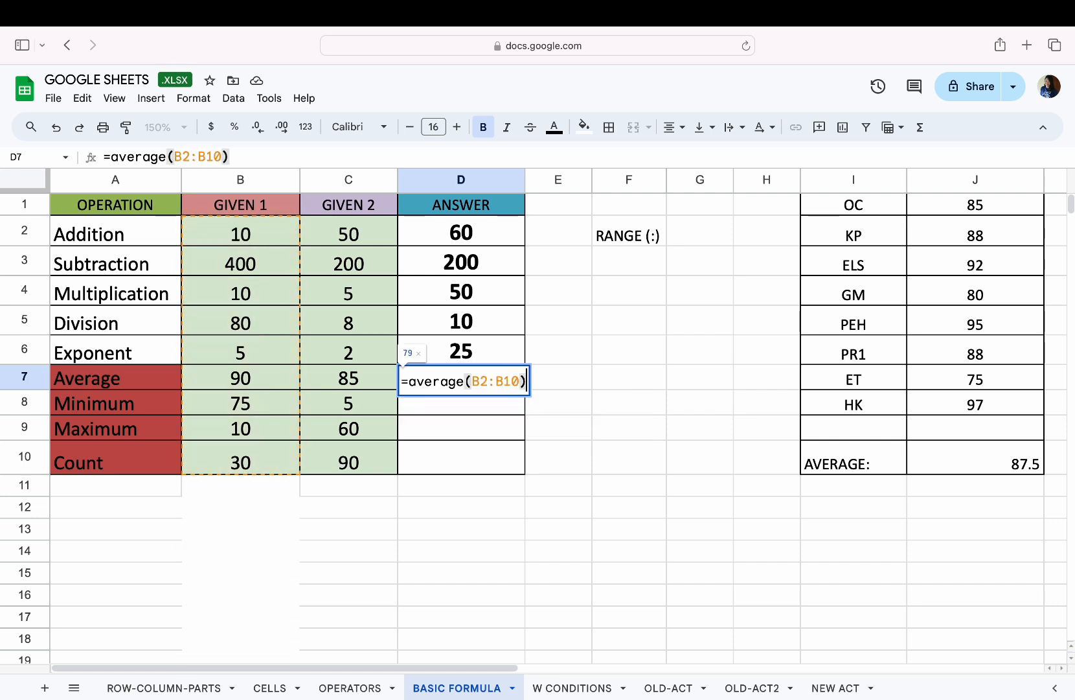
pyautogui.press('Return')
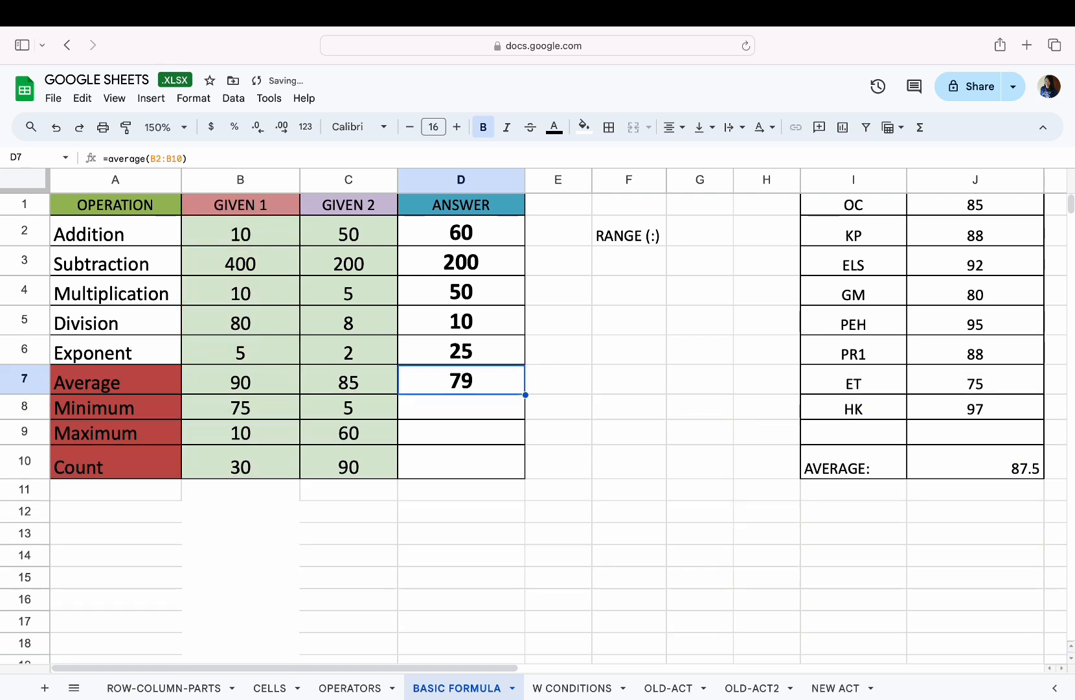
# Step: Extend the average formula in D7 to cover both GIVEN columns, making it =average(B2:C10)
pyautogui.click(257, 233)
pyautogui.moveTo(257, 233); pyautogui.dragTo(317, 460)
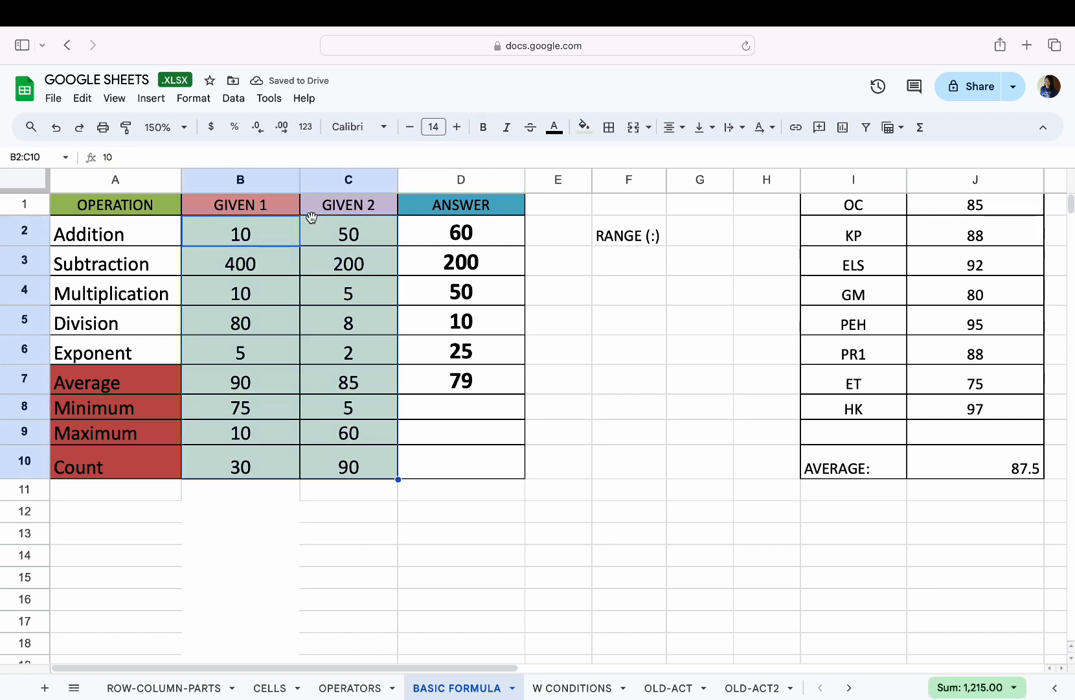
pyautogui.click(488, 380)
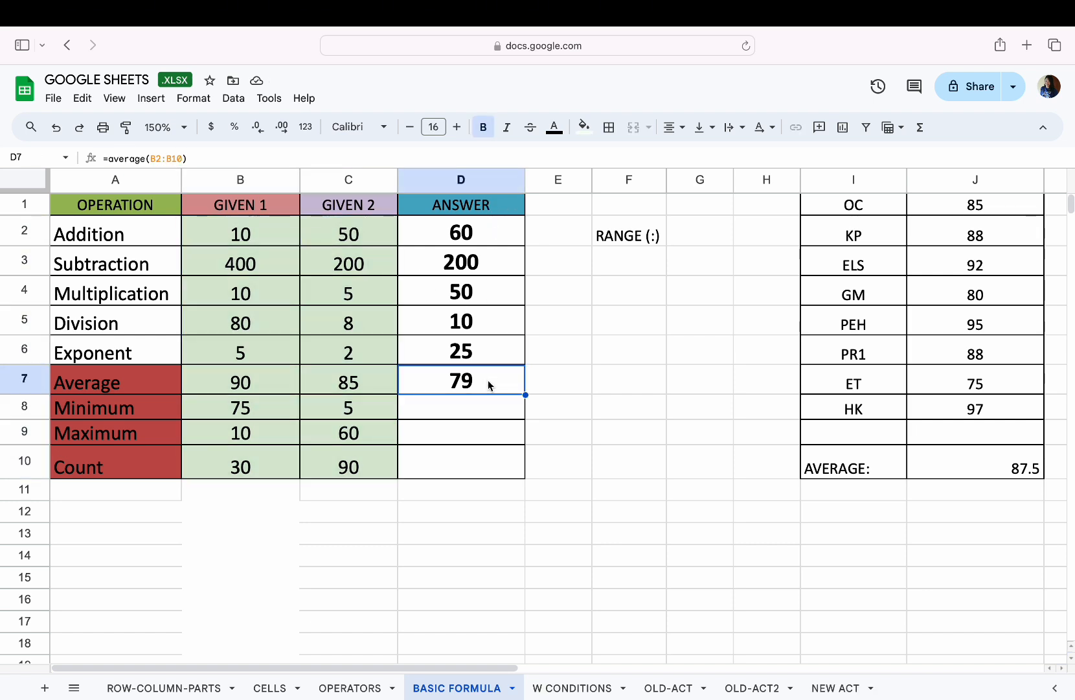
pyautogui.doubleClick(487, 379)
pyautogui.click(522, 381)
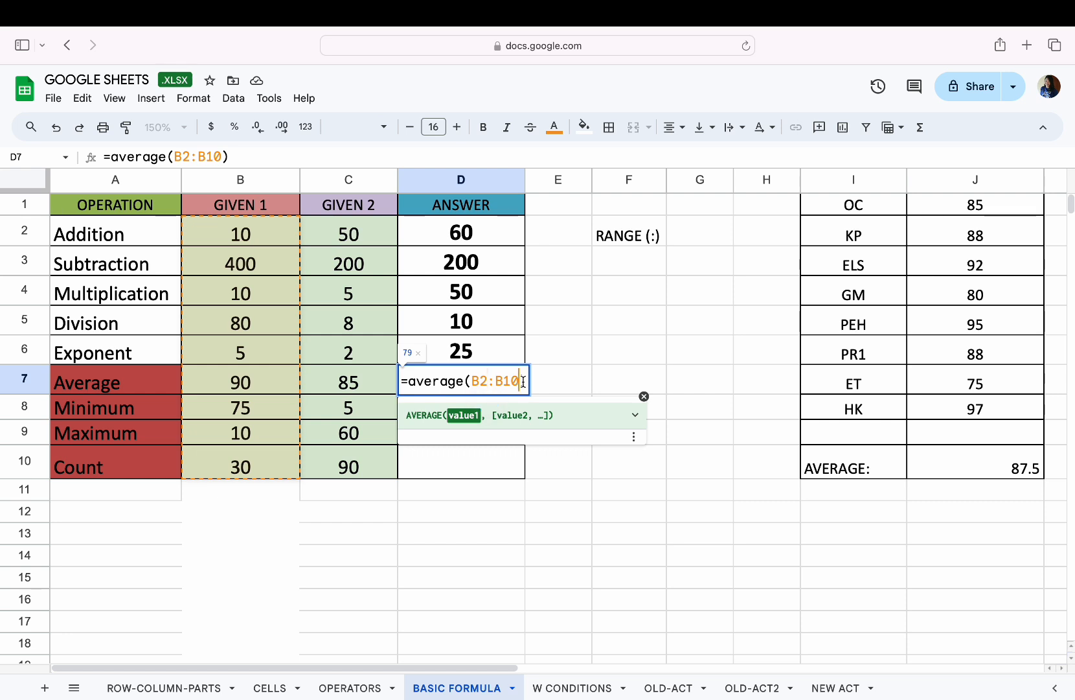
pyautogui.press('BackSpace')
pyautogui.press('BackSpace')
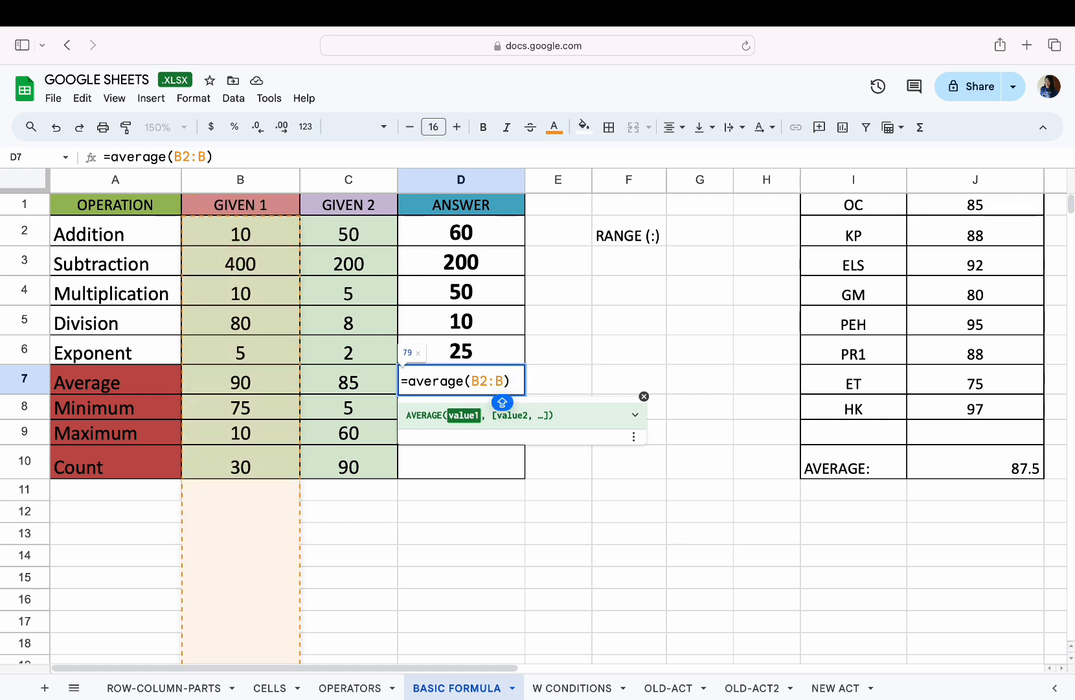
pyautogui.press('BackSpace')
pyautogui.write('C10')
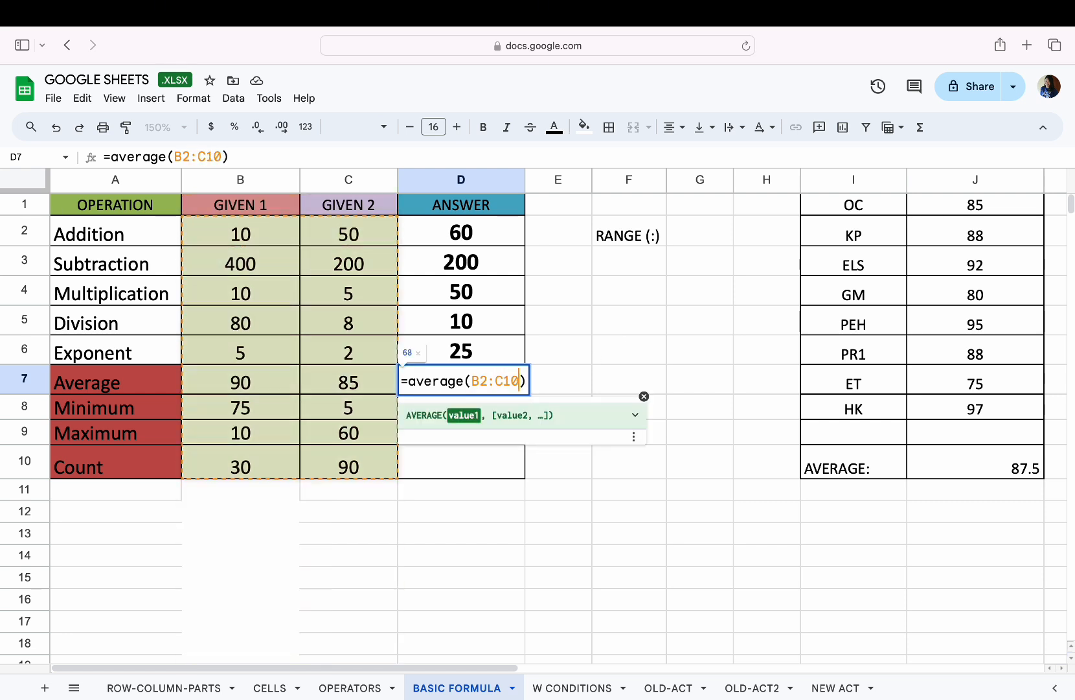
pyautogui.press('Return')
pyautogui.press('Up')
pyautogui.press('Down')
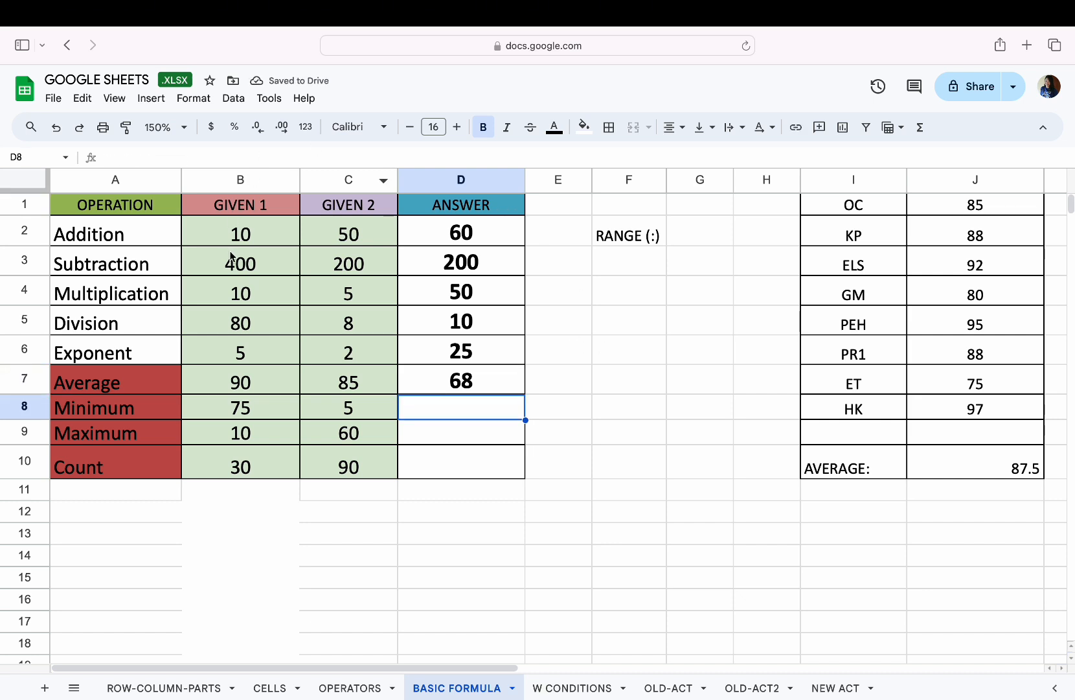
# Step: Find the smallest value of both GIVEN columns by entering =MIN(B2:C10) in D8
pyautogui.moveTo(240, 244); pyautogui.dragTo(343, 460)
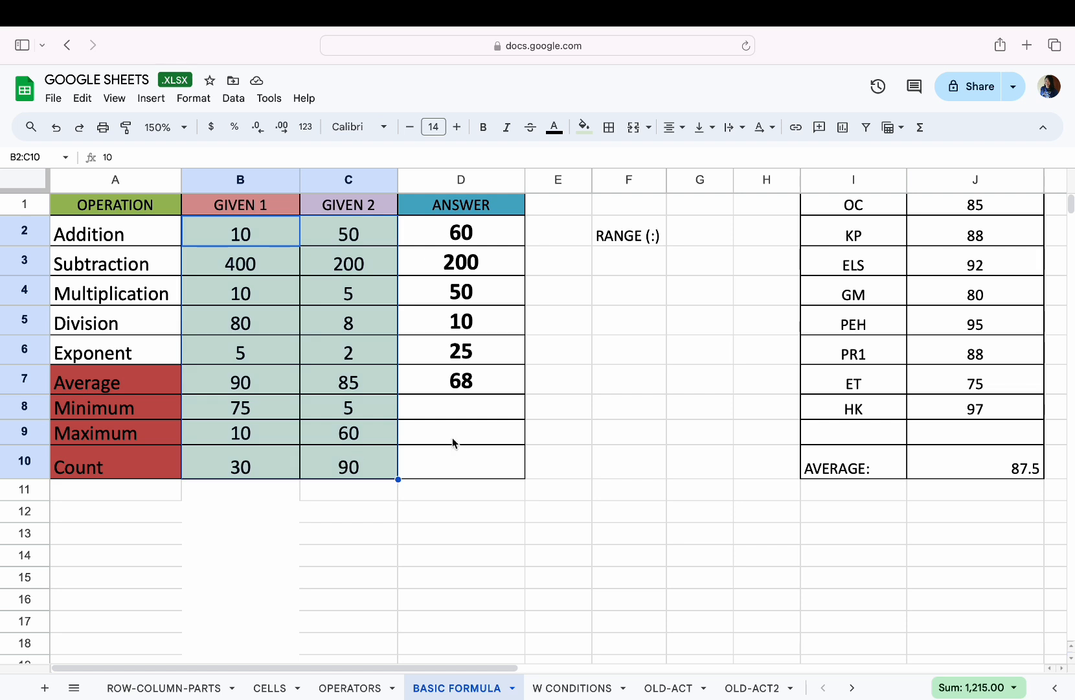
pyautogui.click(427, 417)
pyautogui.write('=MIN(')
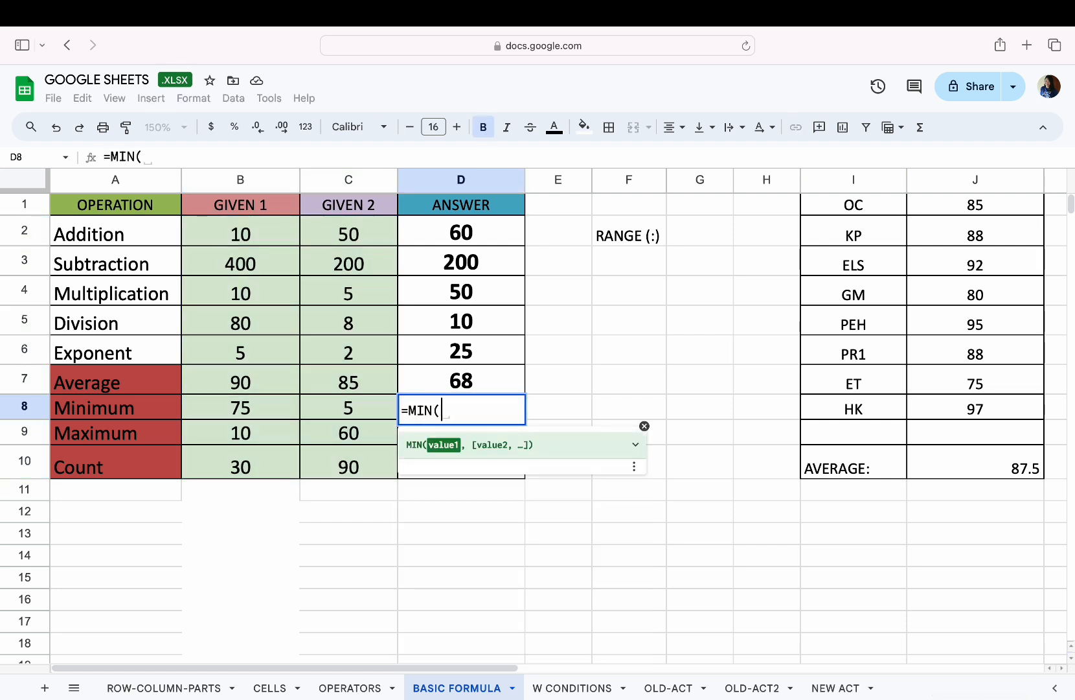
pyautogui.write('B2:C')
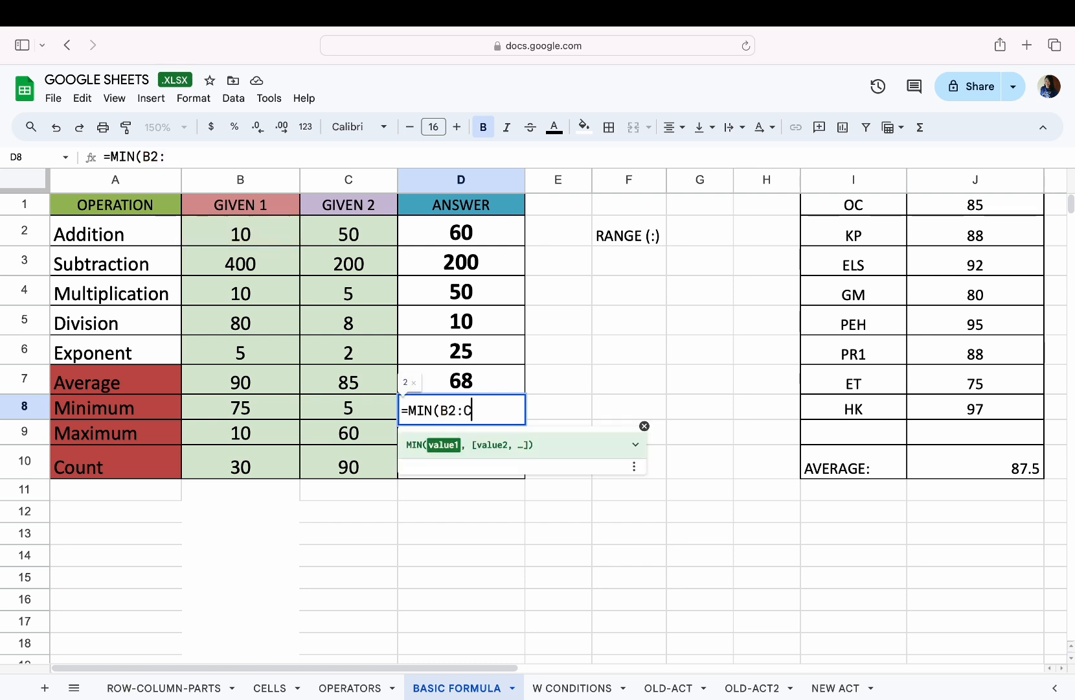
pyautogui.write('10)')
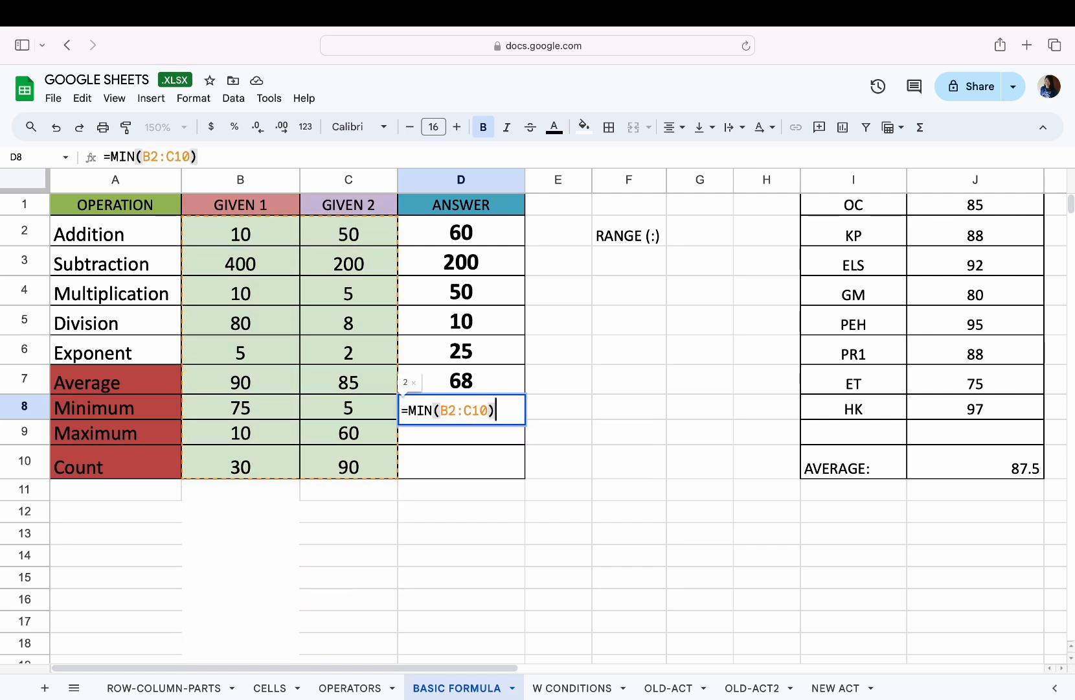
pyautogui.press('Return')
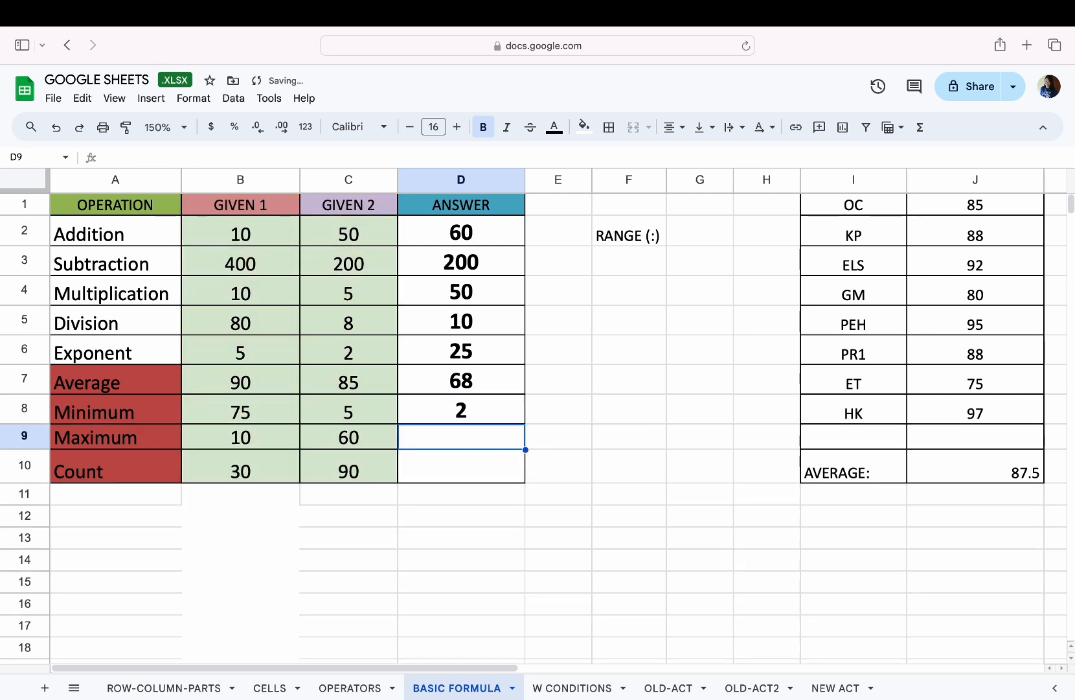
# Step: Enter =MAX(B2:C10) in D9 to find the largest given value
pyautogui.write('=MAX')
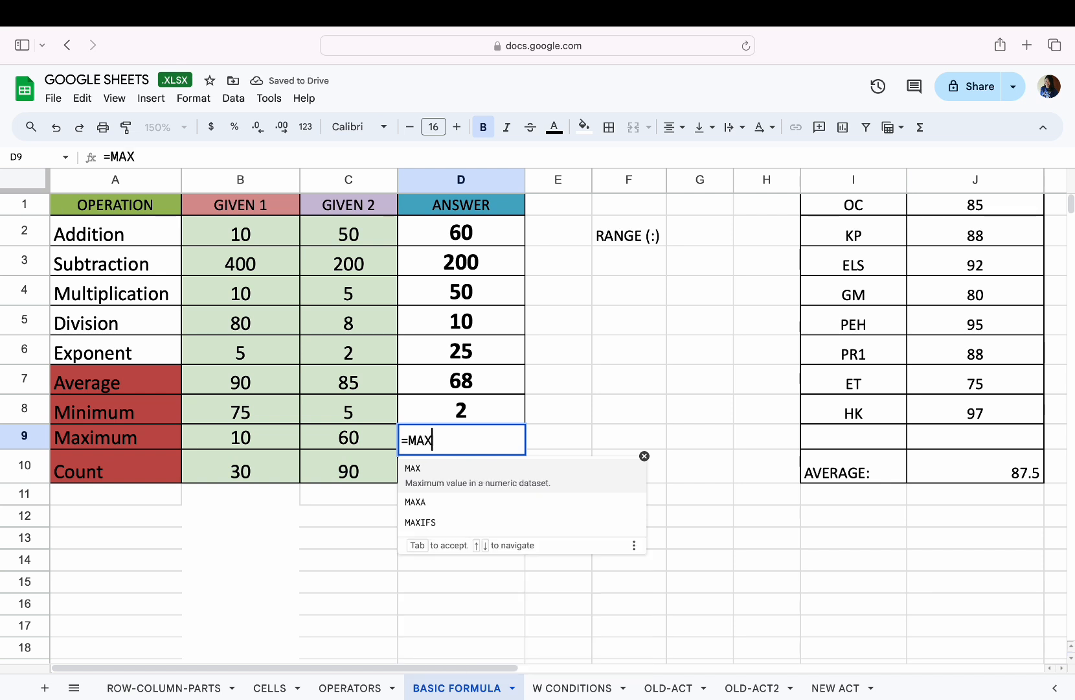
pyautogui.write('(B2')
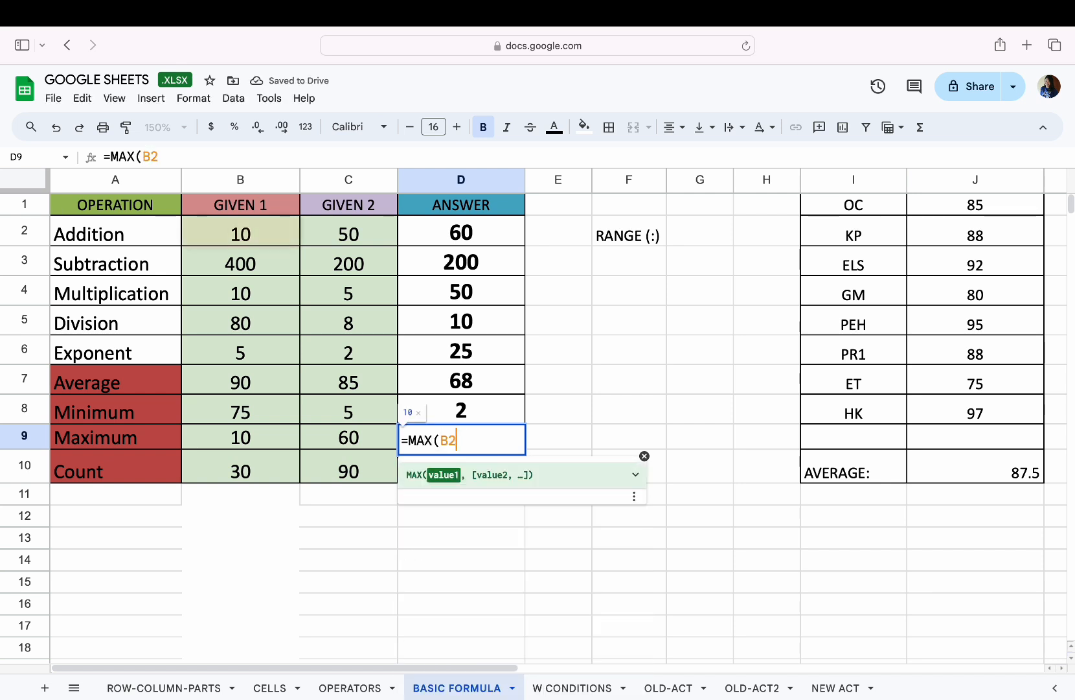
pyautogui.write(':C10)')
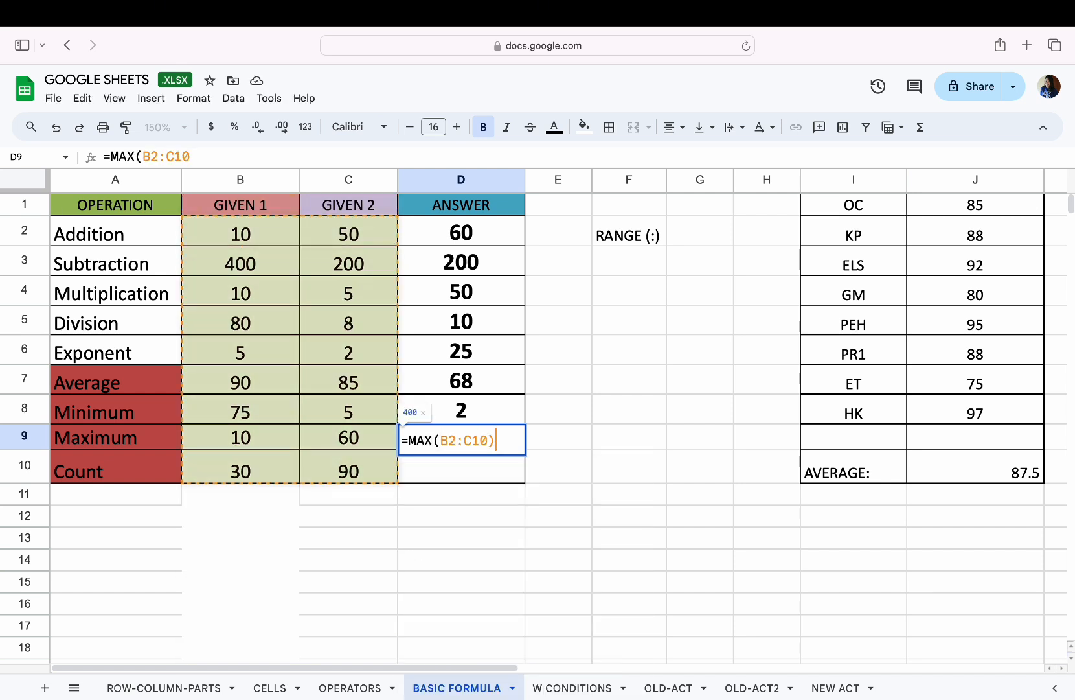
pyautogui.press('Return')
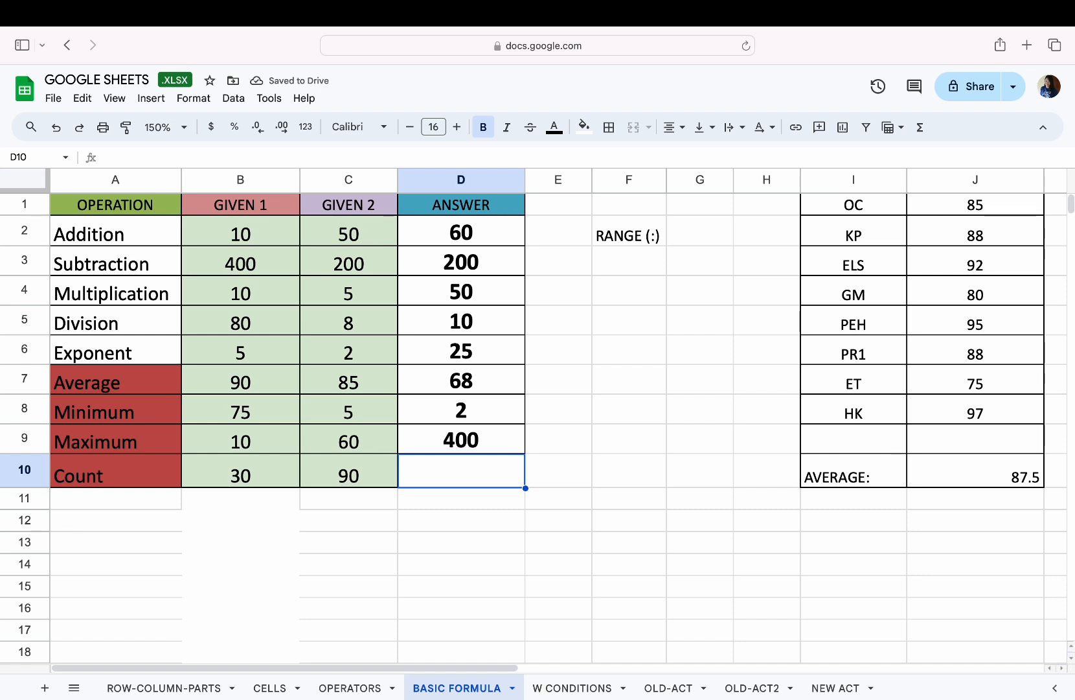
# Step: Count the numeric entries of both GIVEN columns by entering =COUNT(B2:C10) in D10
pyautogui.write('=')
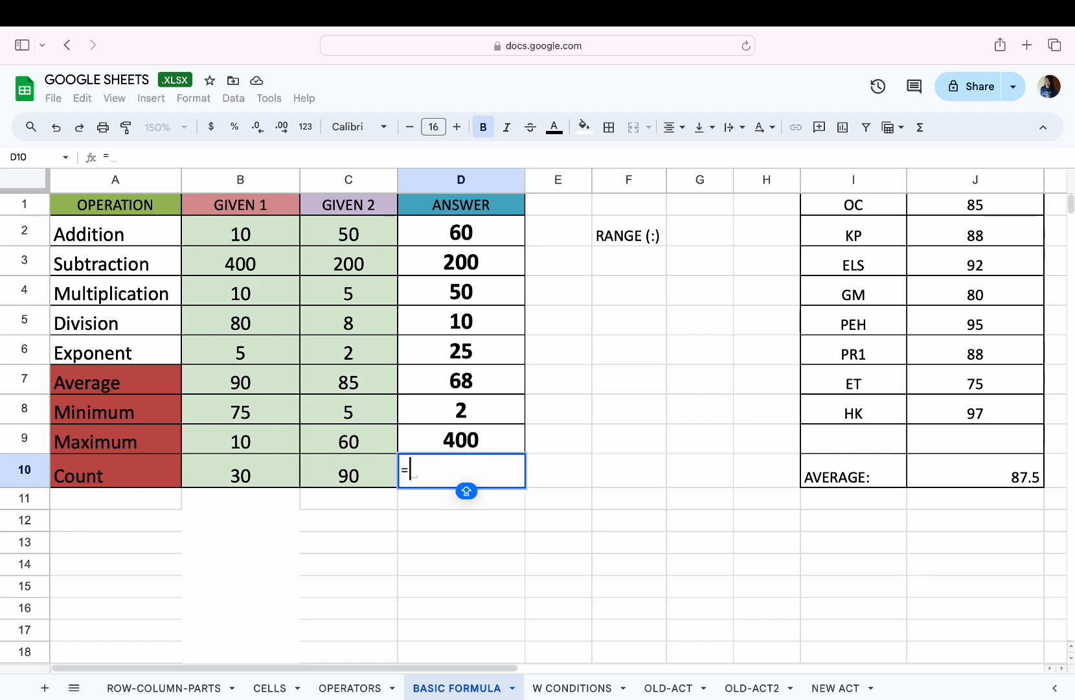
pyautogui.write('COUNT(')
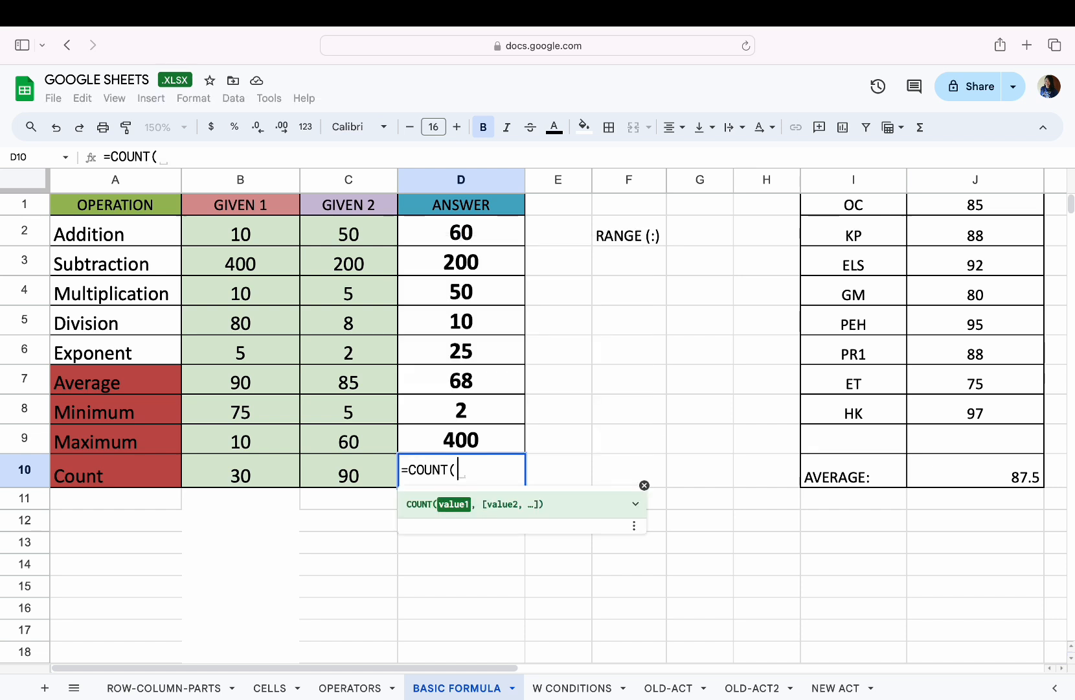
pyautogui.press('capslock')
pyautogui.write('B2:C10)')
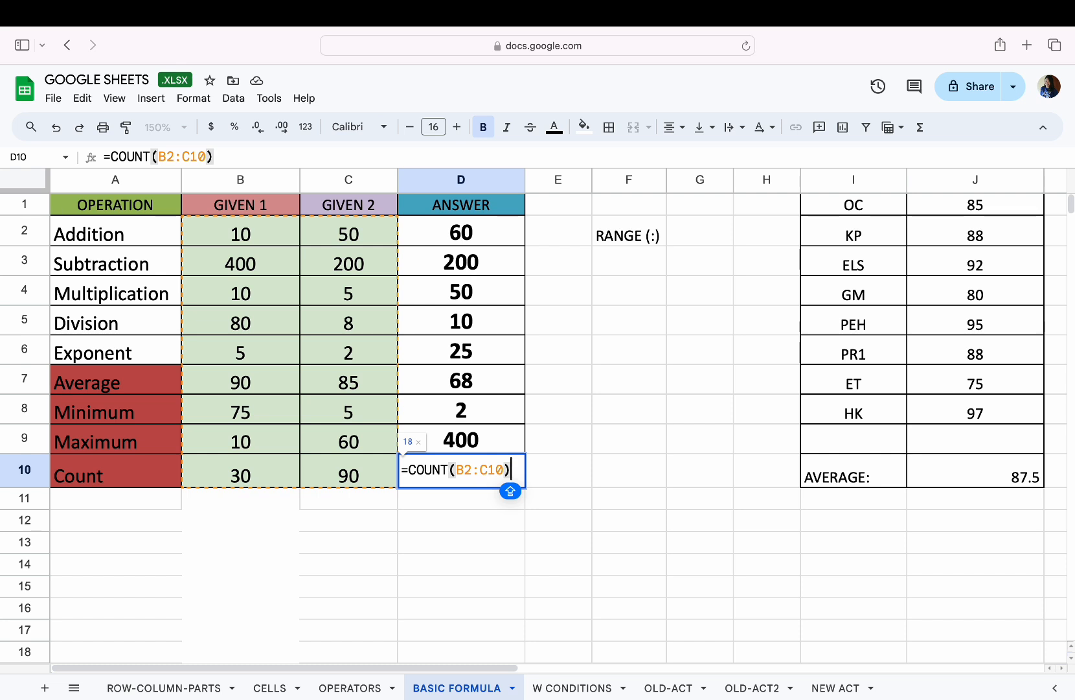
pyautogui.press('Return')
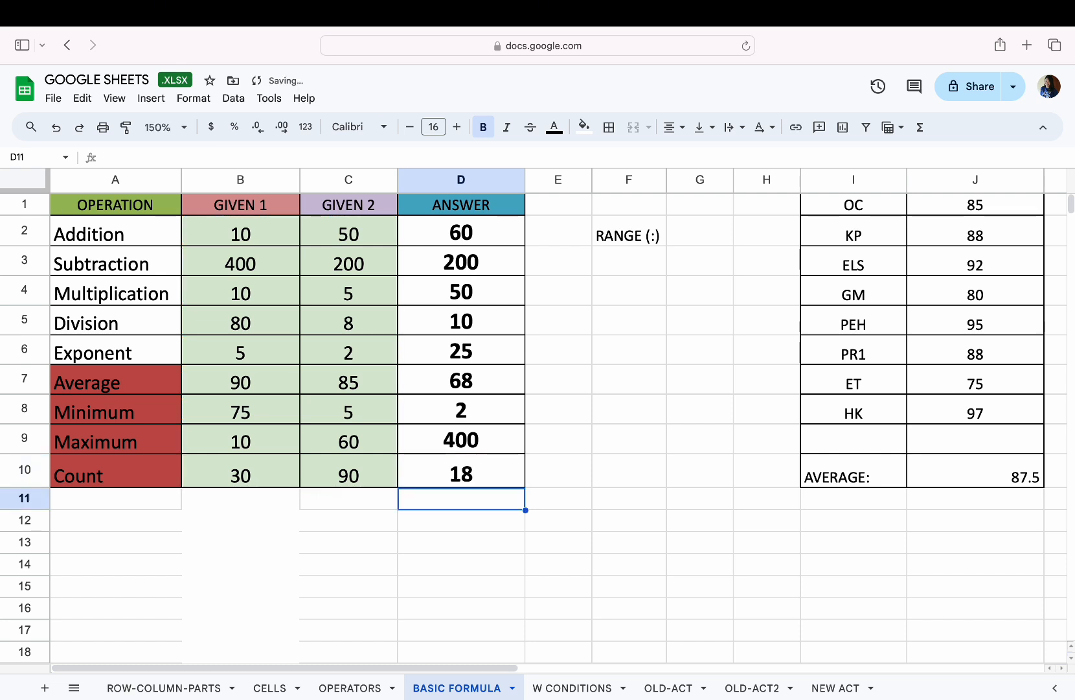
# Step: Delete the GIVEN 2 values one by one from C10 up to C6 to test how the formulas respond
pyautogui.press('Up')
pyautogui.press('Left')
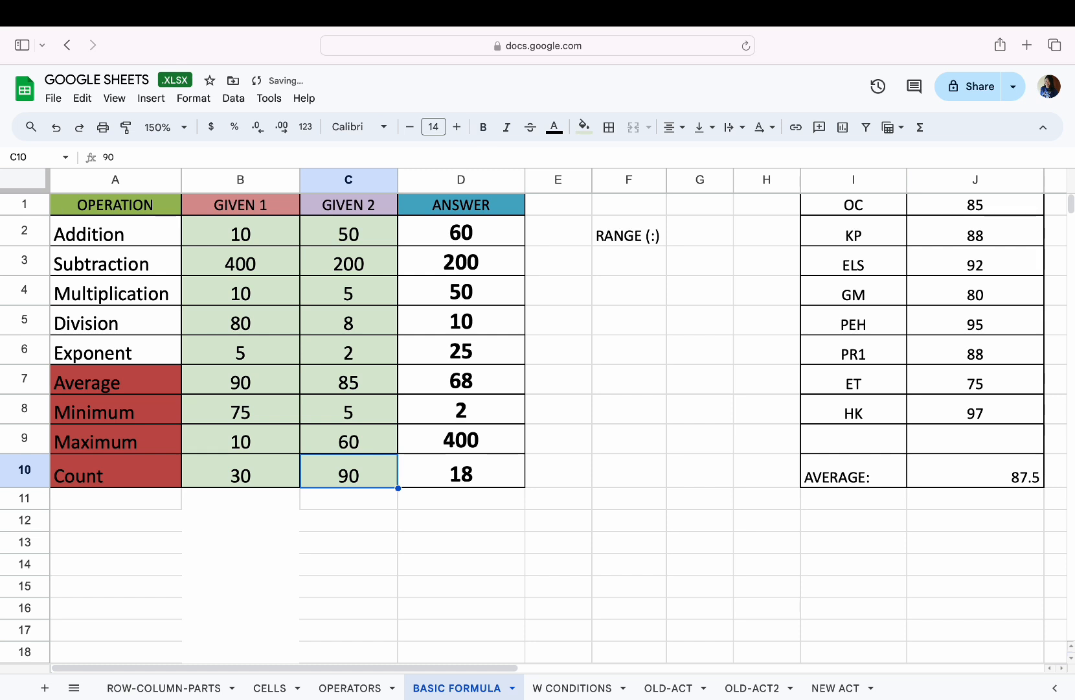
pyautogui.press('Delete')
pyautogui.press('Up')
pyautogui.press('Delete')
pyautogui.press('Up')
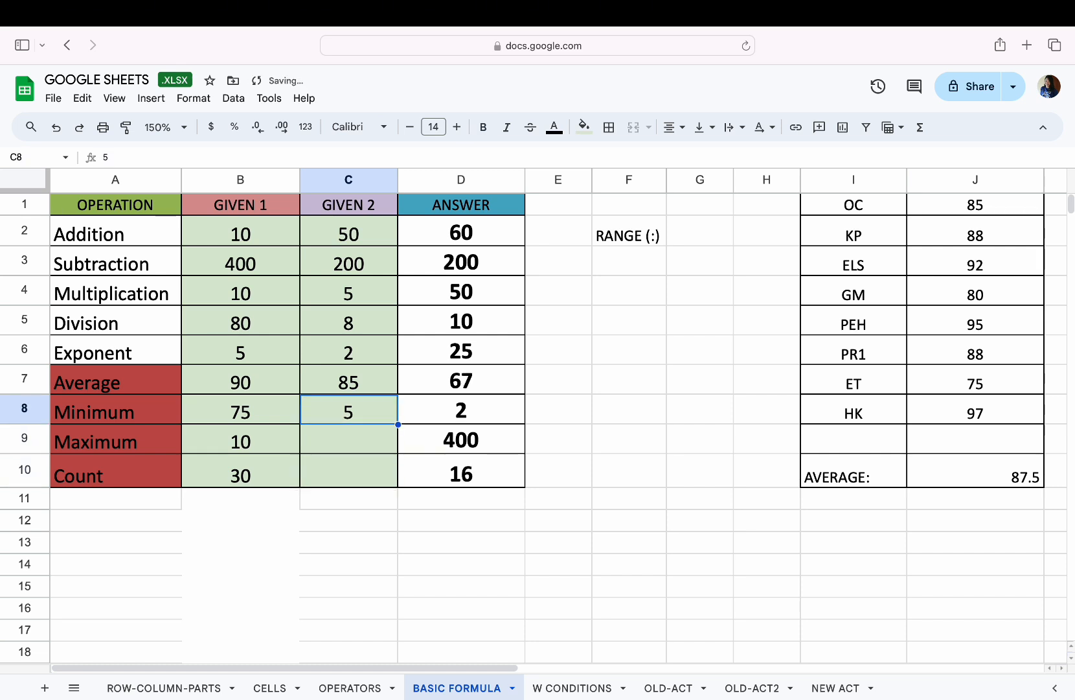
pyautogui.press('Delete')
pyautogui.press('Up')
pyautogui.press('Delete')
pyautogui.press('Up')
pyautogui.press('Delete')
pyautogui.press('Right')
pyautogui.press('Left')
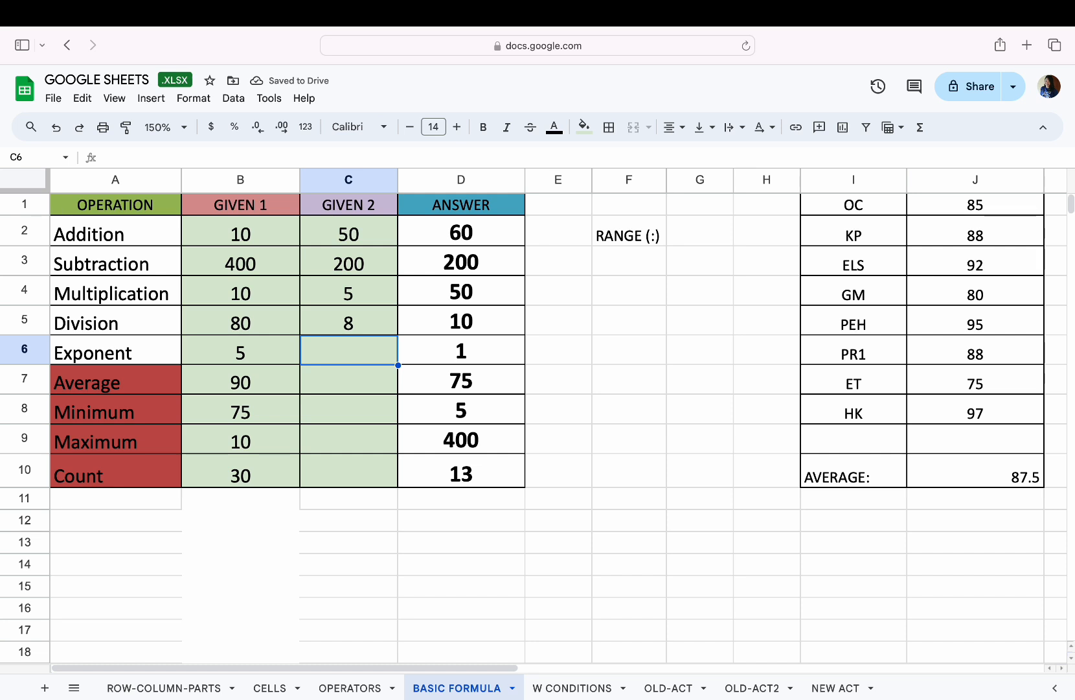
pyautogui.click(631, 483)
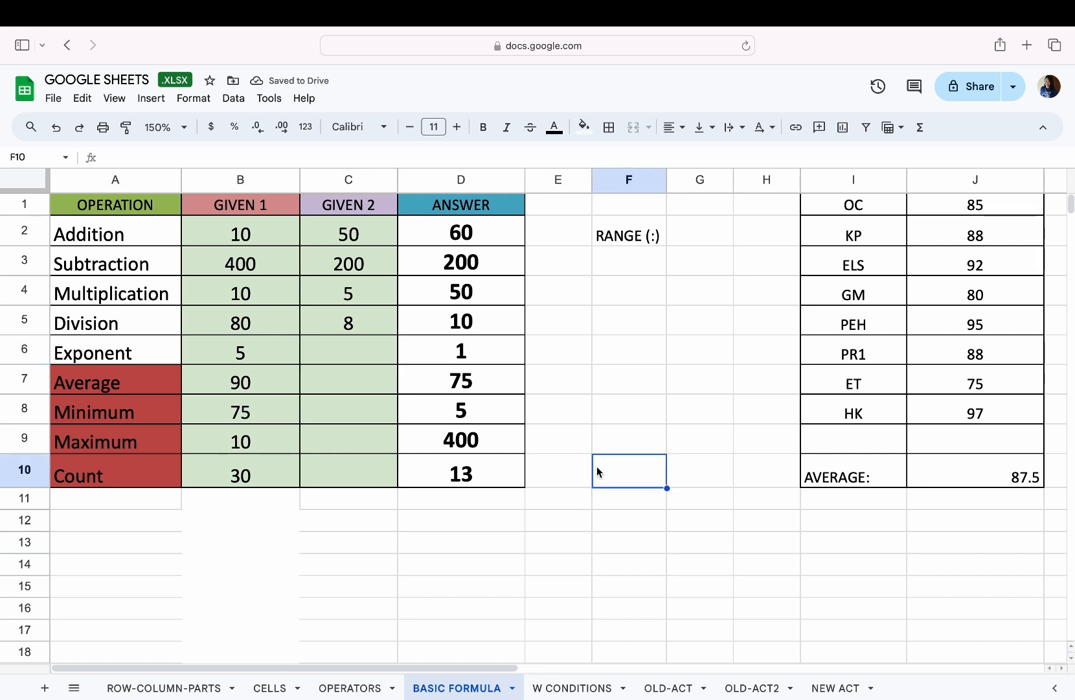
# Step: Open the OPERATORS sheet and look over the name table in columns G to J
pyautogui.hotkey('alt', 'Up')
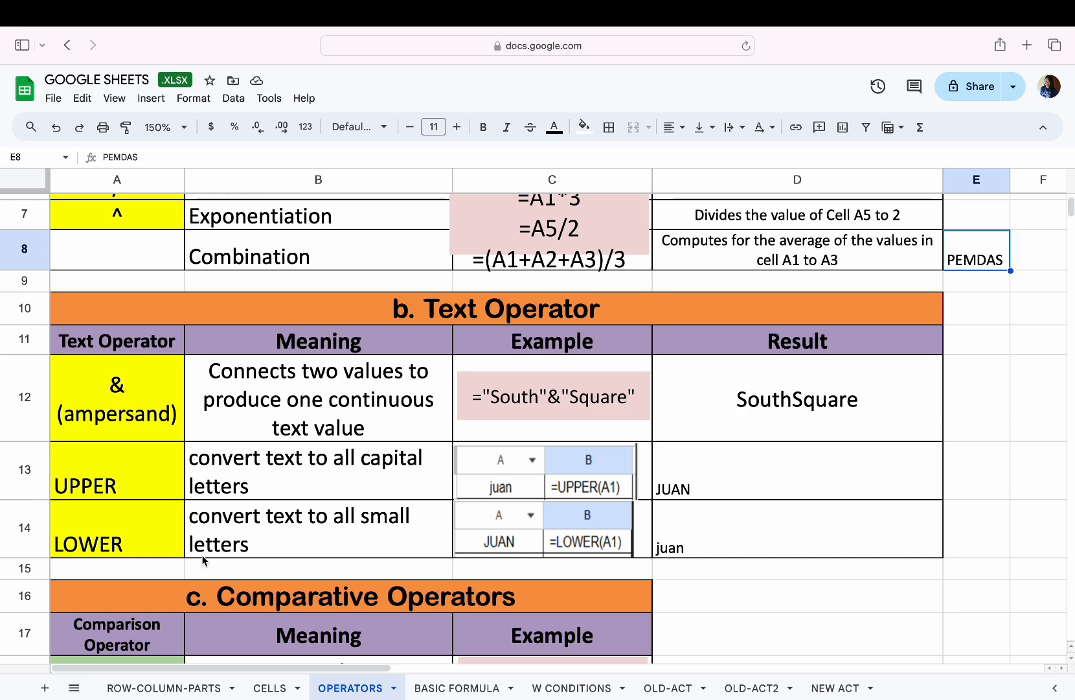
pyautogui.moveTo(380, 667); pyautogui.dragTo(713, 650)
pyautogui.scroll(-1, 526, 420)
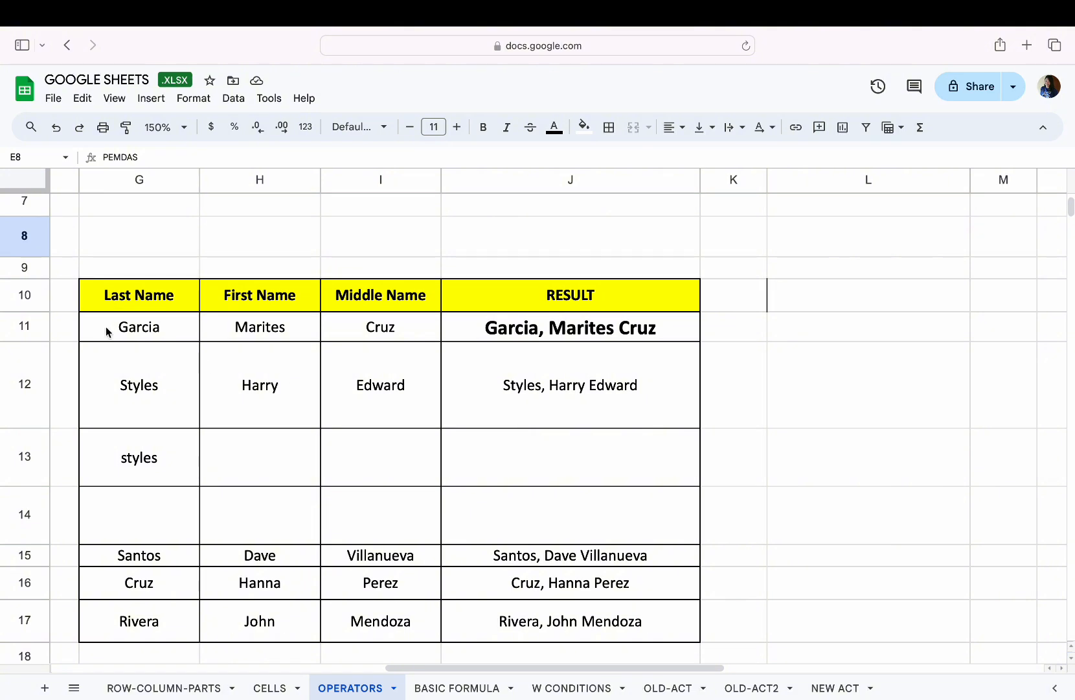
pyautogui.scroll(-1, 214, 346)
pyautogui.scroll(-3, 212, 342)
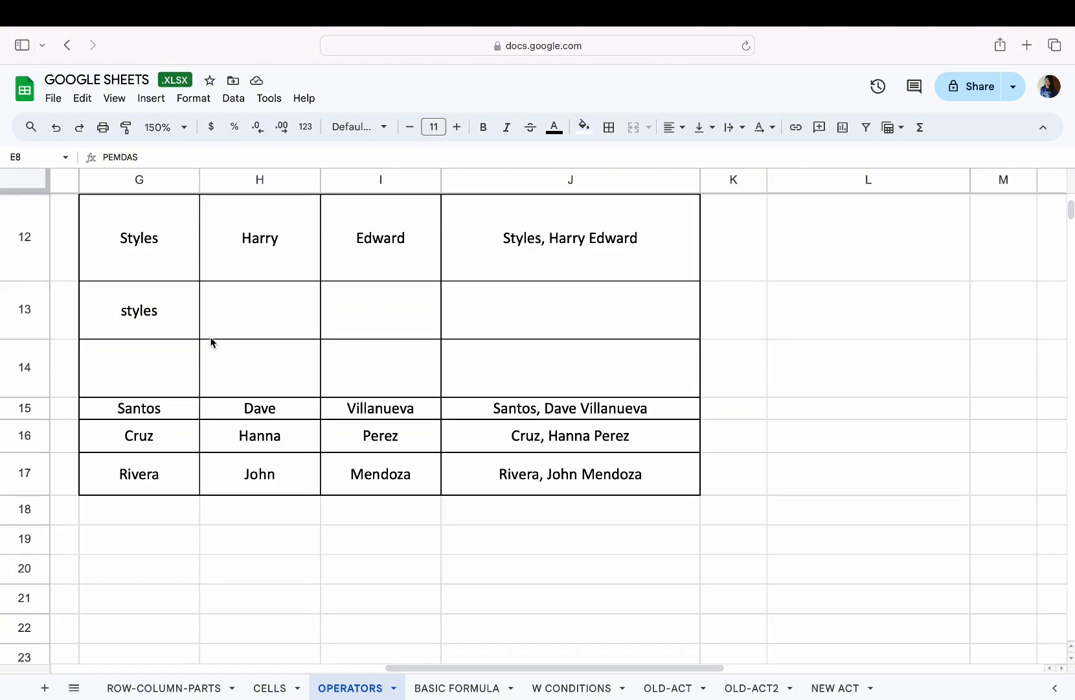
pyautogui.scroll(3, 202, 238)
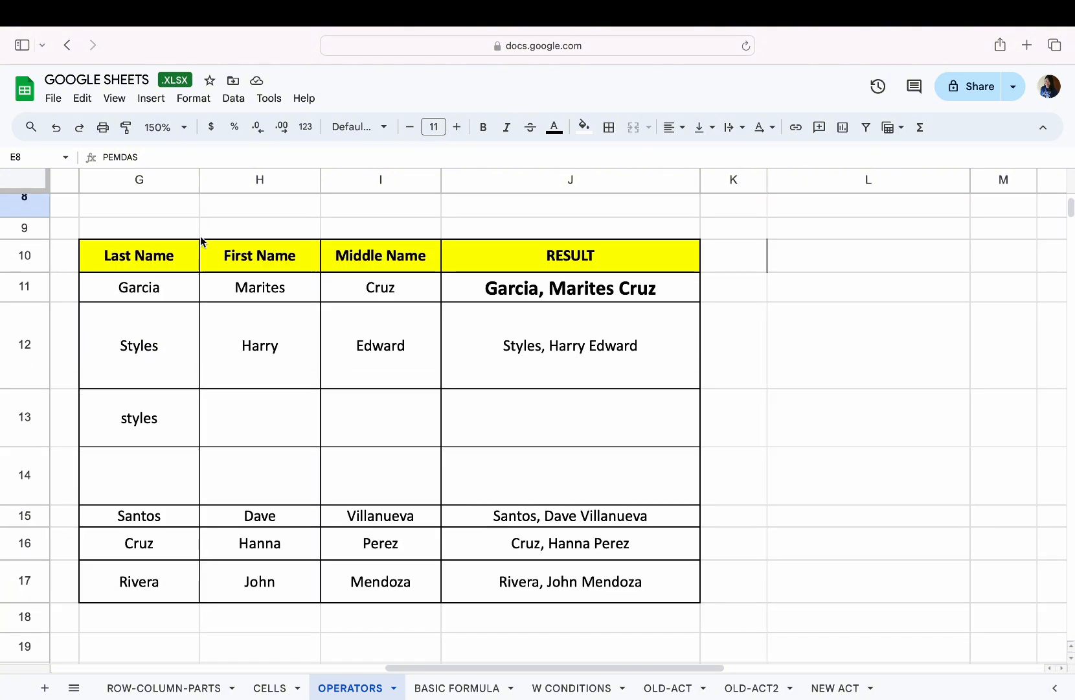
# Step: Go through the last, first and middle name cells in row 11 along with their combined RESULT cell
pyautogui.click(136, 290)
pyautogui.click(238, 292)
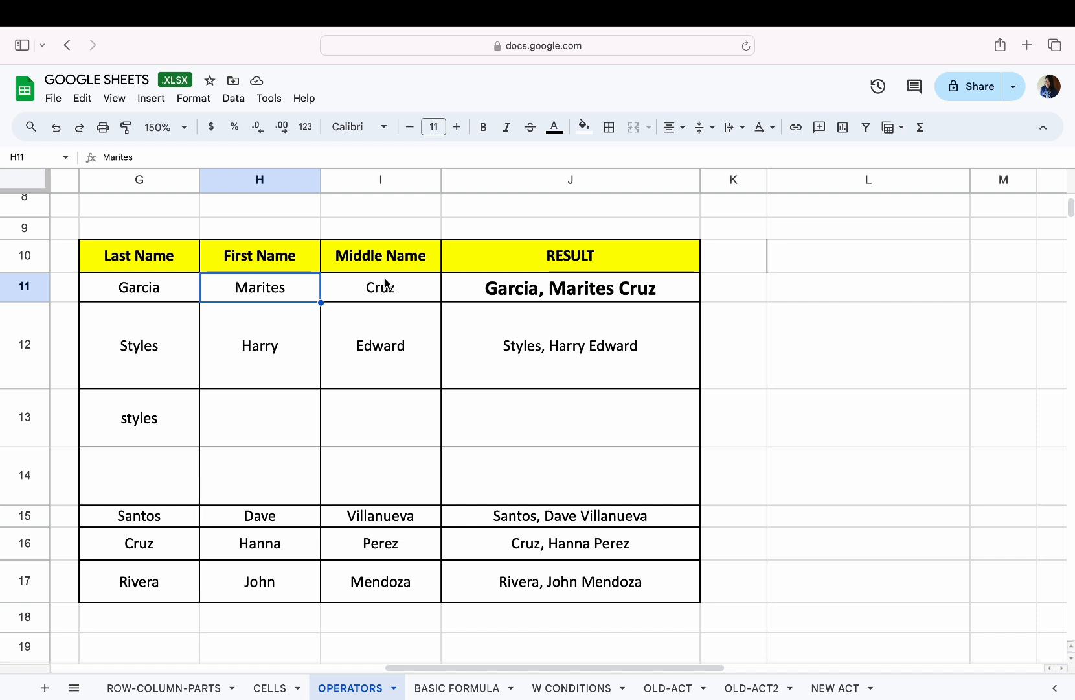
pyautogui.click(185, 264)
pyautogui.press('Down')
pyautogui.press('Right')
pyautogui.press('Right')
pyautogui.press('Left')
pyautogui.press('Left')
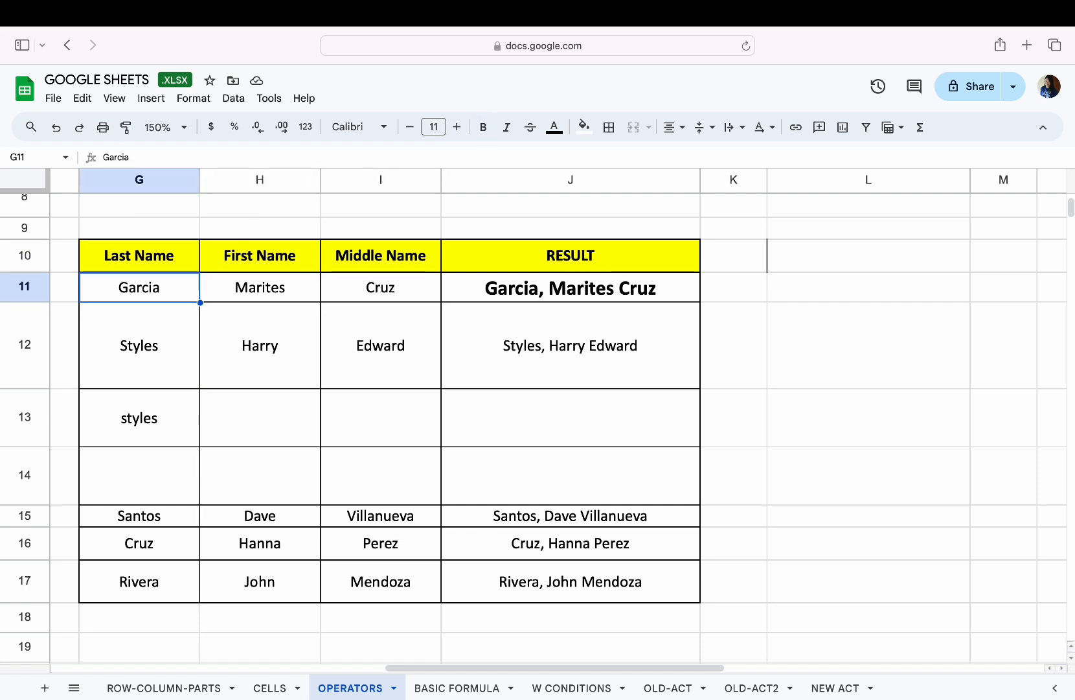
pyautogui.press('Right')
pyautogui.press('Right')
pyautogui.press('Left')
pyautogui.press('Left')
pyautogui.press('Right')
pyautogui.press('Right')
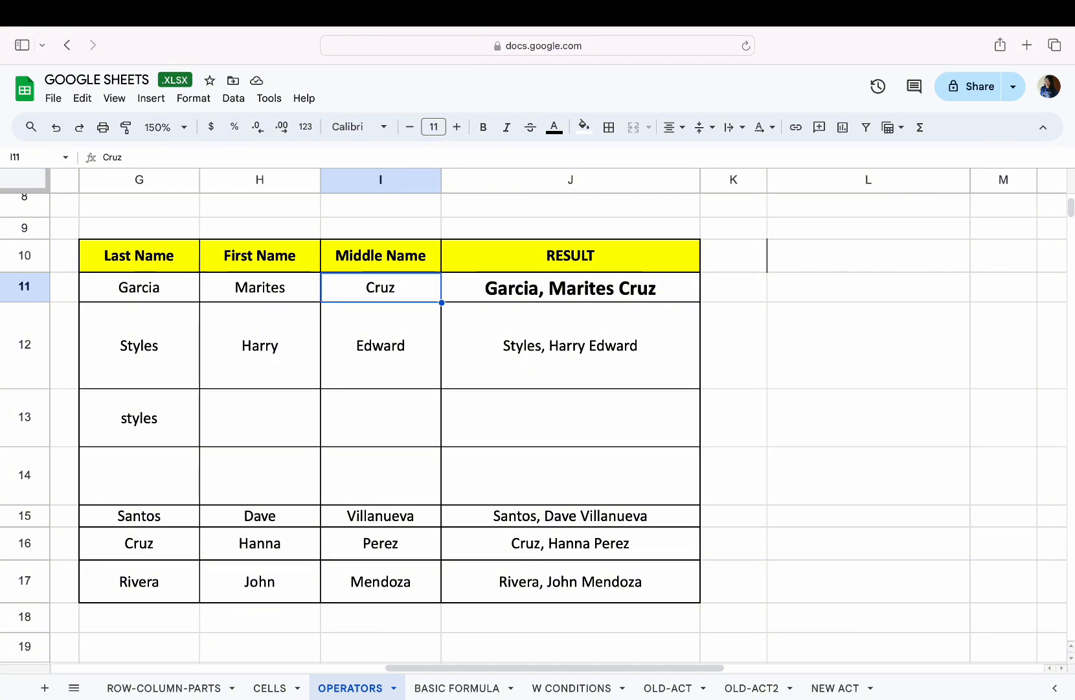
pyautogui.press('Right')
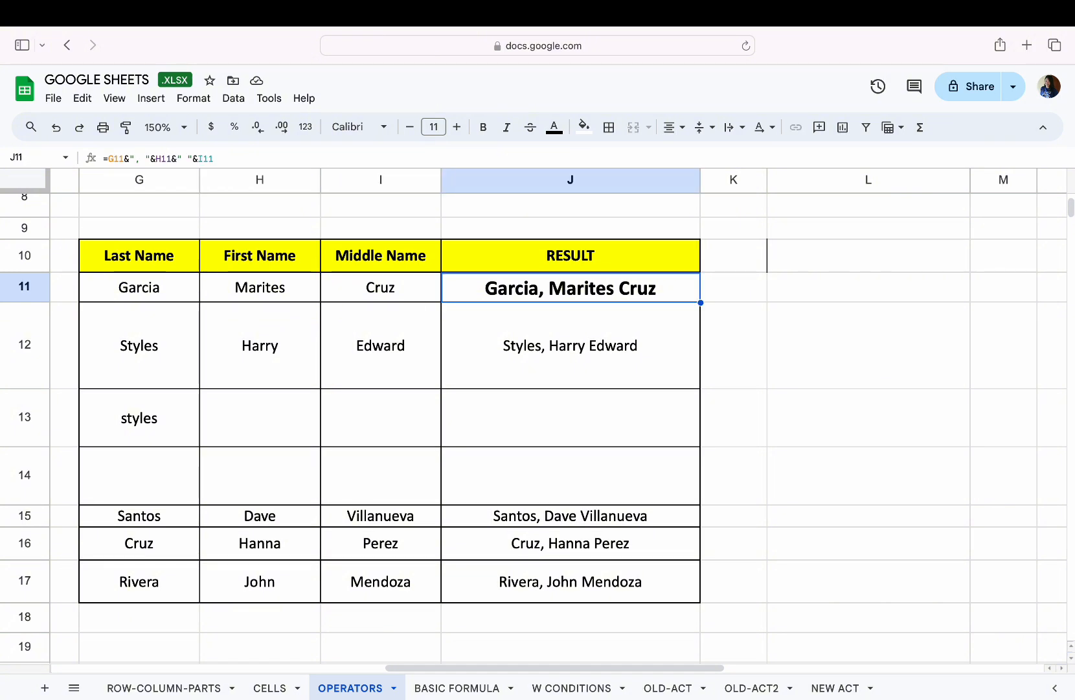
pyautogui.press('Left')
pyautogui.press('Right')
# Step: Examine how the ampersand formula in J11 joins G11, H11 and I11 with a comma and spaces
pyautogui.doubleClick(526, 292)
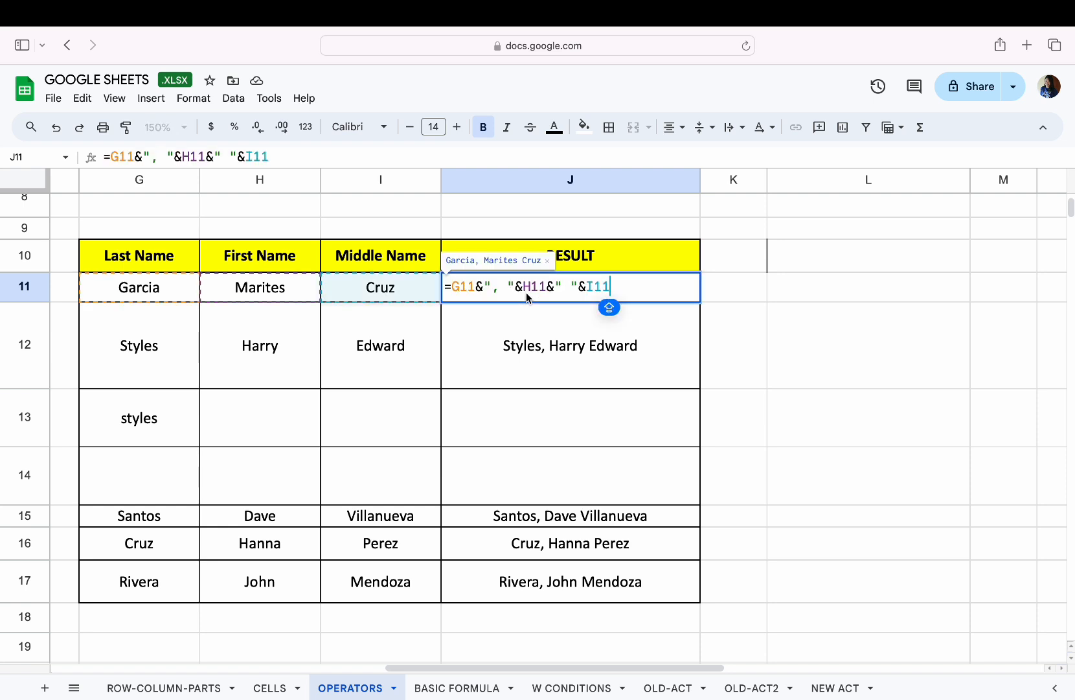
pyautogui.click(478, 291)
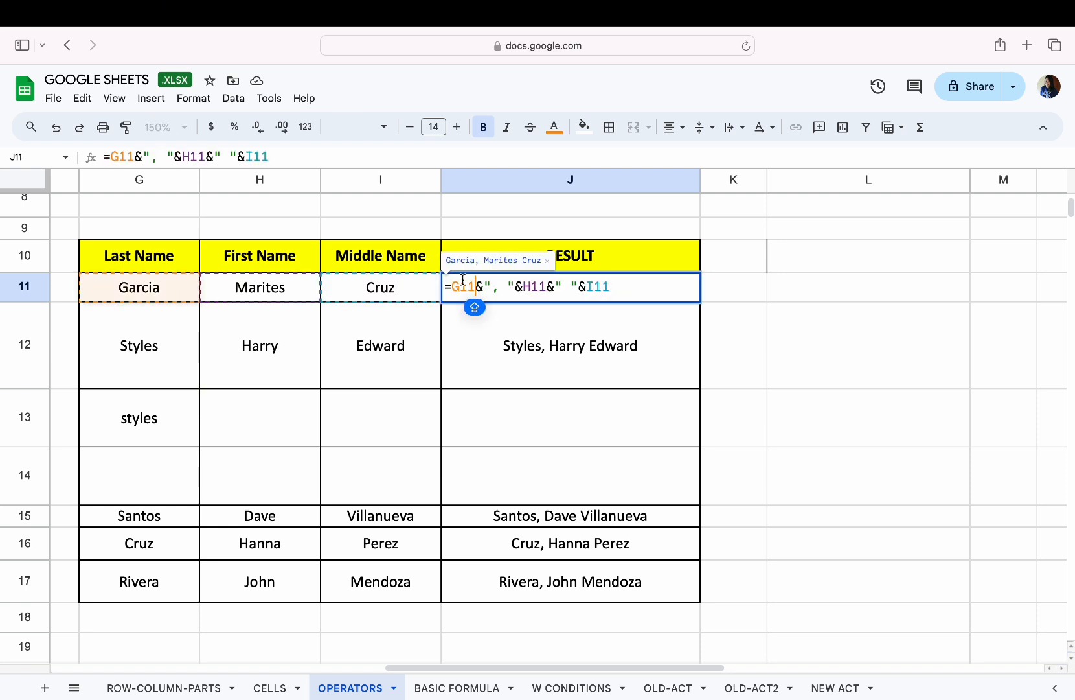
pyautogui.click(482, 287)
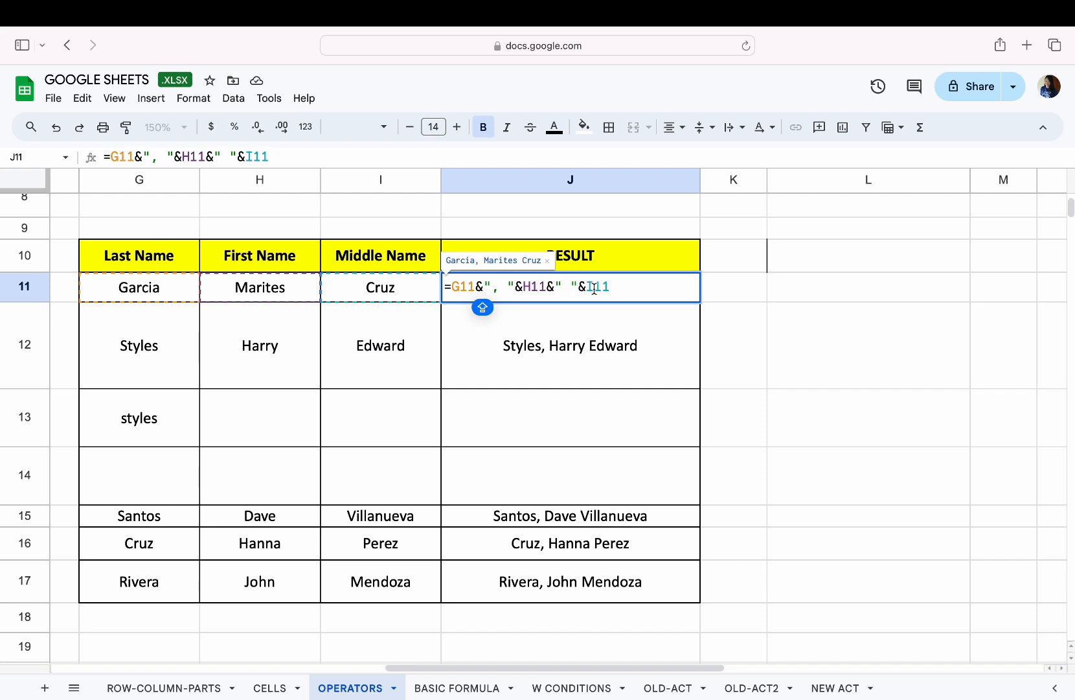
pyautogui.moveTo(612, 287); pyautogui.dragTo(286, 282)
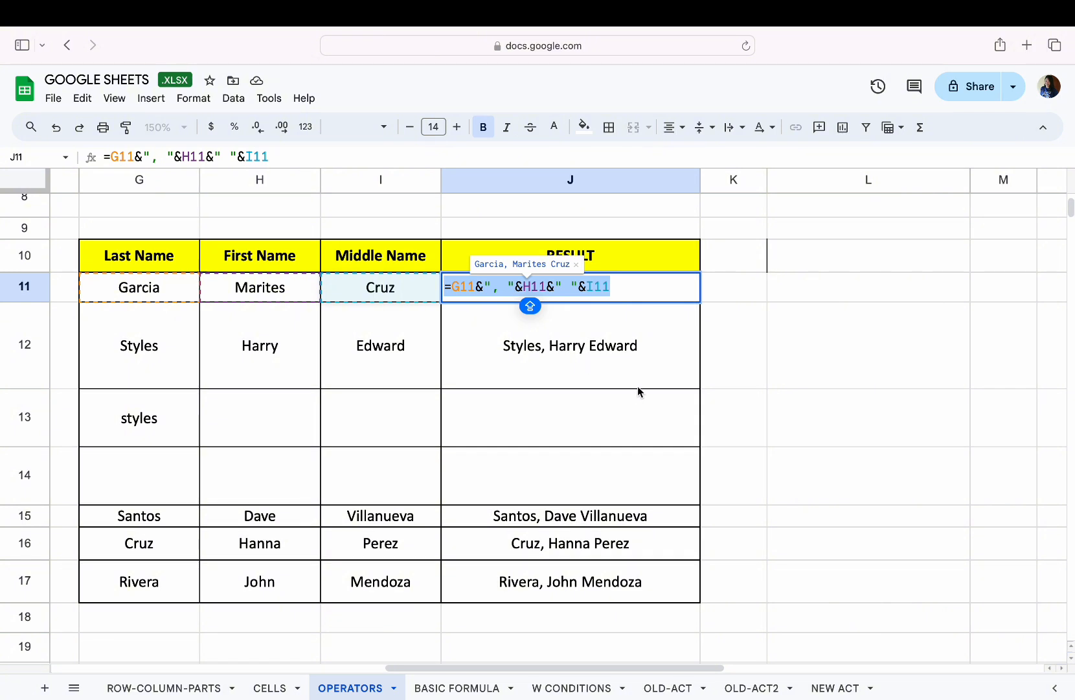
pyautogui.press('Return')
pyautogui.click(570, 288)
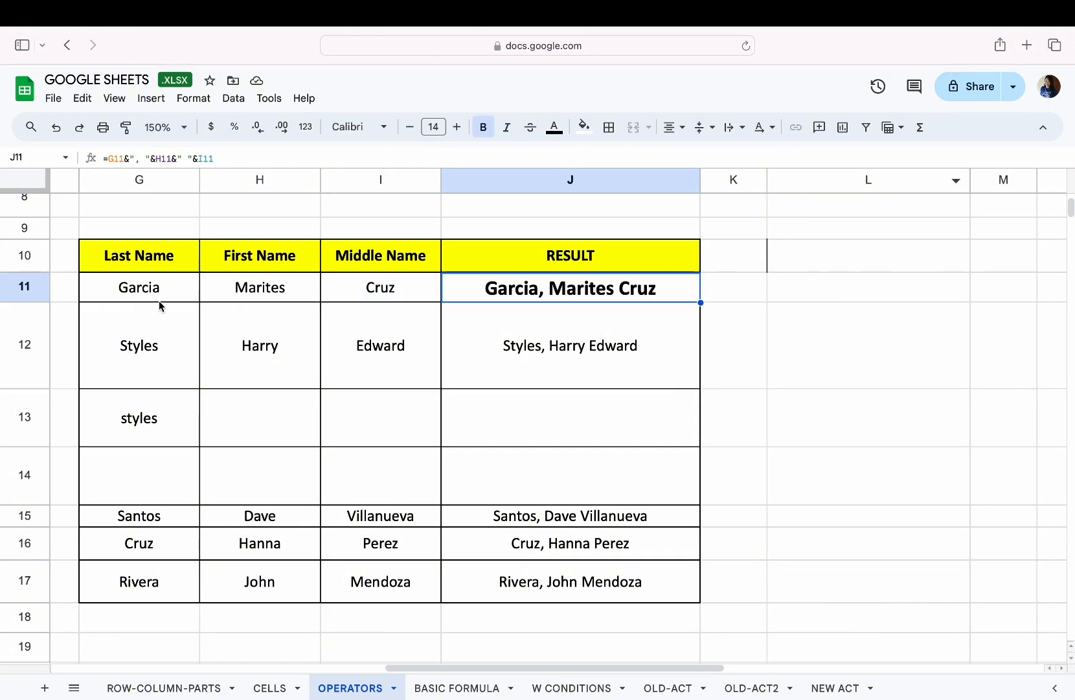
# Step: Replace the contents of G13 with =UPPER(G12) to convert the last name above to capital letters
pyautogui.click(192, 410)
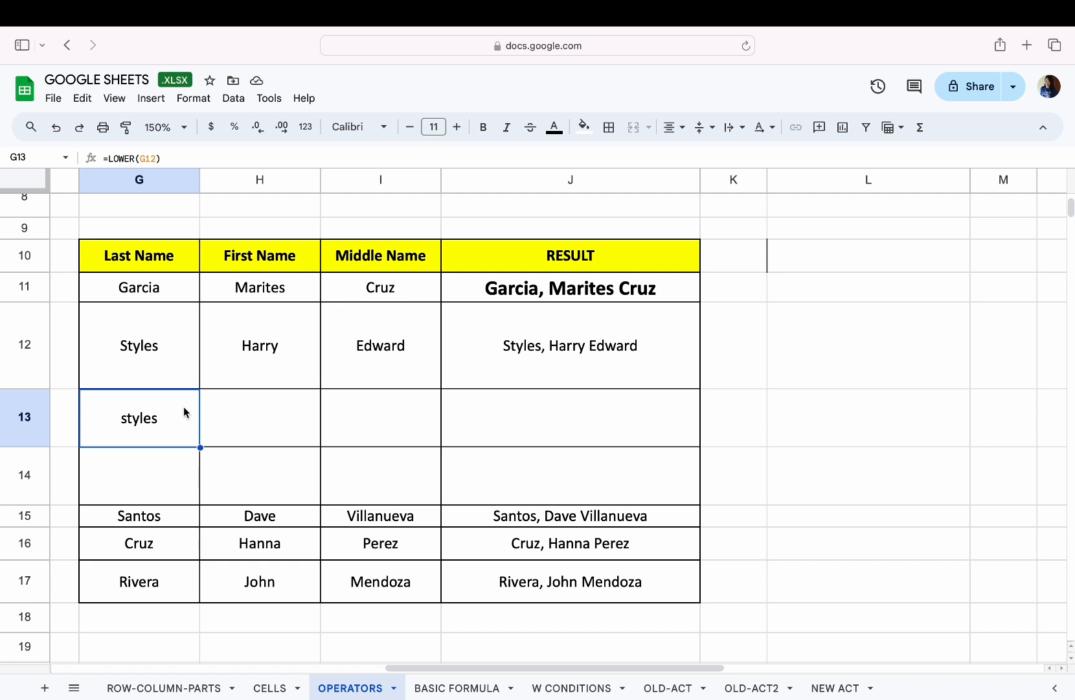
pyautogui.press('Delete')
pyautogui.write('=')
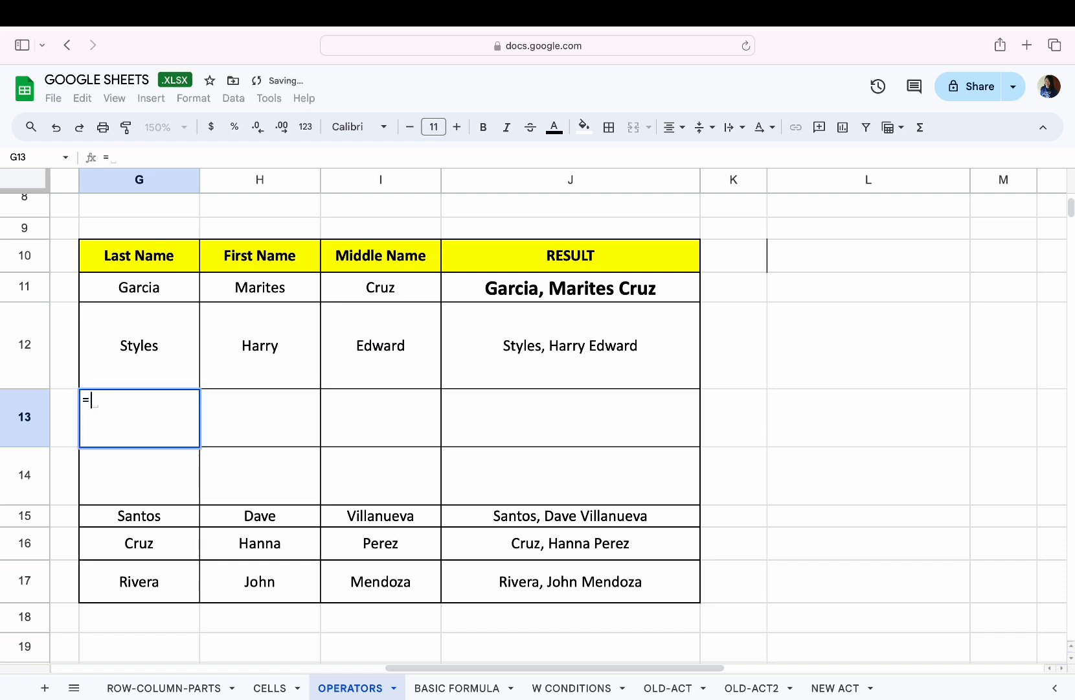
pyautogui.write('UPPER(')
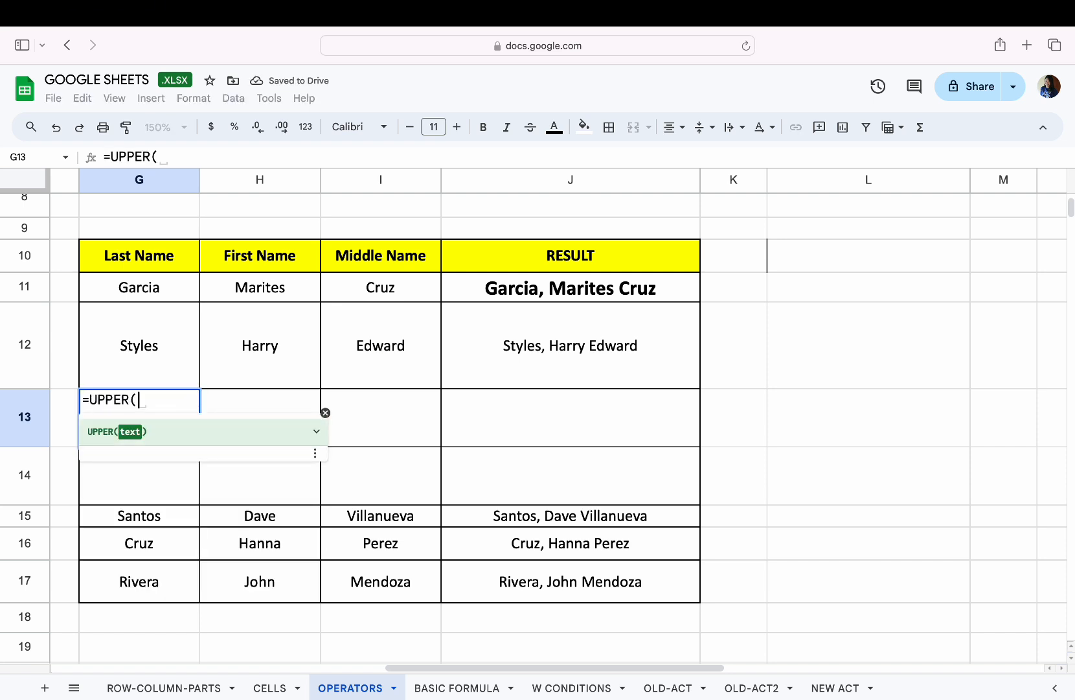
pyautogui.click(156, 349)
pyautogui.press('capslock')
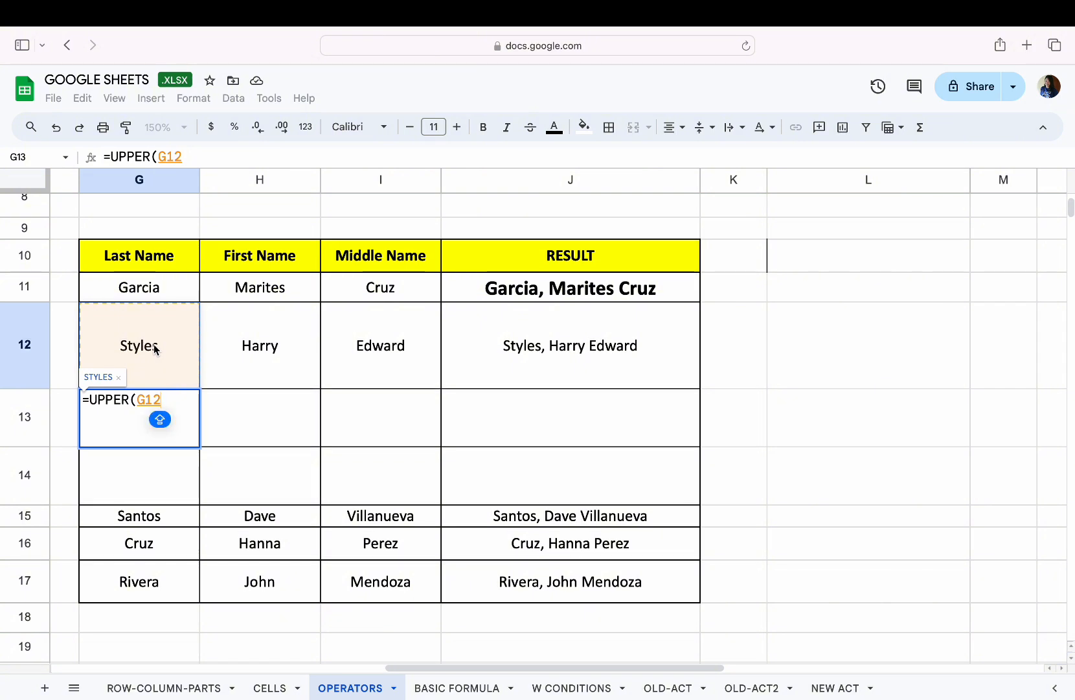
pyautogui.write(')')
pyautogui.press('Return')
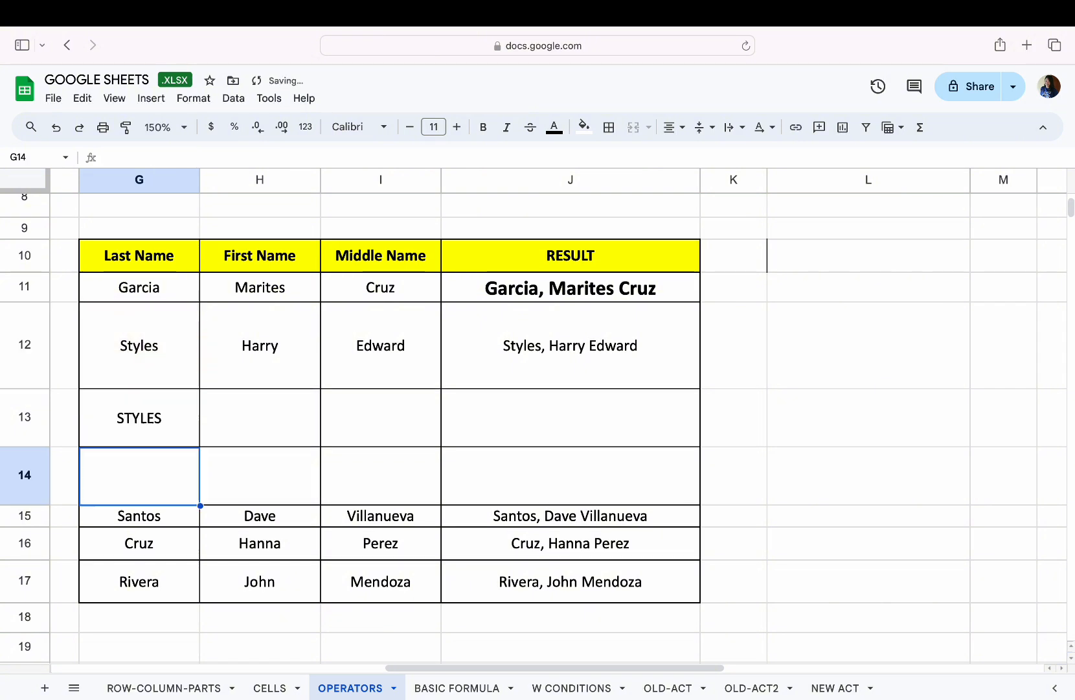
# Step: Change the function in G13 to LOWER so that the formula reads =LOWER(G12)
pyautogui.click(108, 365)
pyautogui.click(141, 392)
pyautogui.click(140, 382)
pyautogui.click(149, 418)
pyautogui.doubleClick(149, 418)
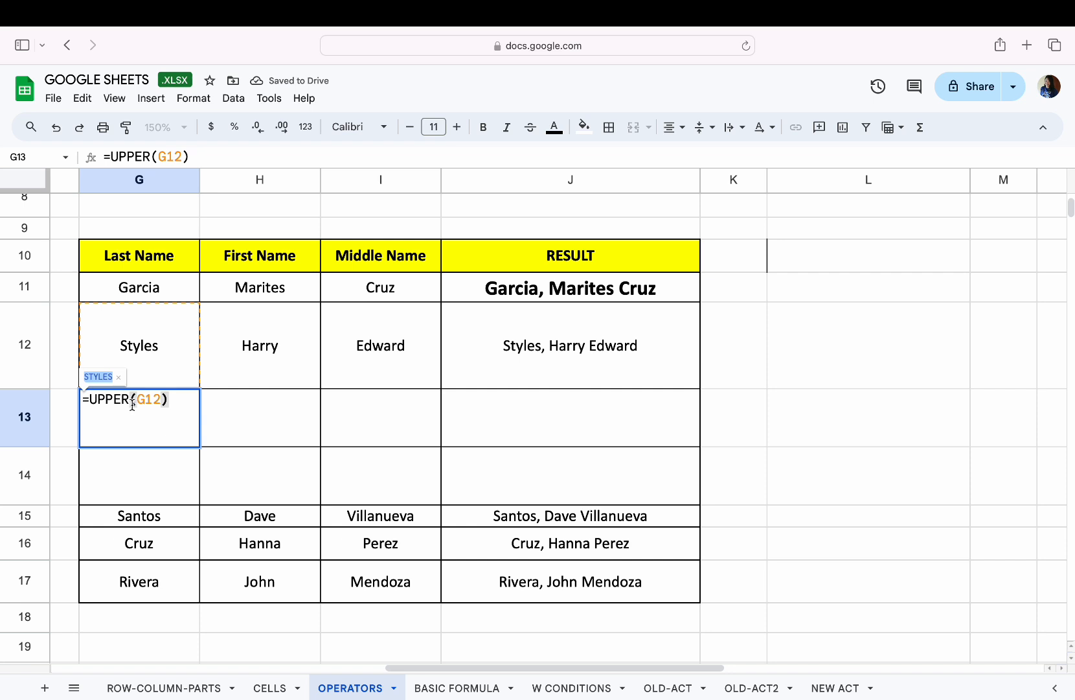
pyautogui.click(131, 401)
pyautogui.press('BackSpace')
pyautogui.press('BackSpace')
pyautogui.press('BackSpace')
pyautogui.press('BackSpace')
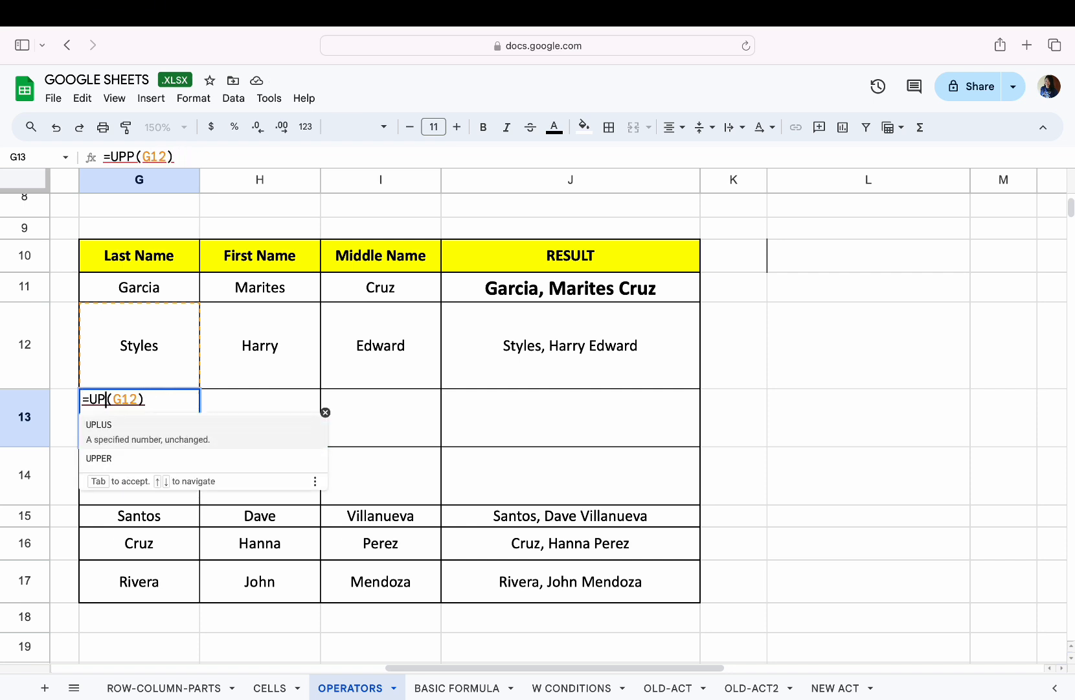
pyautogui.press('BackSpace')
pyautogui.write('LOWER')
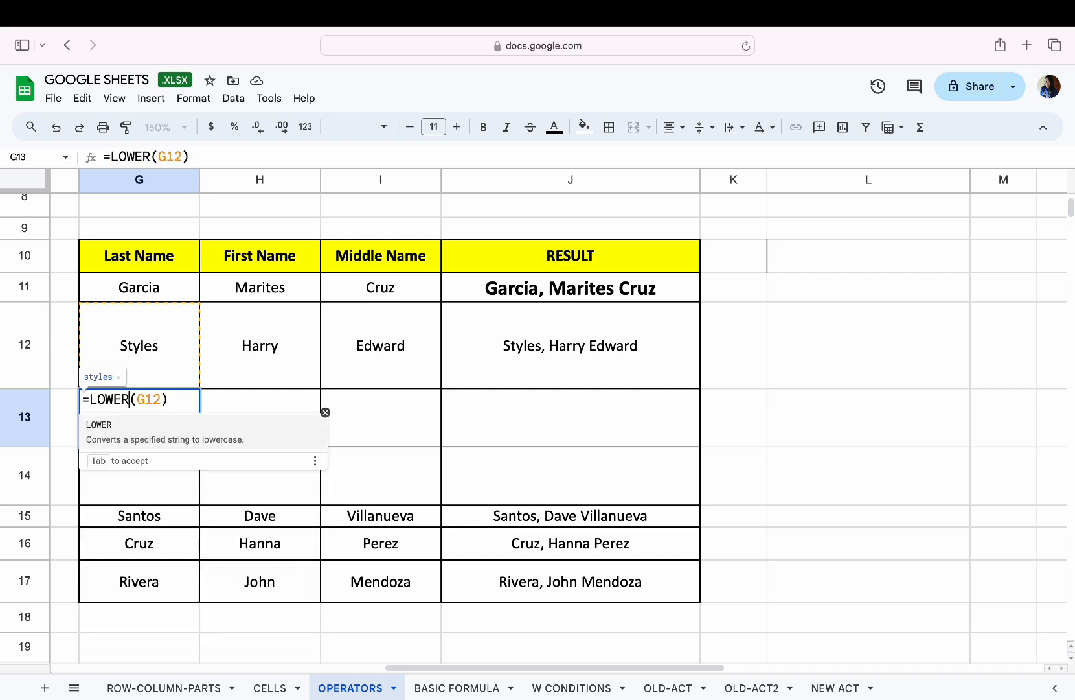
pyautogui.press('Return')
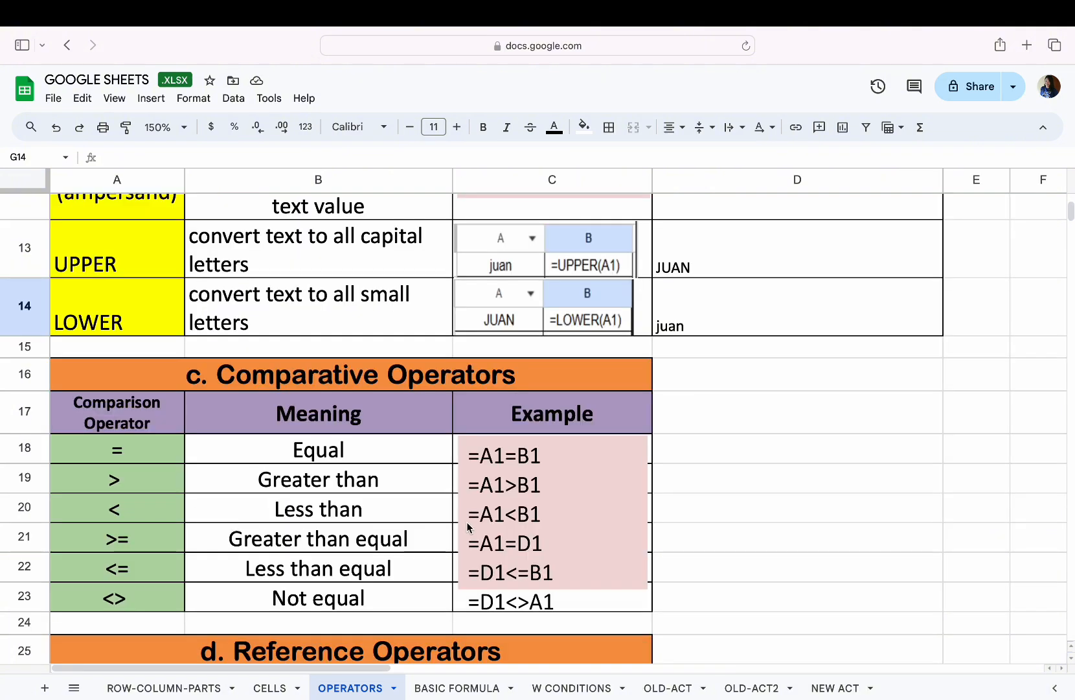
# Step: Review the Comparative Operators table row by row, from Equal to Not equal
pyautogui.click(275, 478)
pyautogui.click(110, 449)
pyautogui.click(220, 468)
pyautogui.click(182, 510)
pyautogui.click(183, 539)
pyautogui.click(203, 570)
pyautogui.click(206, 596)
# Step: Review the colon, comma and space entries of the Reference Operators table
pyautogui.scroll(-5, 206, 595)
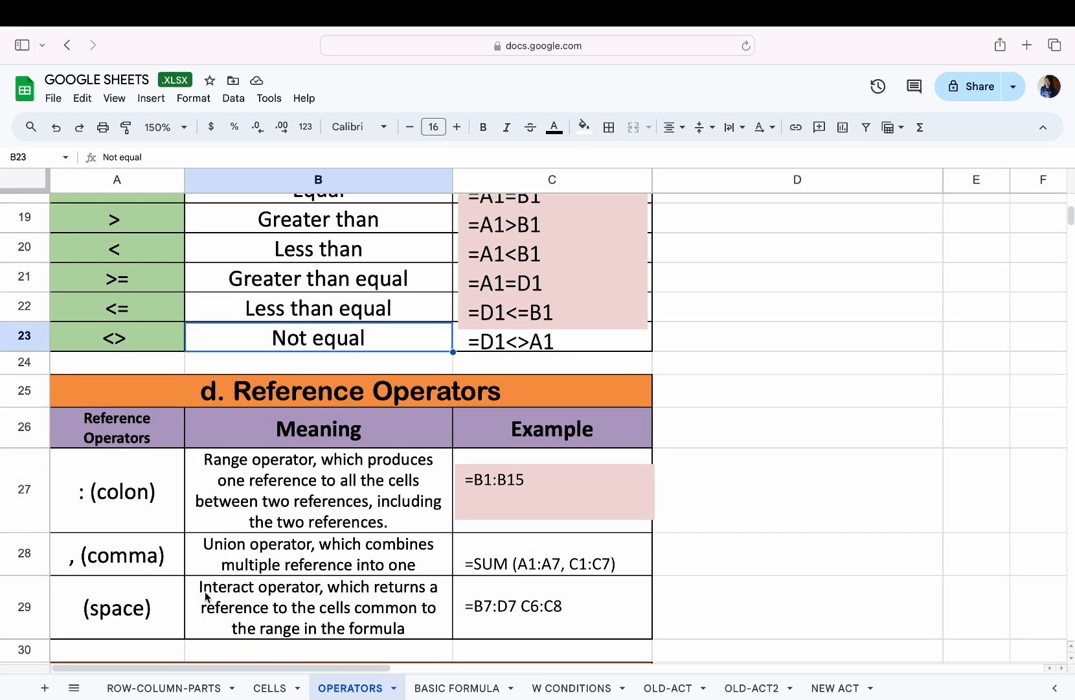
pyautogui.click(111, 505)
pyautogui.click(114, 557)
pyautogui.click(118, 606)
pyautogui.scroll(-3, 114, 592)
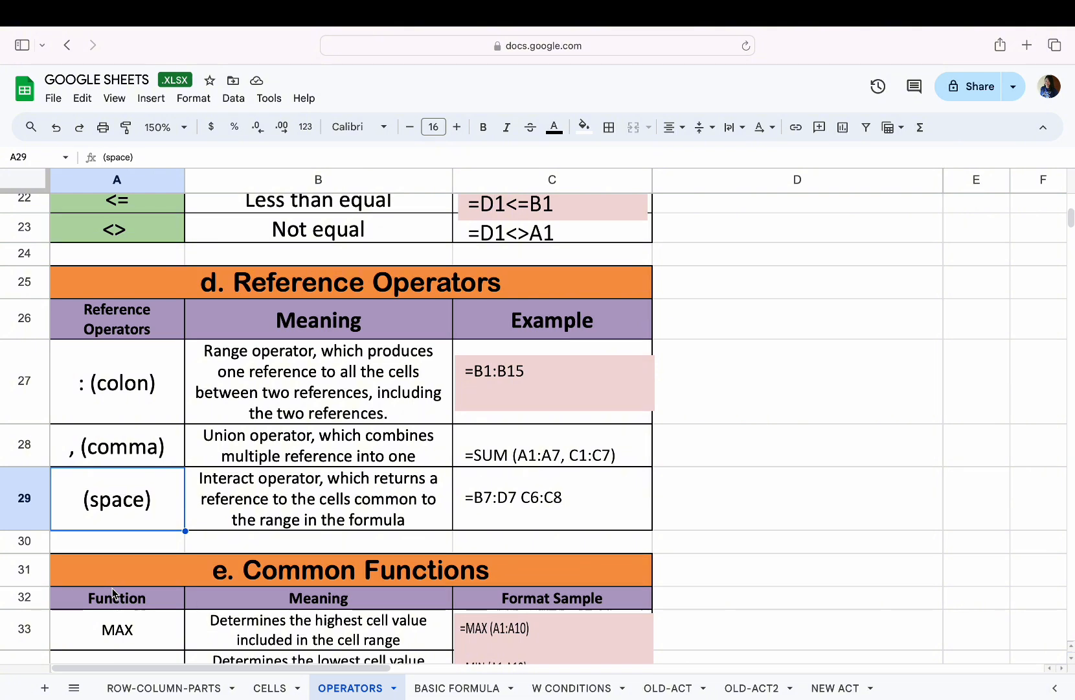
pyautogui.scroll(5, 118, 585)
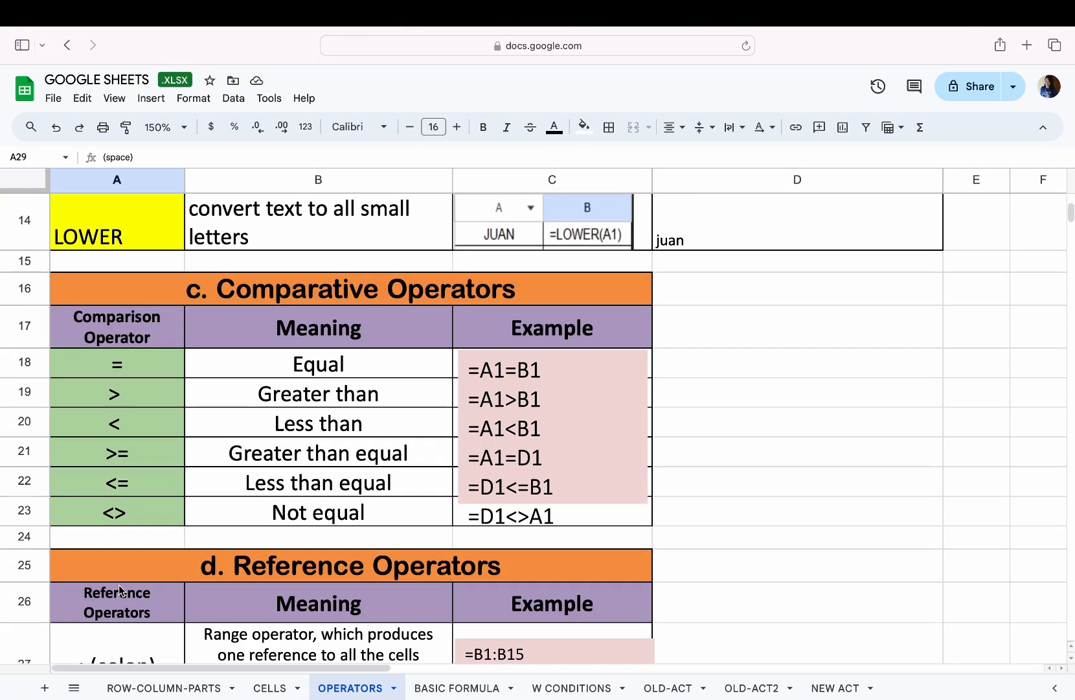
pyautogui.scroll(-2, 119, 584)
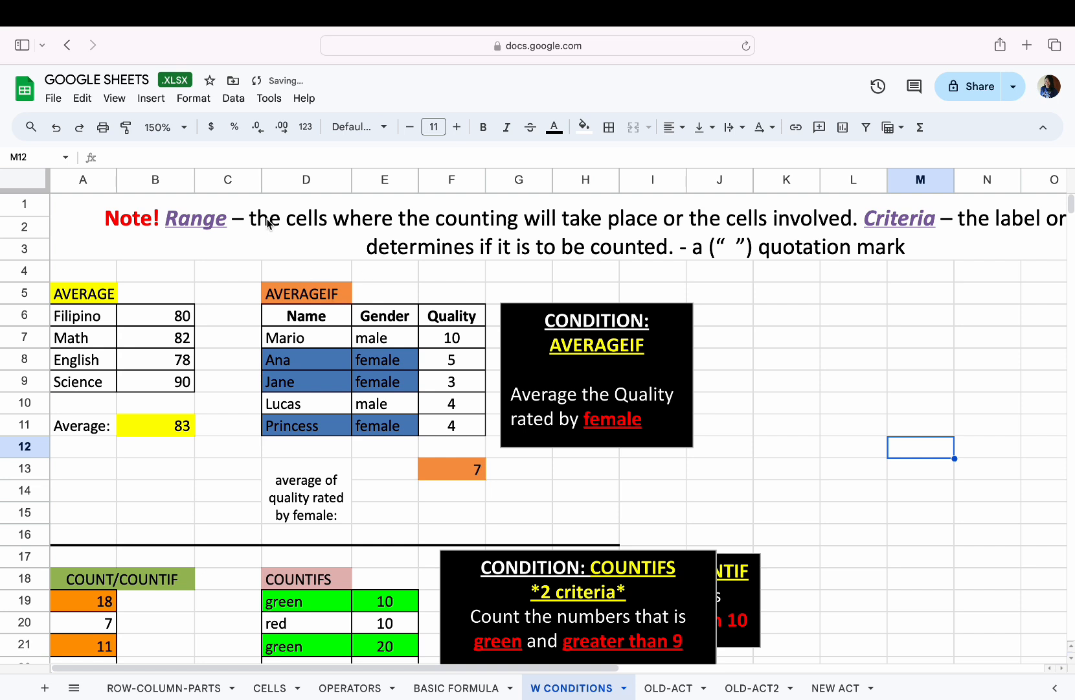
# Step: Examine the Range and Criteria note on the W CONDITIONS sheet, zooming out to 100% for an overview and returning to 150%
pyautogui.click(524, 225)
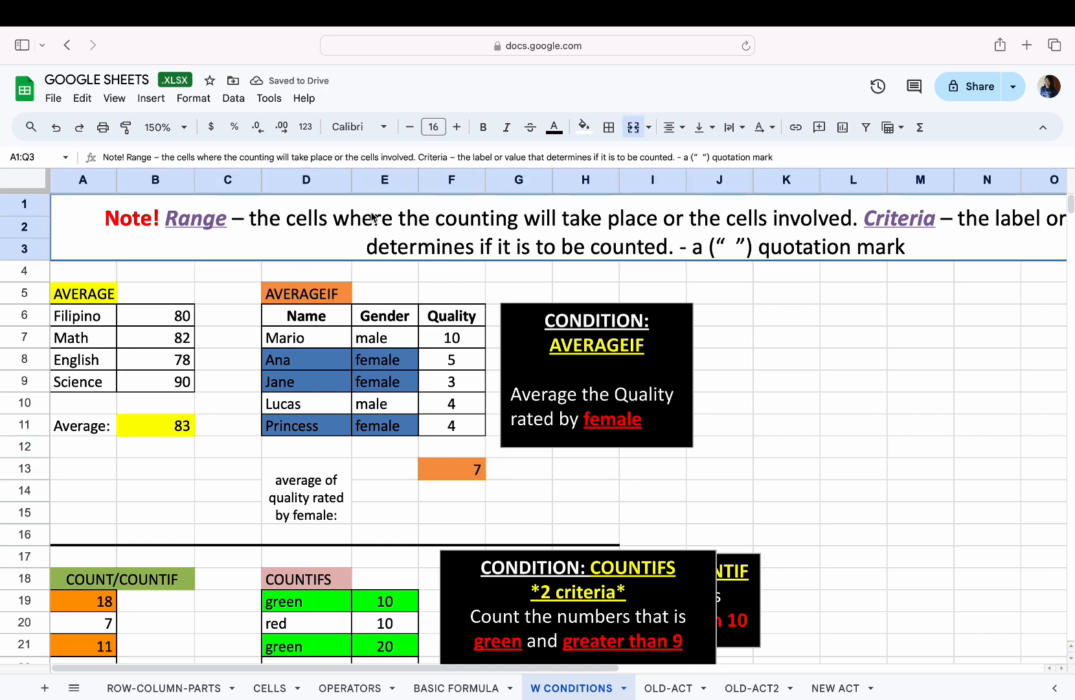
pyautogui.click(188, 129)
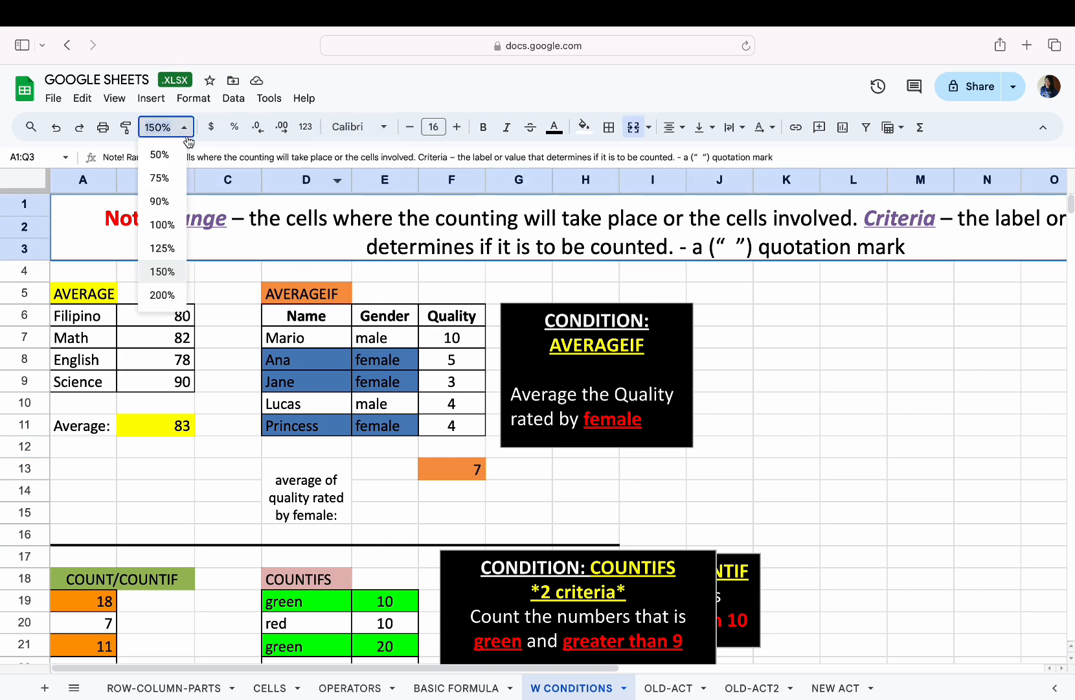
pyautogui.click(165, 225)
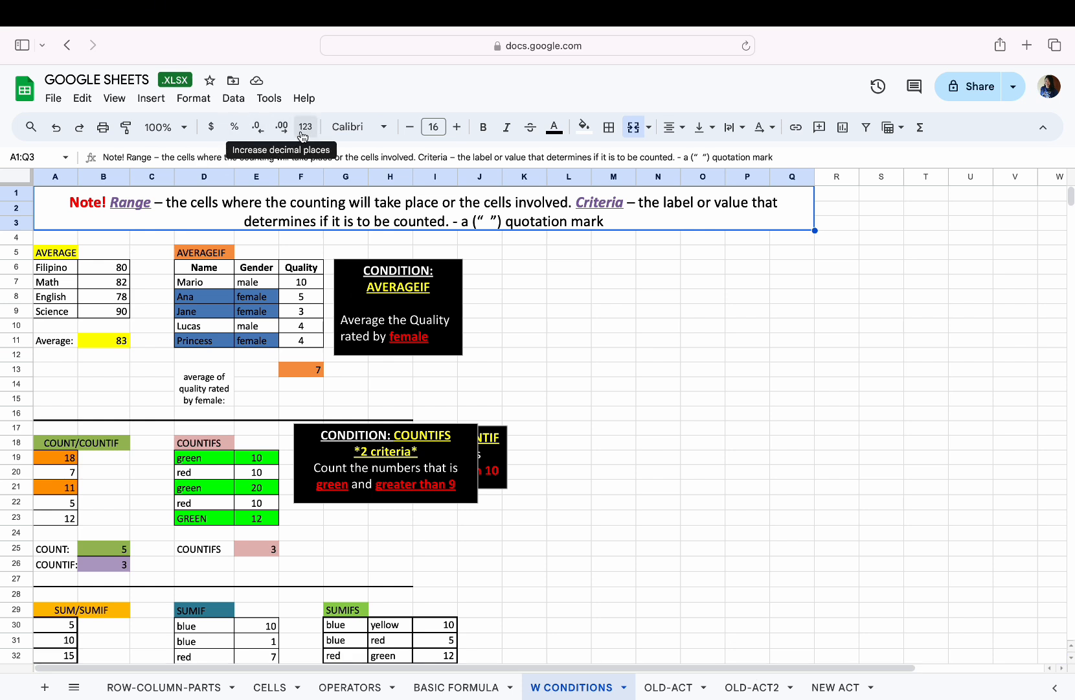
pyautogui.click(167, 127)
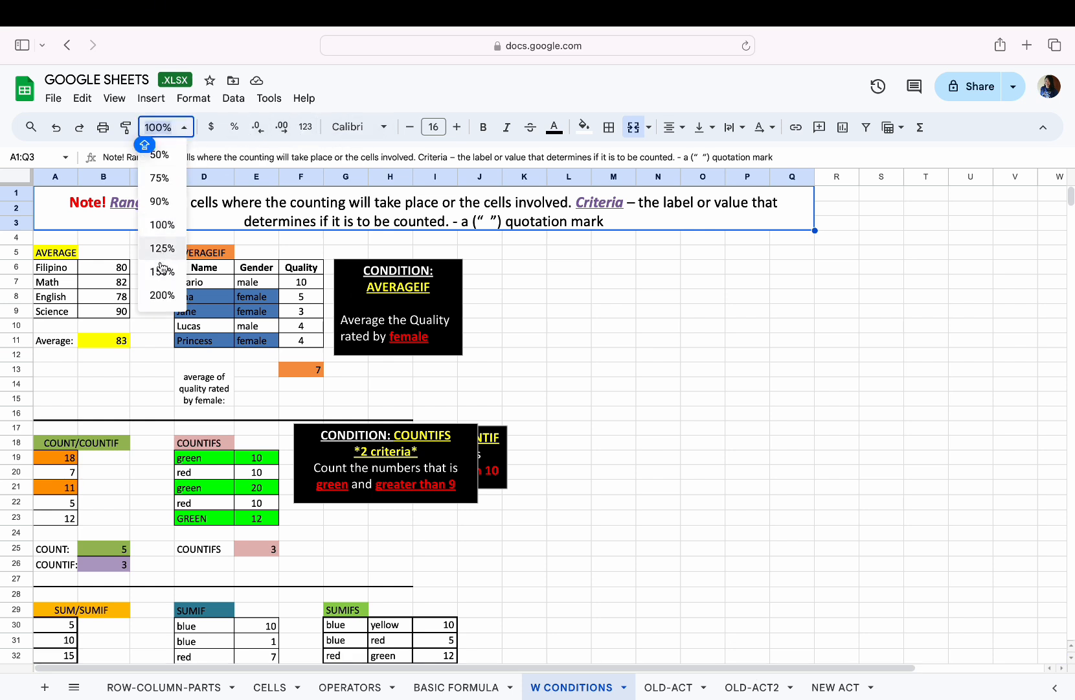
pyautogui.click(162, 266)
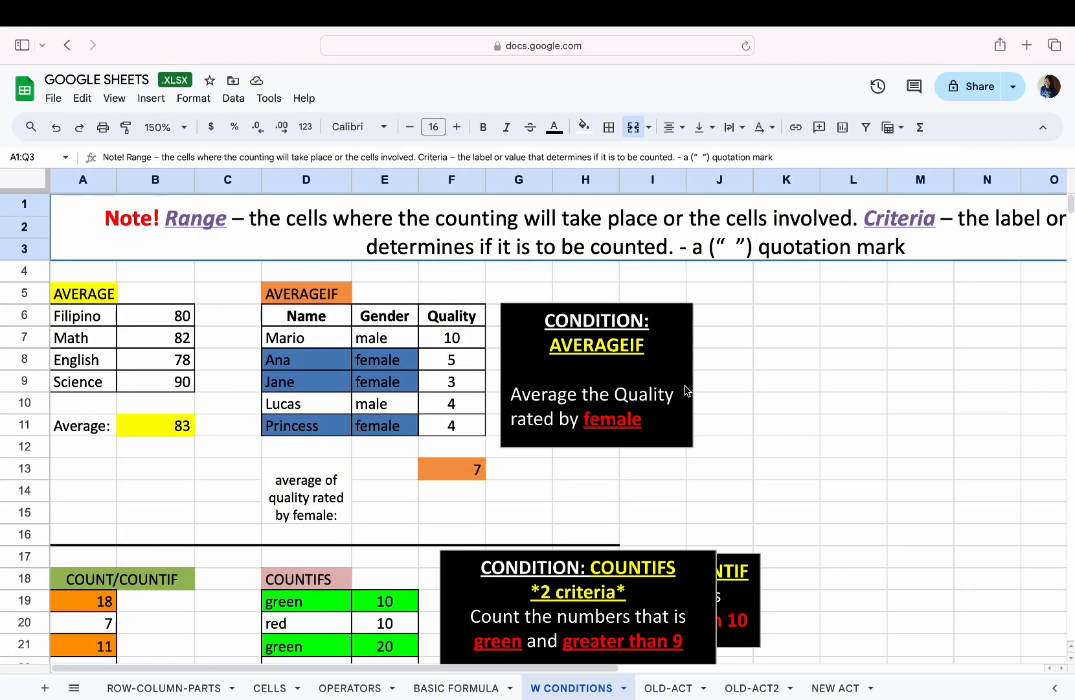
# Step: Nudge the AVERAGEIF condition box slightly away from the Quality table and set the sheet zoom to 200%
pyautogui.moveTo(686, 390); pyautogui.dragTo(694, 389)
pyautogui.click(797, 409)
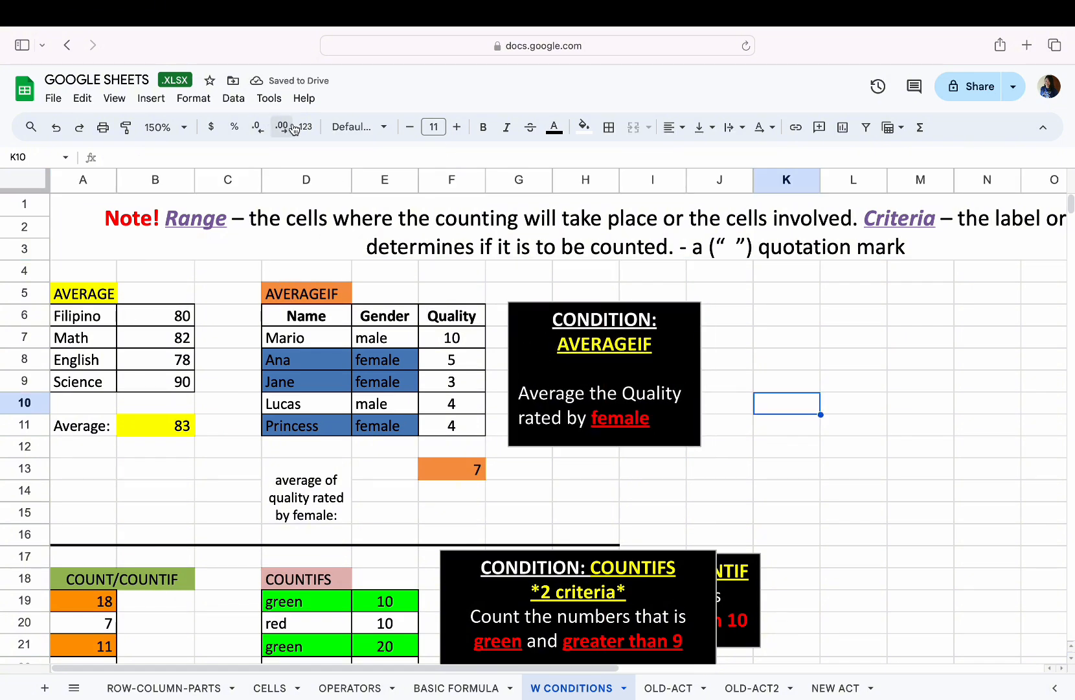
pyautogui.click(165, 127)
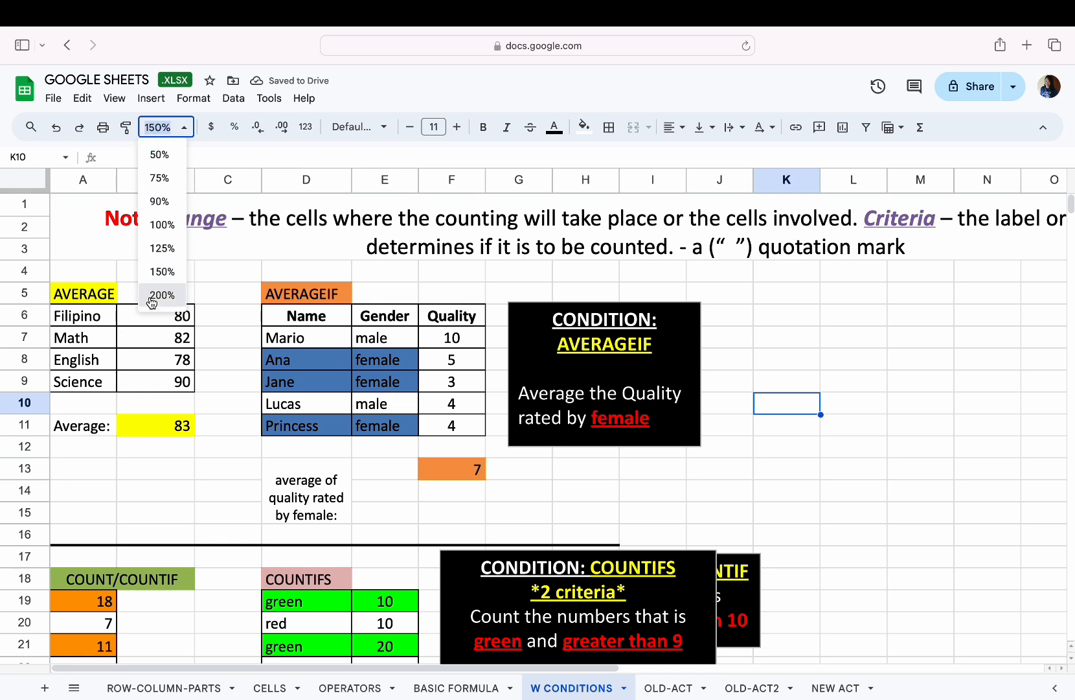
pyautogui.click(156, 295)
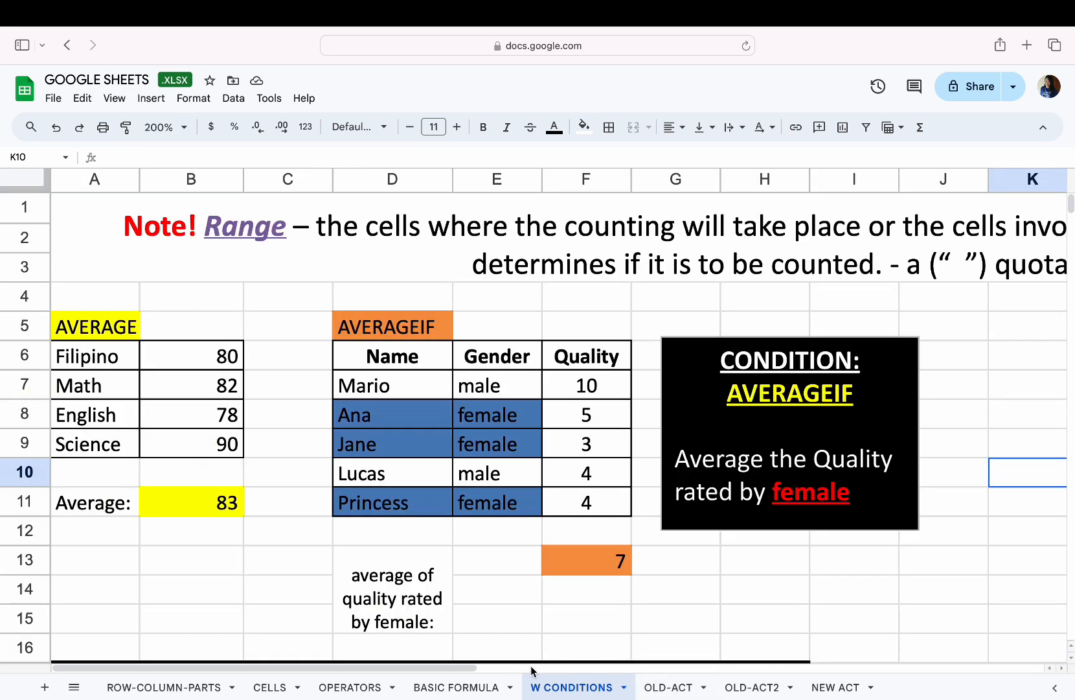
pyautogui.click(198, 415)
pyautogui.scroll(-3, 211, 401)
pyautogui.scroll(3, 211, 398)
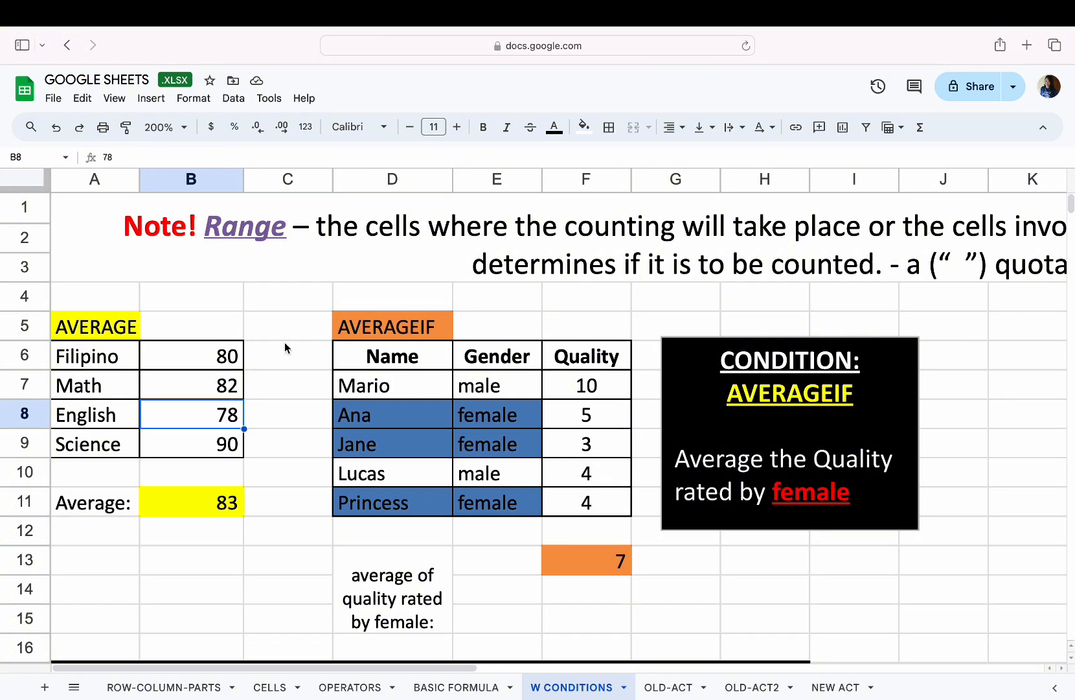
# Step: Clear the result beside Average: in B11 and highlight the grades from Filipino to Science, B6:B9
pyautogui.click(186, 352)
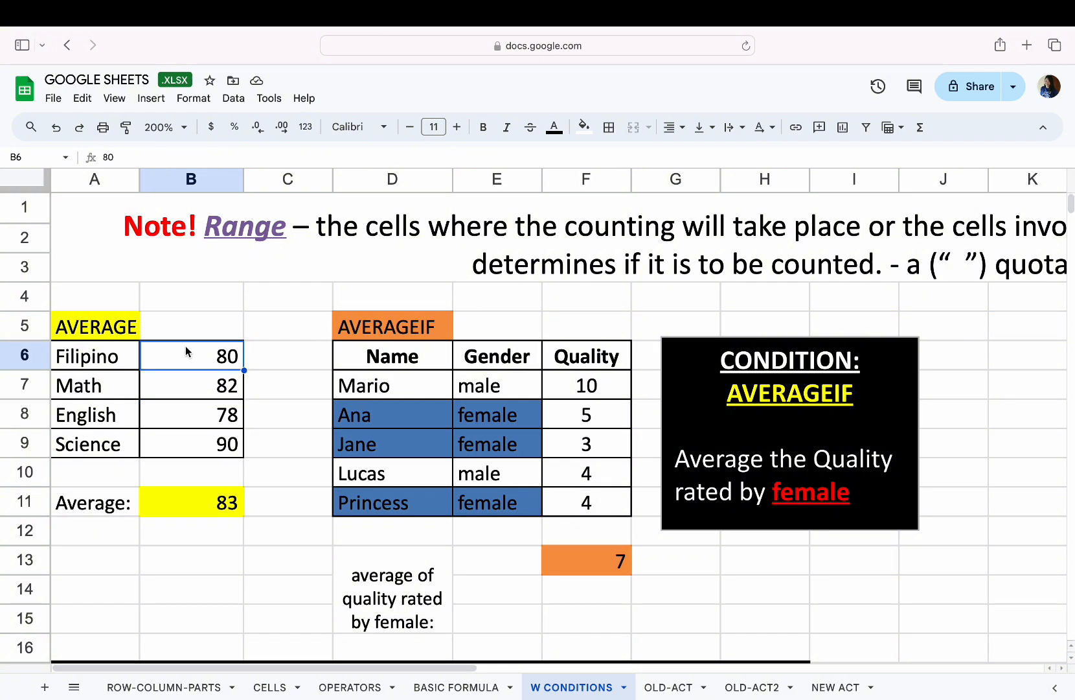
pyautogui.click(198, 499)
pyautogui.press('Delete')
pyautogui.moveTo(223, 355); pyautogui.dragTo(203, 446)
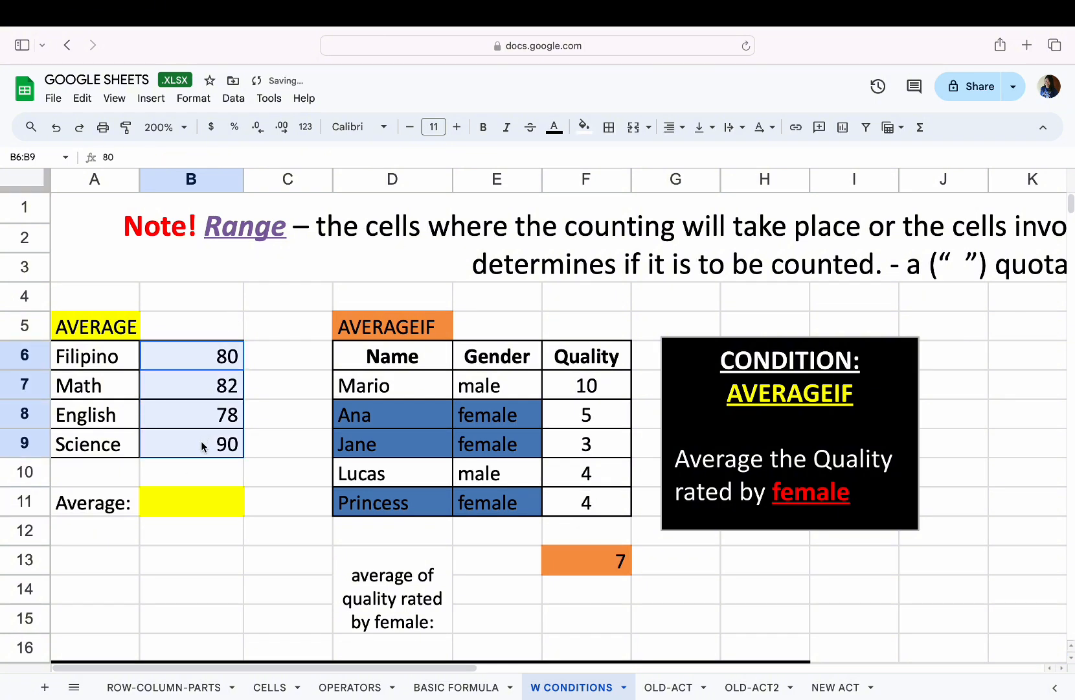
pyautogui.click(253, 435)
# Step: Enter the formula =average(B6:B9) in B11 to average the four subject grades
pyautogui.click(215, 492)
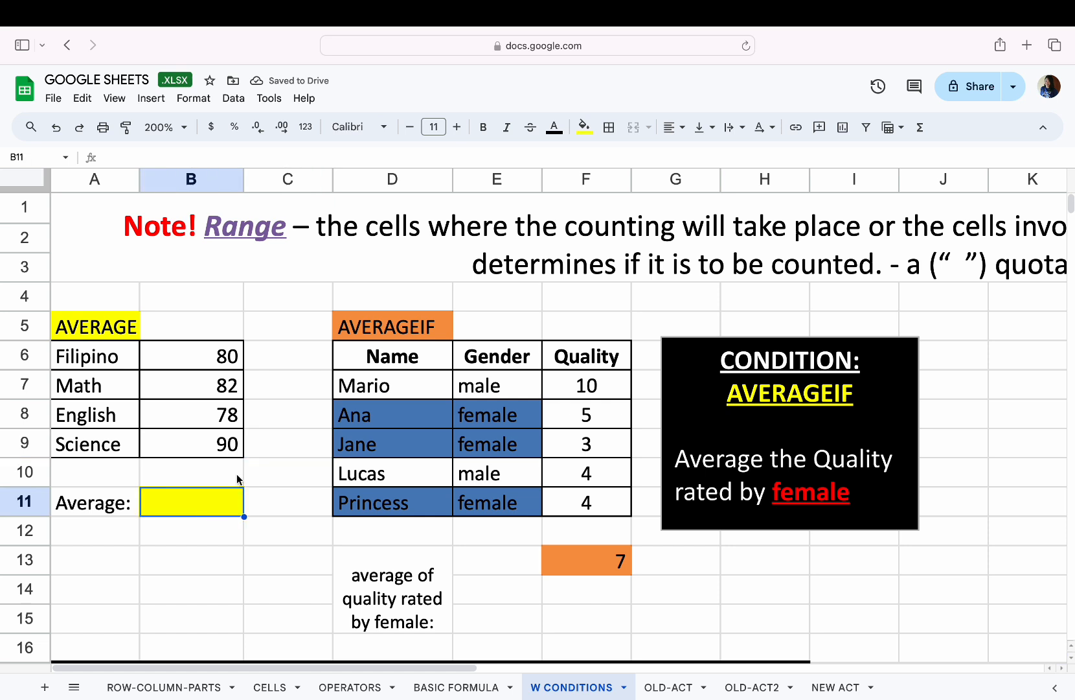
pyautogui.write('=average')
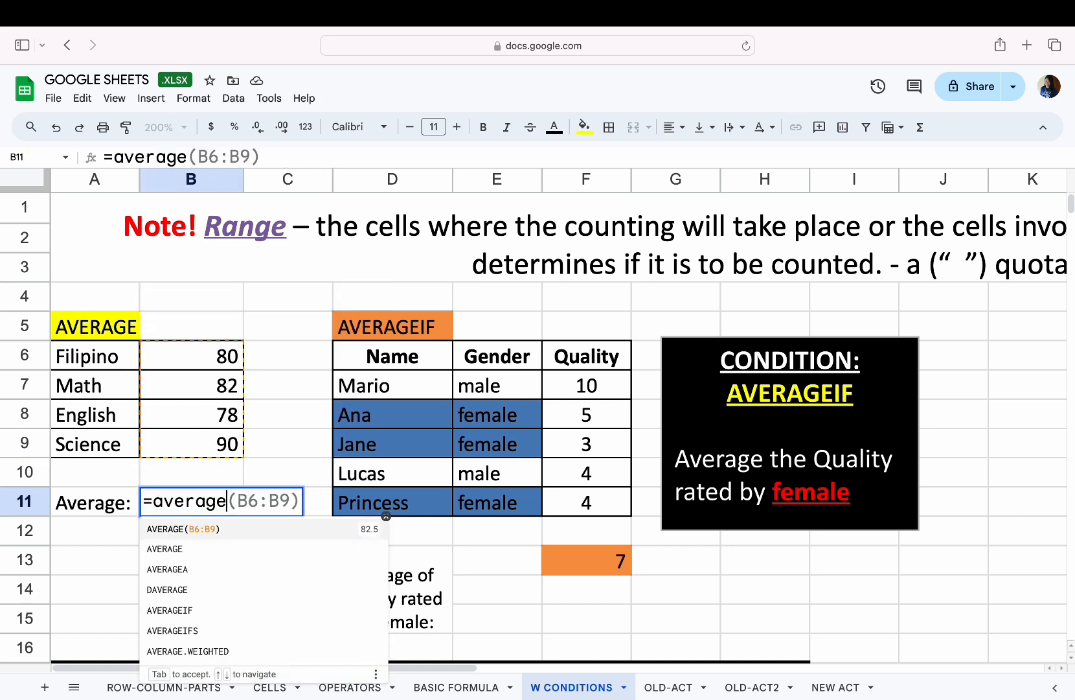
pyautogui.write('(')
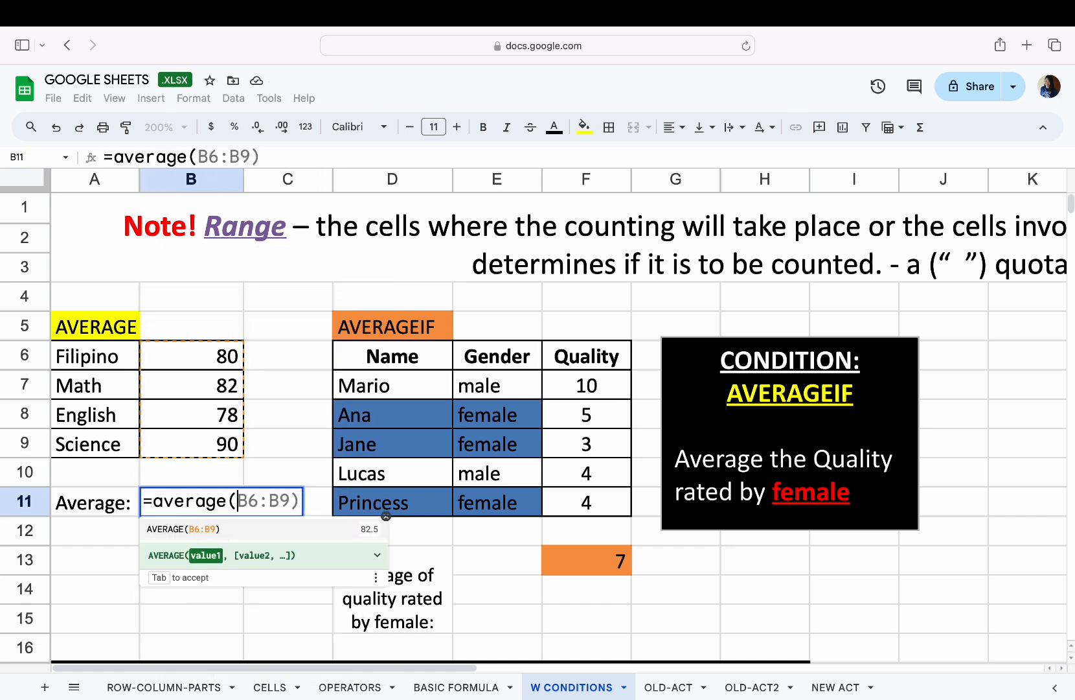
pyautogui.write('B6:')
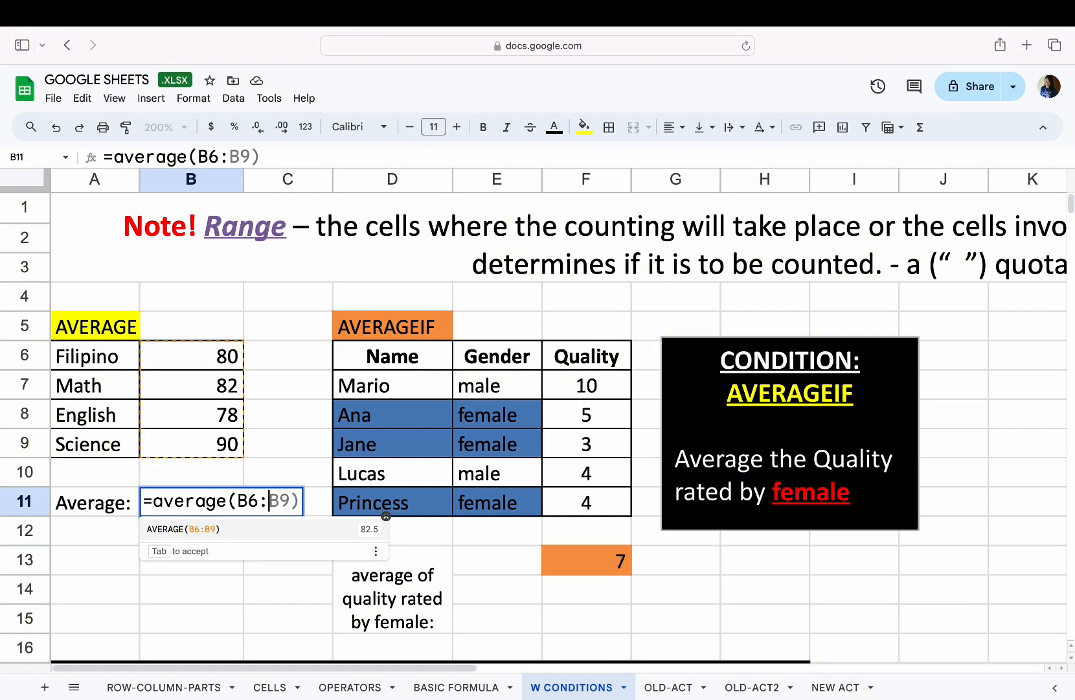
pyautogui.press('capslock')
pyautogui.write('B9')
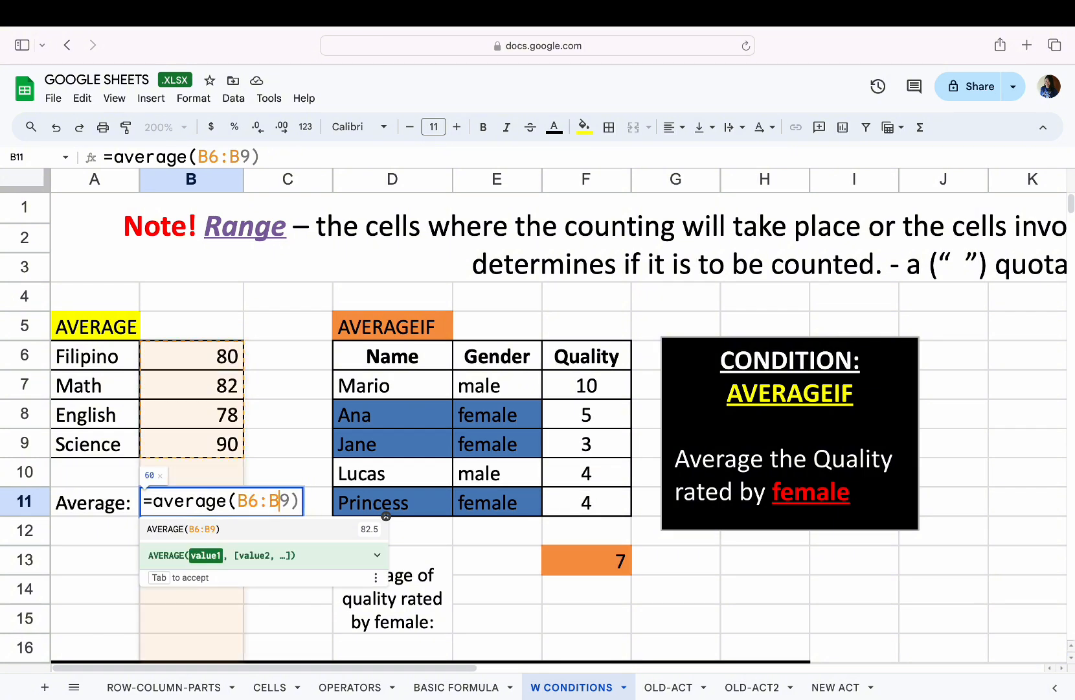
pyautogui.press('Return')
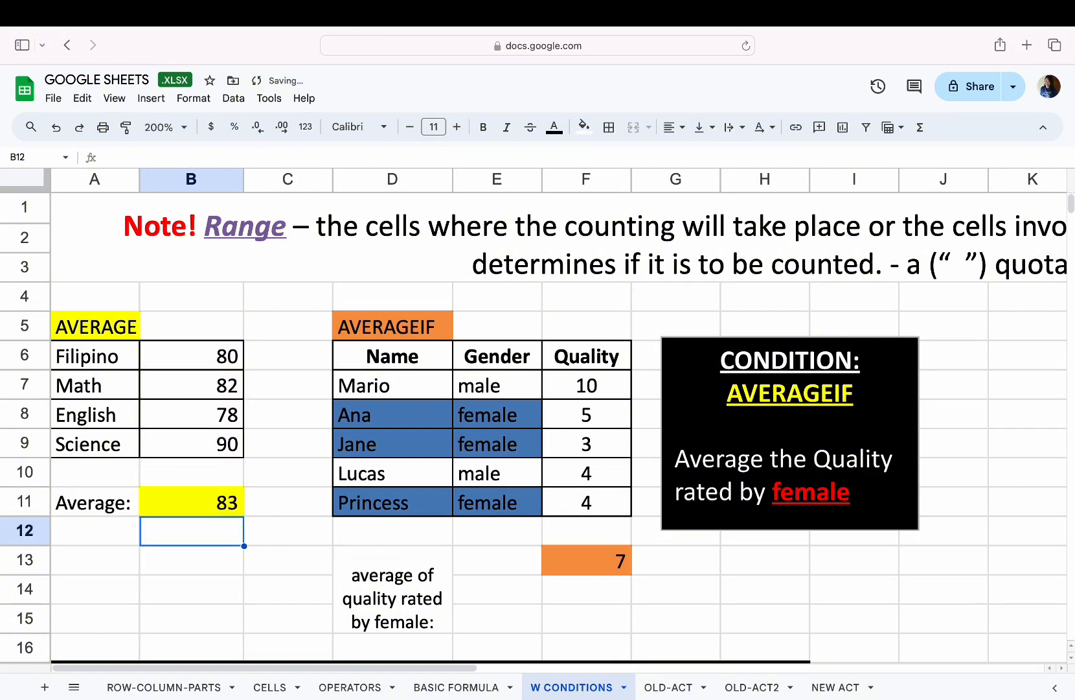
# Step: Display the average in B11 with two decimal places and reduce it back to a whole number
pyautogui.click(199, 502)
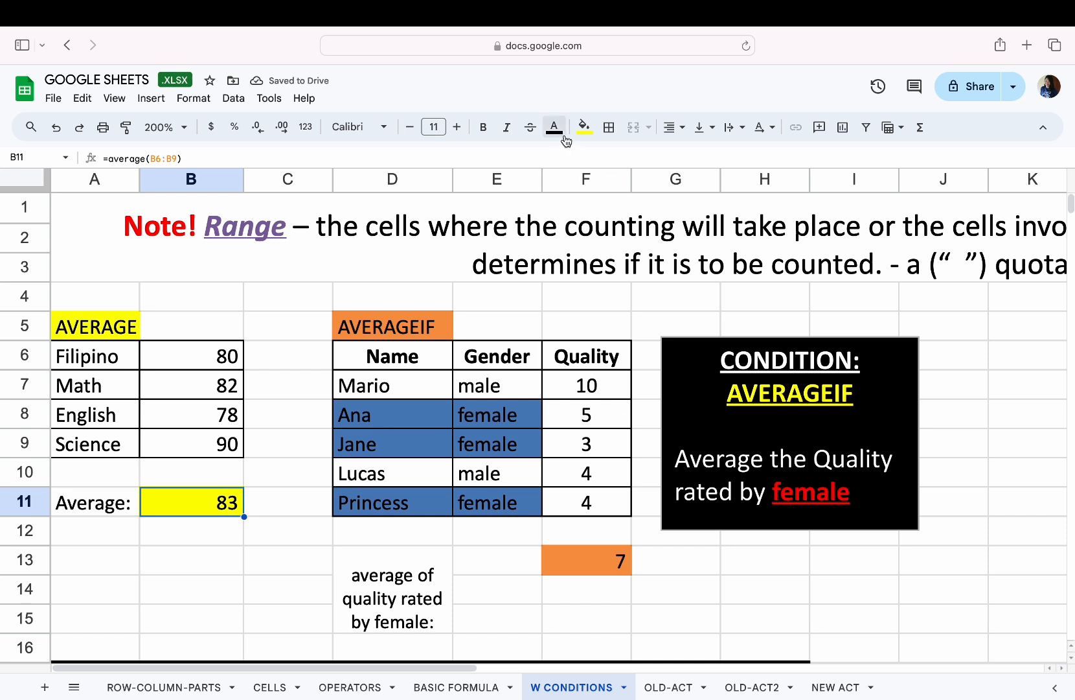
pyautogui.click(283, 129)
pyautogui.click(285, 131)
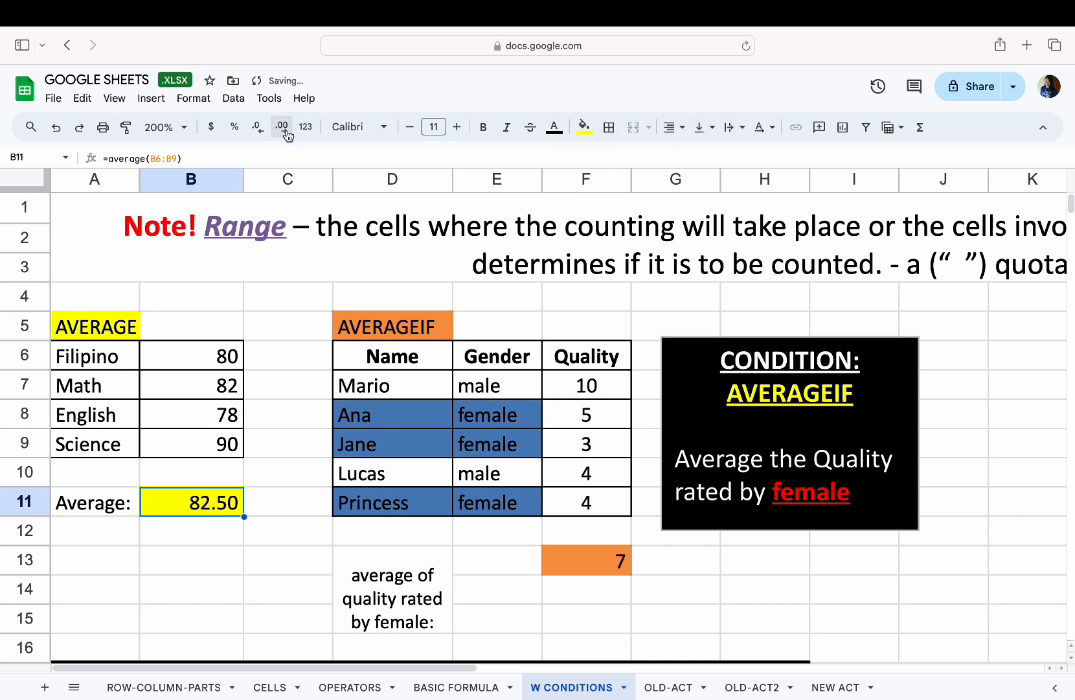
pyautogui.click(260, 129)
pyautogui.click(262, 131)
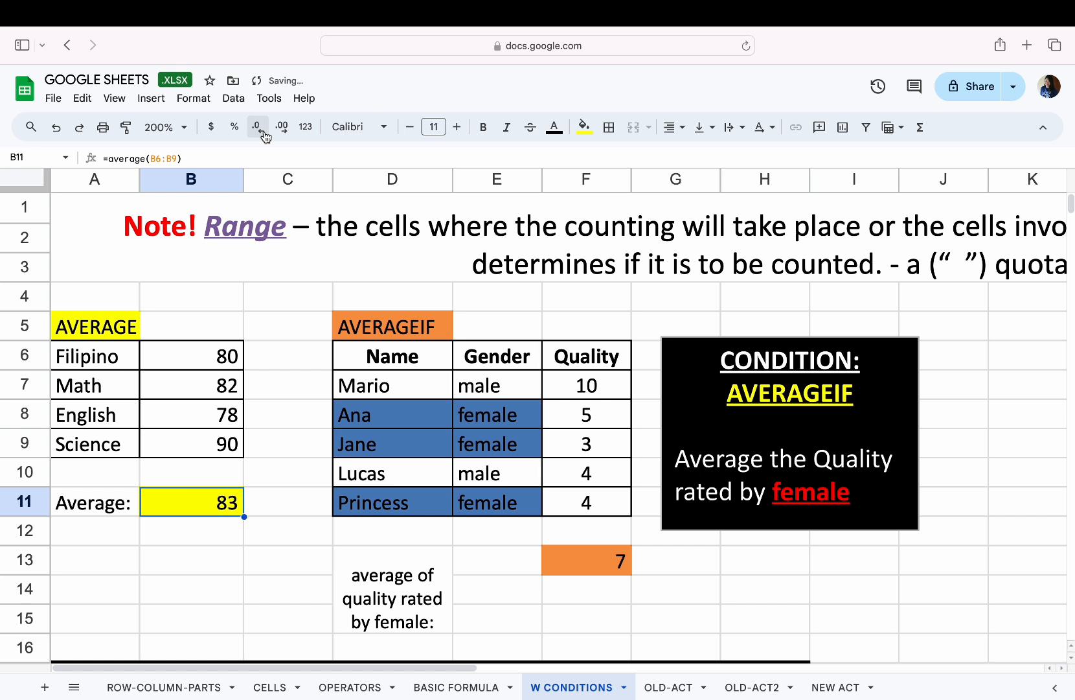
pyautogui.click(295, 383)
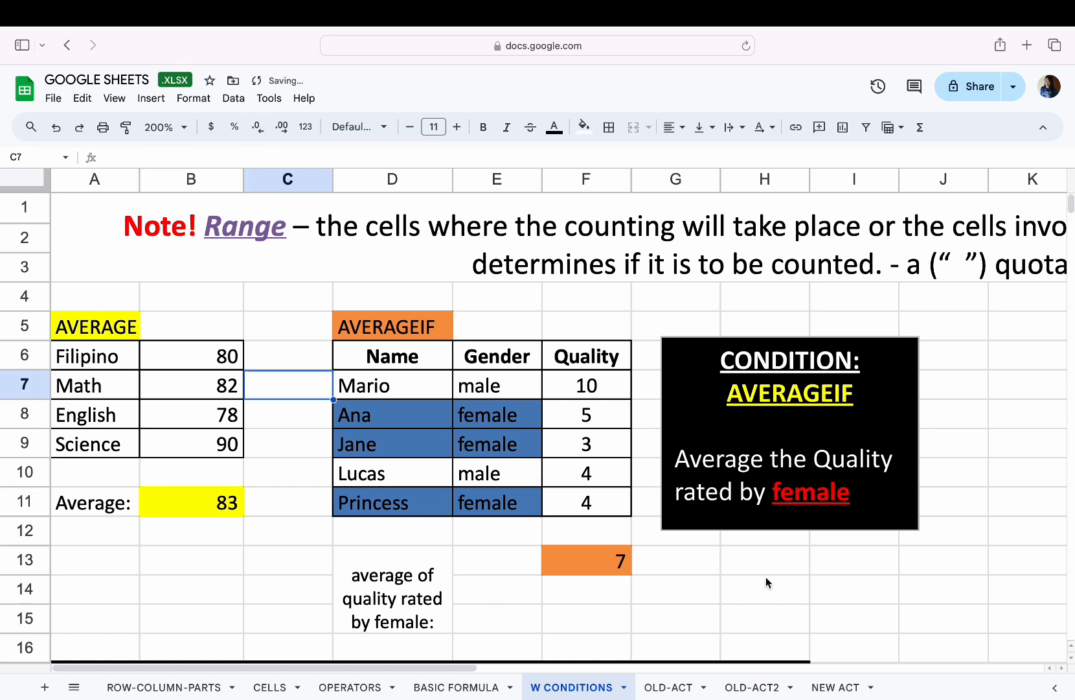
# Step: Examine the AVERAGEIF table with its Name, Gender and Quality columns and the adjacent condition box
pyautogui.moveTo(774, 5)
pyautogui.moveTo(338, 665); pyautogui.dragTo(453, 672)
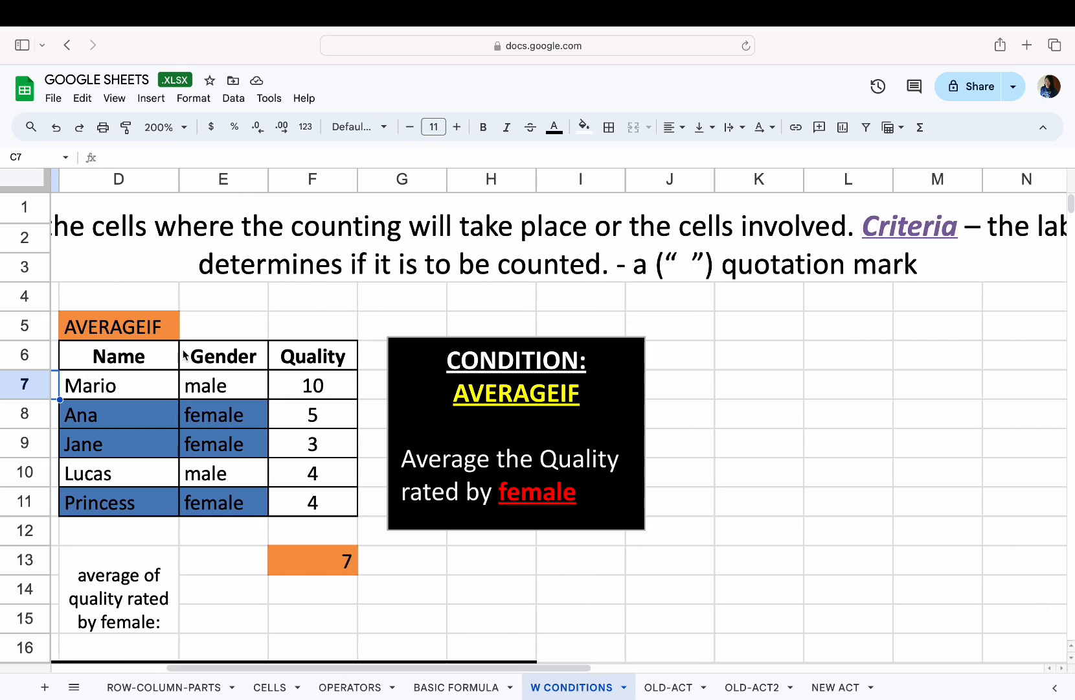
pyautogui.click(173, 330)
pyautogui.click(256, 336)
pyautogui.click(366, 327)
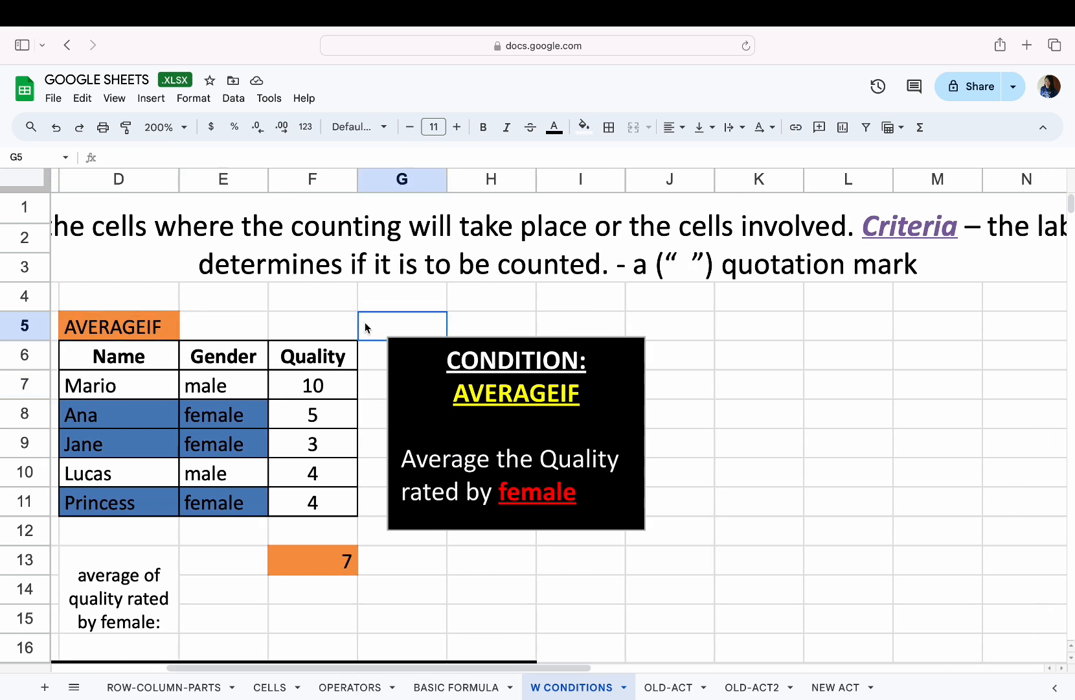
pyautogui.click(759, 444)
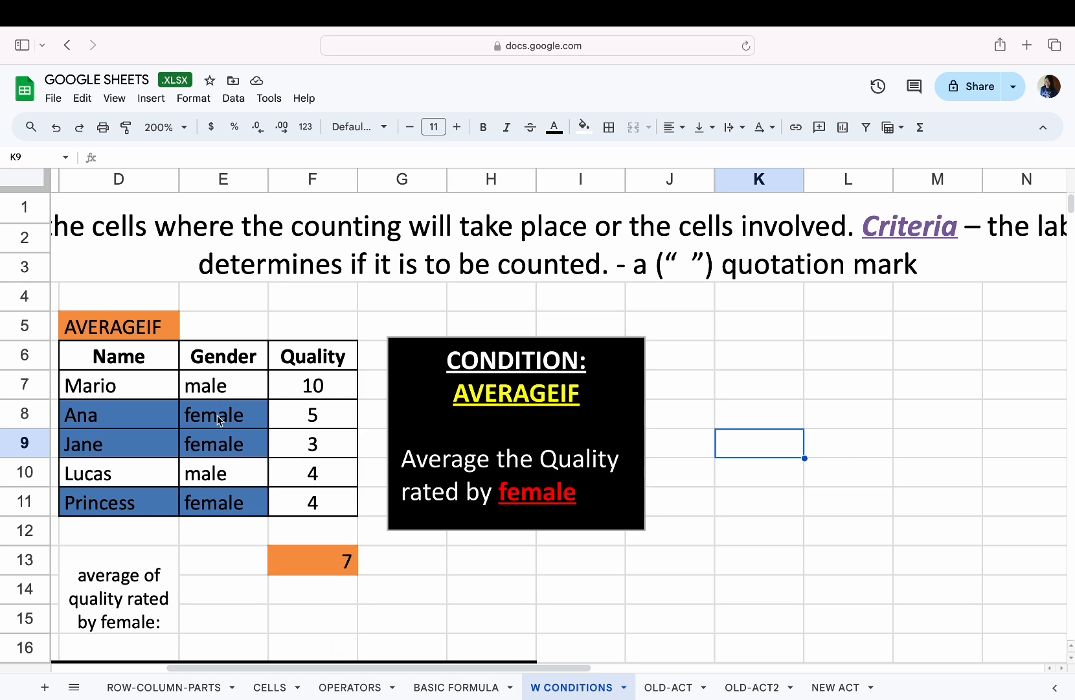
pyautogui.click(612, 412)
pyautogui.click(763, 495)
pyautogui.click(643, 456)
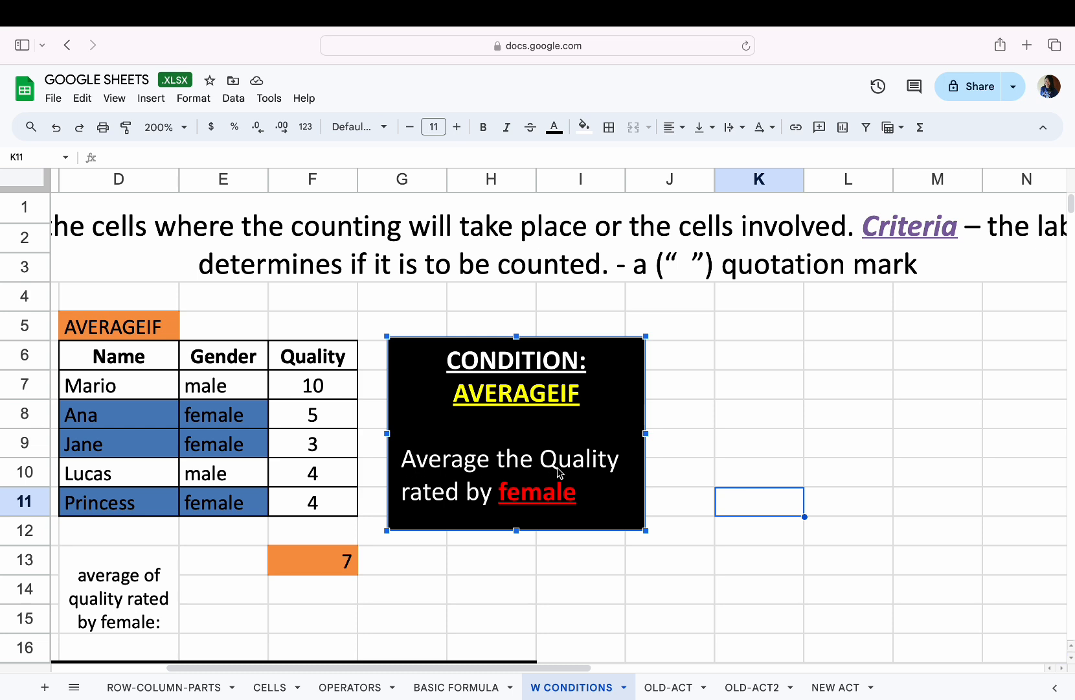
pyautogui.click(535, 612)
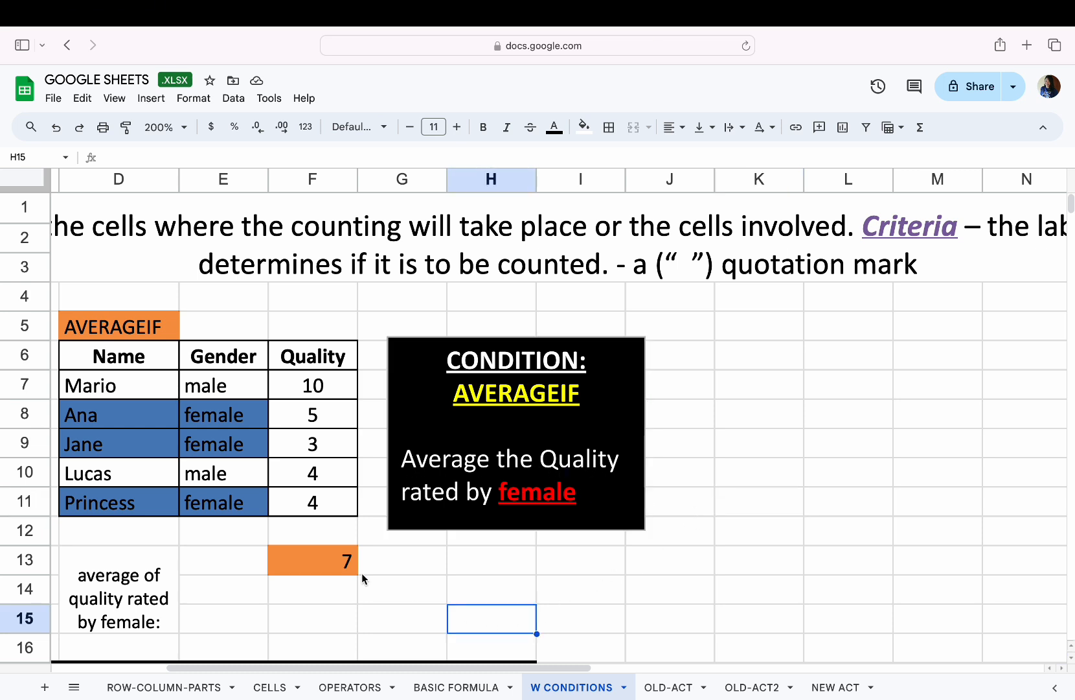
# Step: Change the criterion in the F13 AVERAGEIF formula to "female", giving =AVERAGEIF(E7:E11,"female",F7:F11)
pyautogui.click(320, 550)
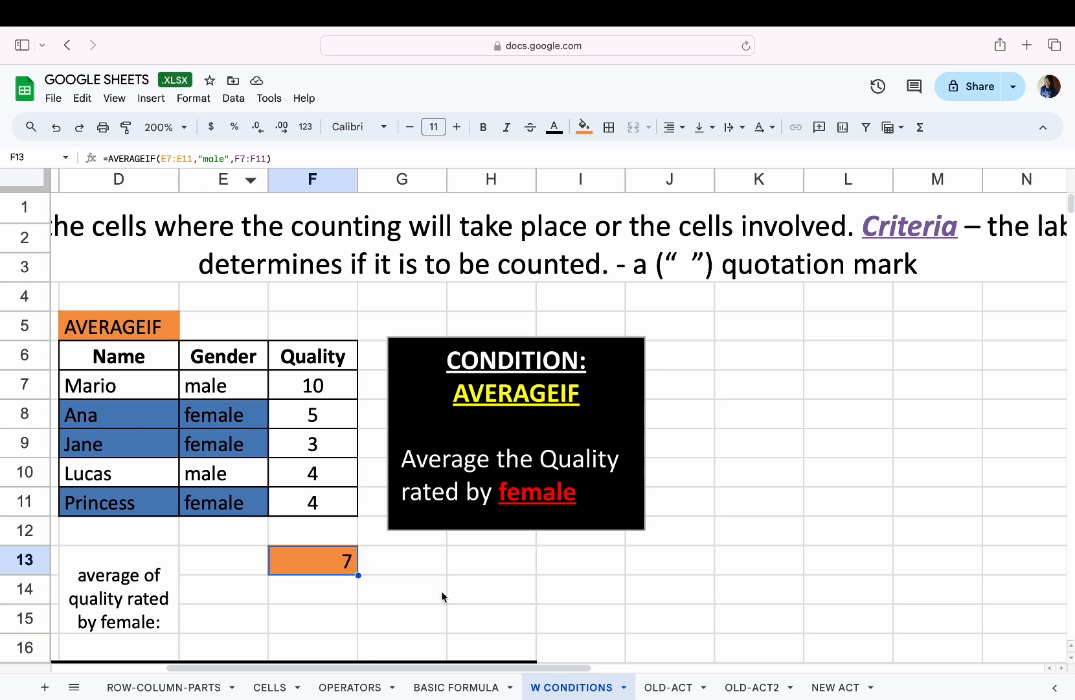
pyautogui.click(412, 569)
pyautogui.click(328, 565)
pyautogui.click(205, 156)
pyautogui.write('FE')
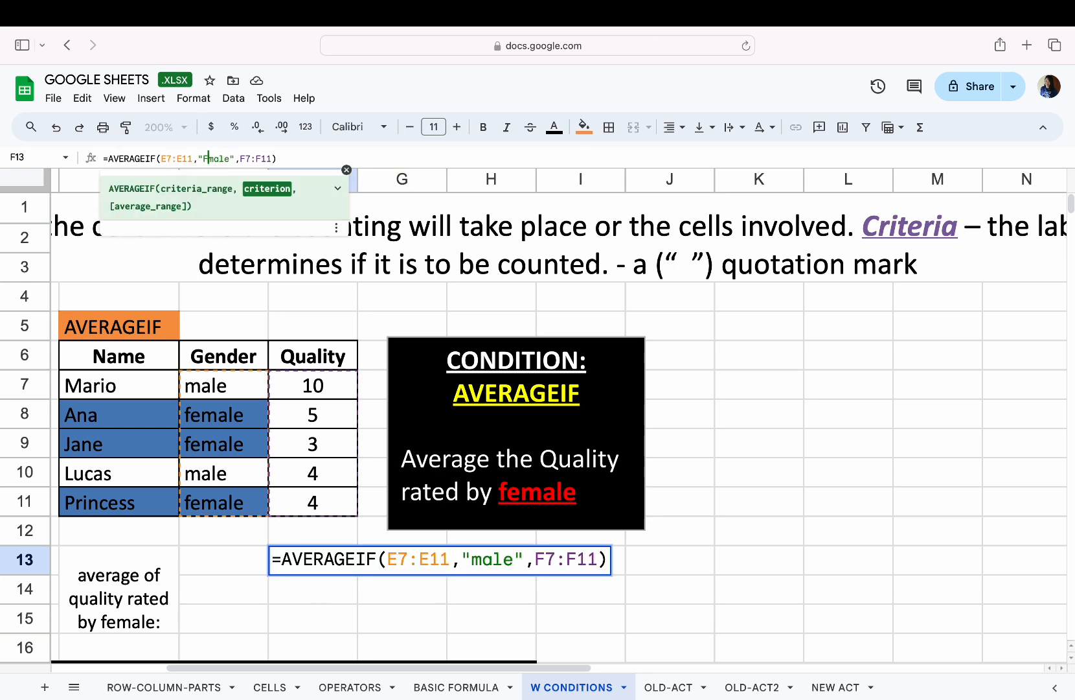
pyautogui.press('BackSpace')
pyautogui.press('BackSpace')
pyautogui.write('fe')
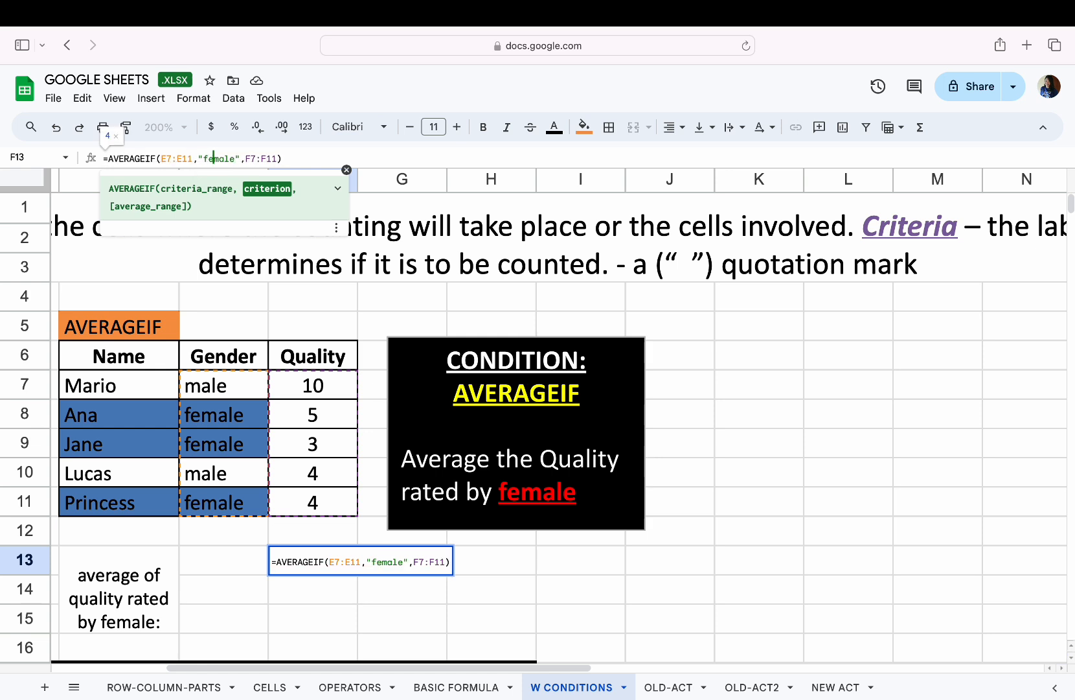
pyautogui.press('Return')
pyautogui.click(372, 576)
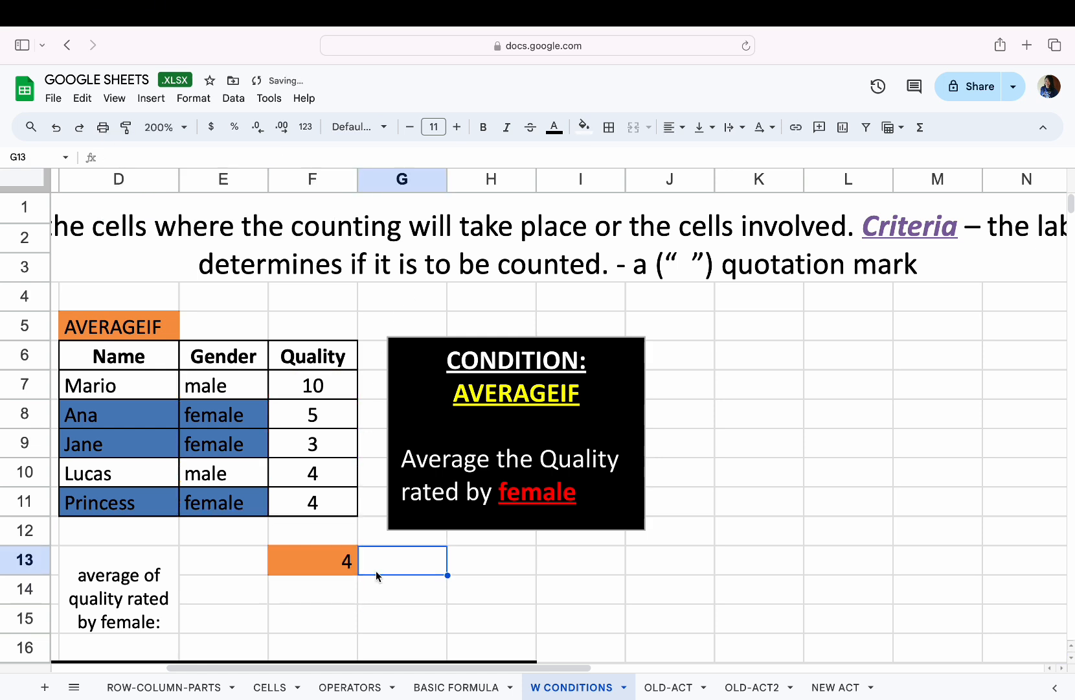
pyautogui.click(587, 586)
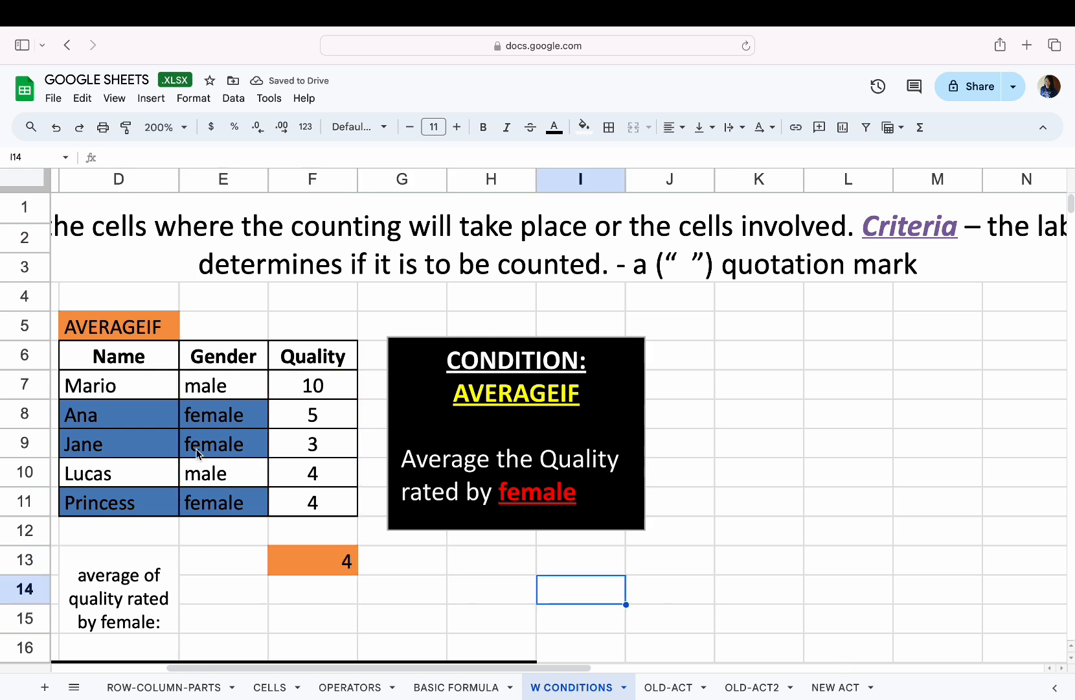
# Step: Replace the blue fill in the Name and Gender cells D8:E11 with white
pyautogui.click(137, 420)
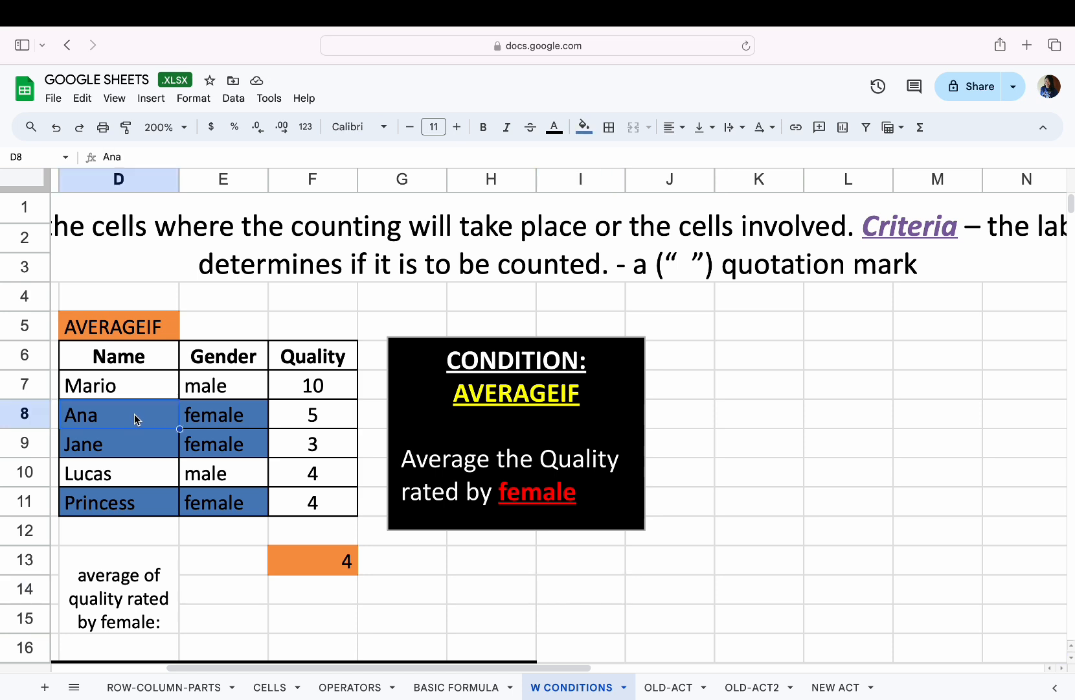
pyautogui.moveTo(137, 419); pyautogui.dragTo(208, 499)
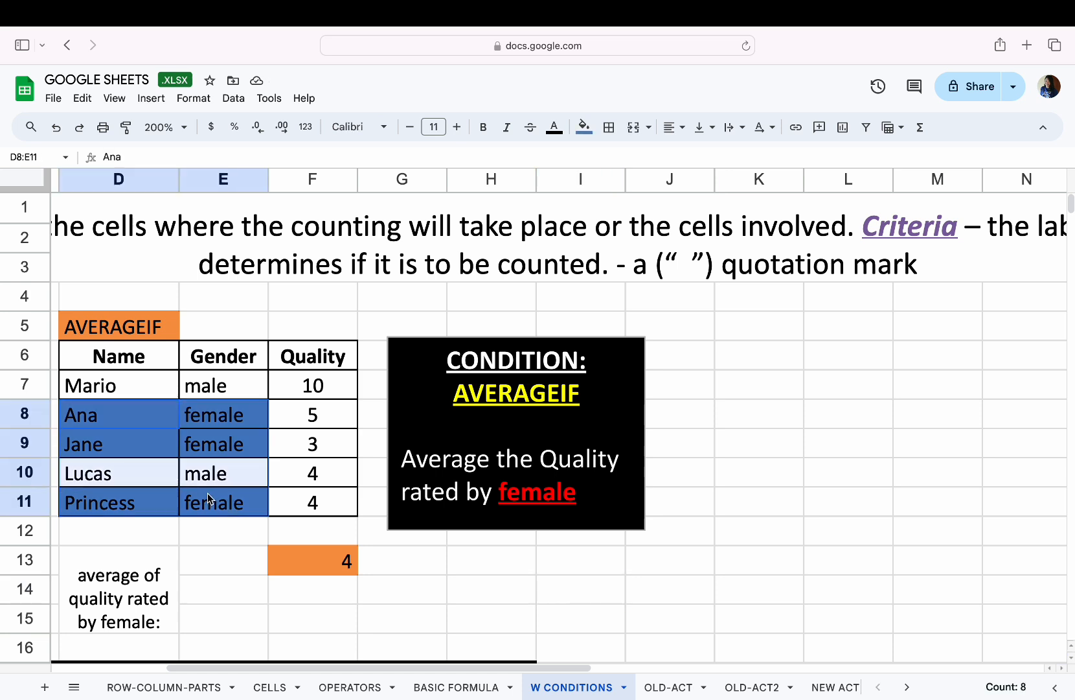
pyautogui.click(583, 127)
pyautogui.click(608, 326)
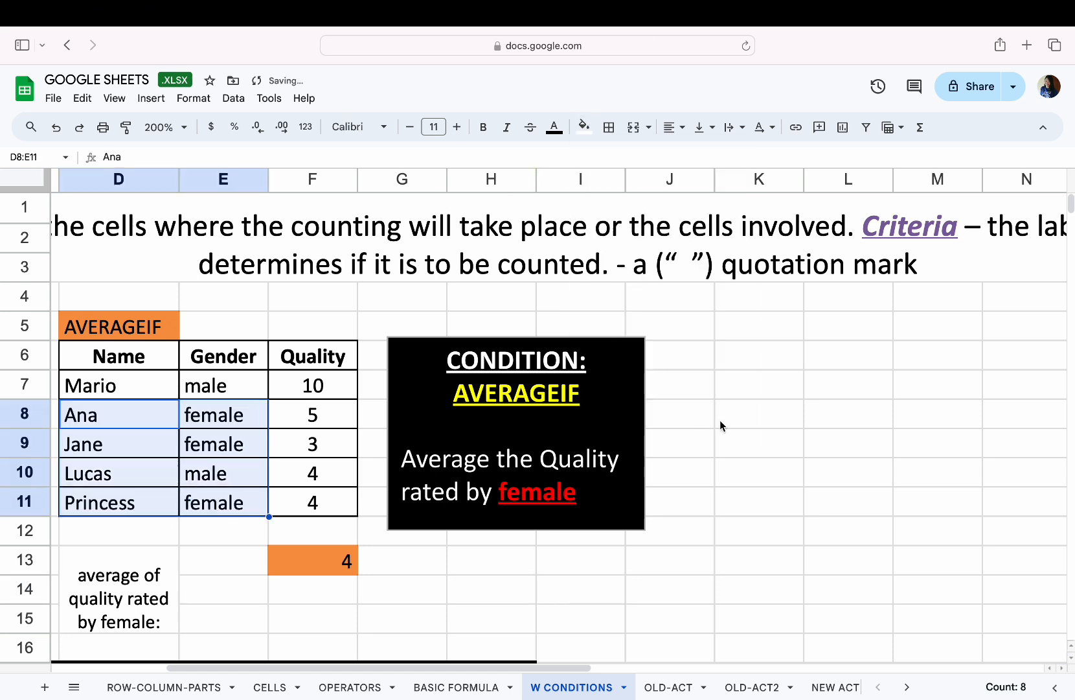
pyautogui.click(720, 422)
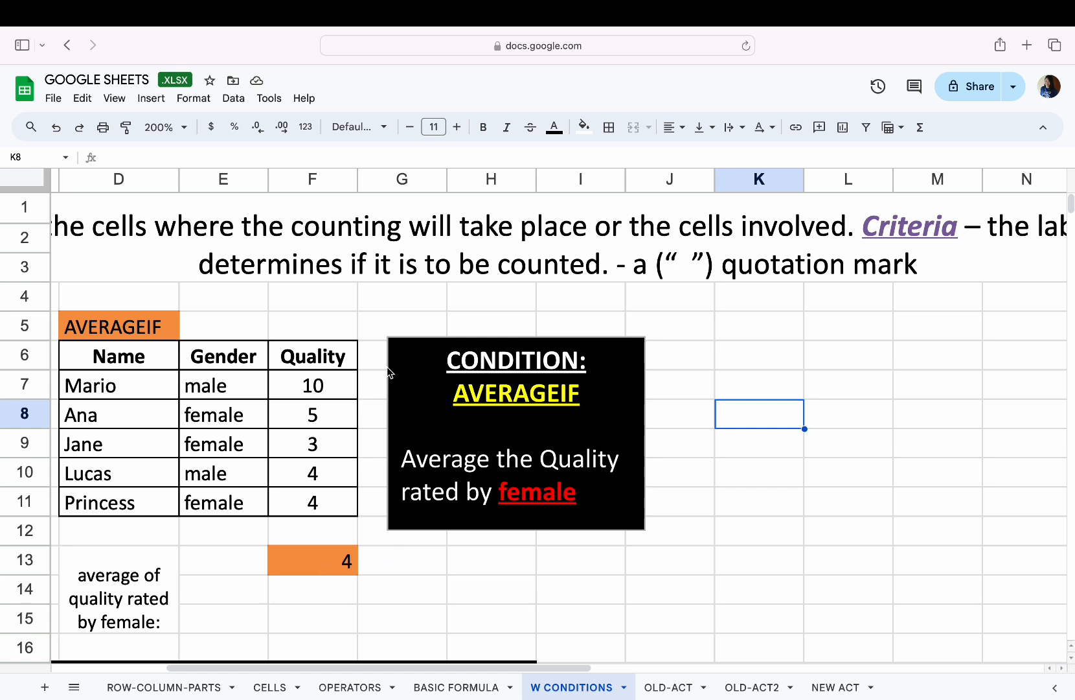
# Step: Fill the first female row of the AVERAGEIF table, D8:F8, with light yellow
pyautogui.moveTo(113, 415); pyautogui.dragTo(283, 417)
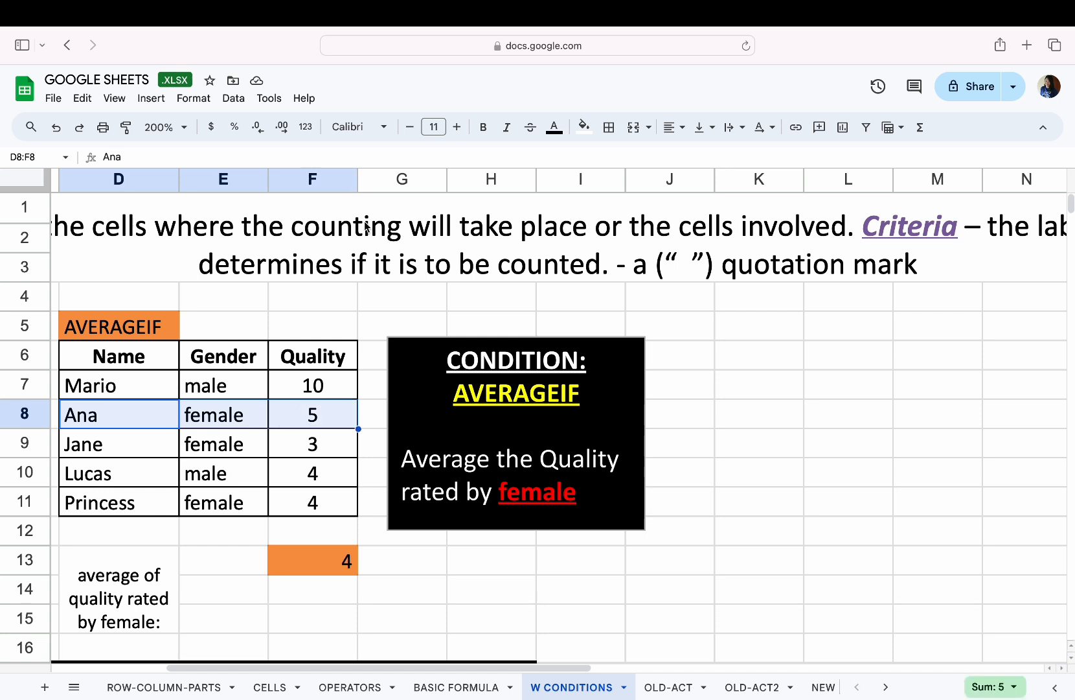
pyautogui.click(584, 127)
pyautogui.click(639, 230)
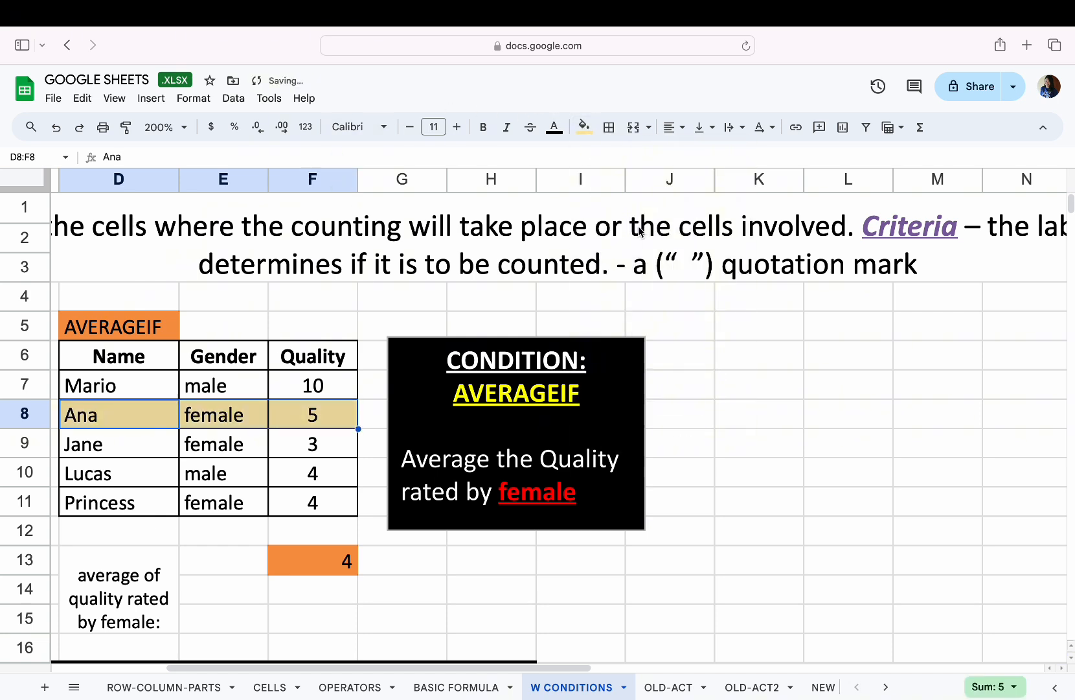
# Step: Fill the other two female rows, D9:F9 and D11:F11, with the palest yellow shade
pyautogui.moveTo(166, 455); pyautogui.dragTo(302, 443)
pyautogui.click(584, 127)
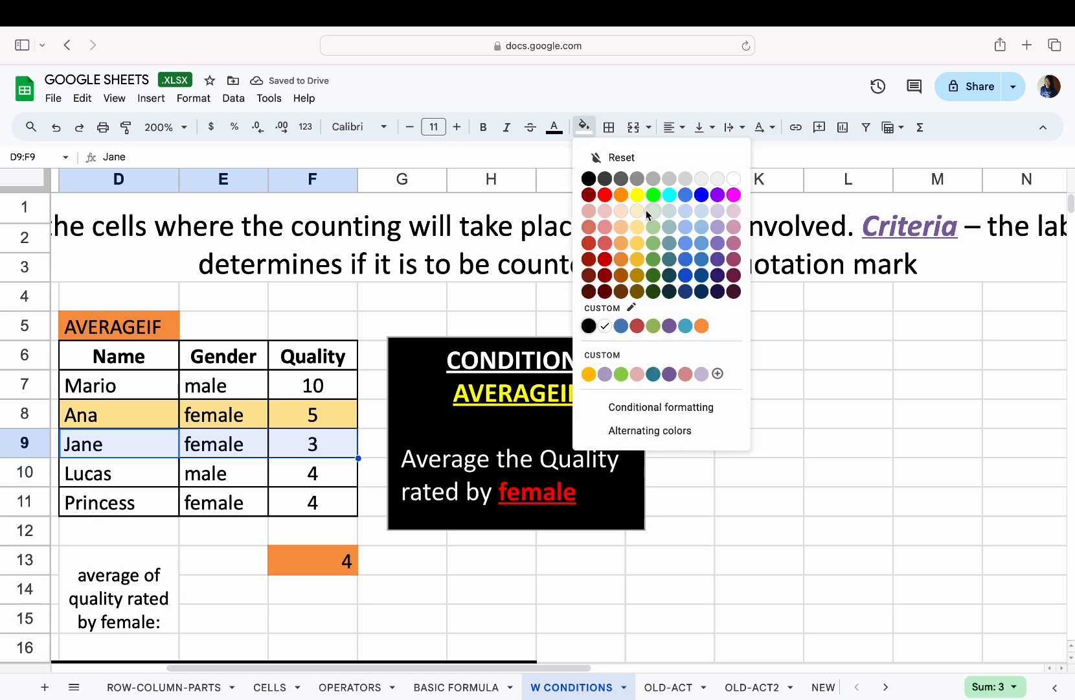
pyautogui.click(640, 213)
pyautogui.moveTo(130, 491); pyautogui.dragTo(302, 495)
pyautogui.click(585, 126)
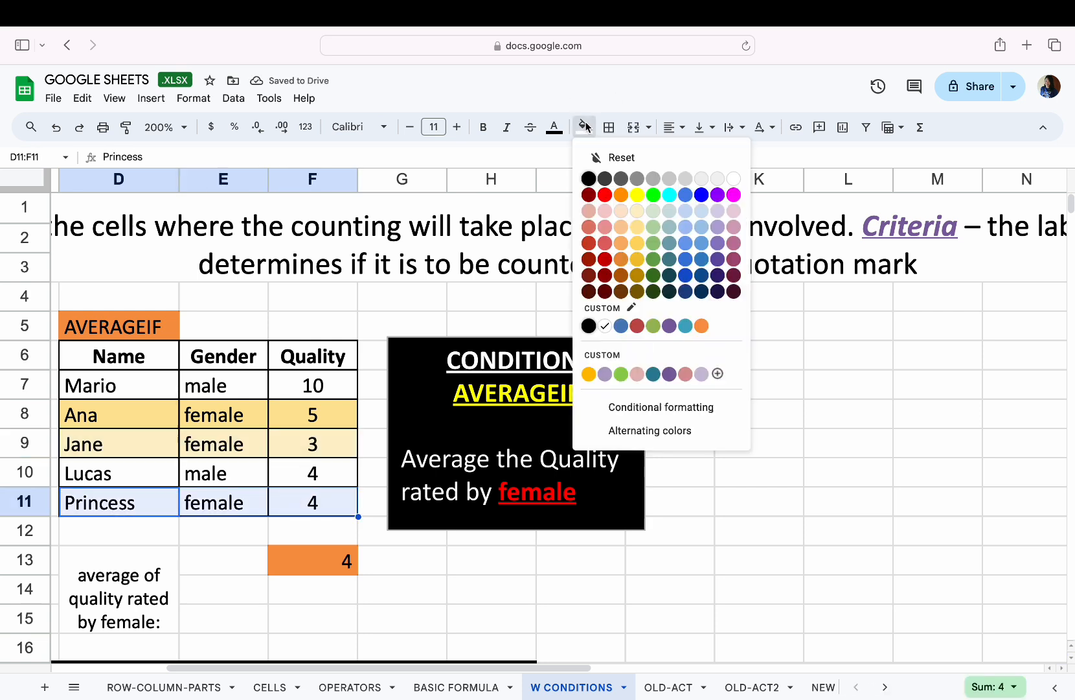
pyautogui.click(644, 215)
pyautogui.click(786, 392)
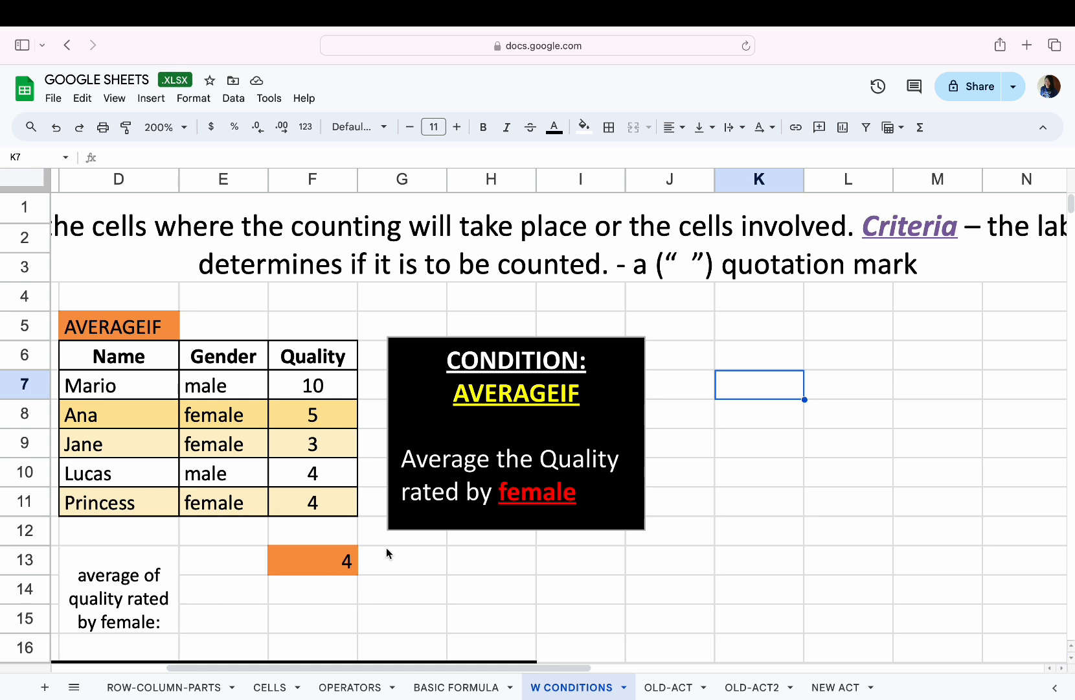
# Step: Change the criterion in the F13 AVERAGEIF formula to "male", giving =AVERAGEIF(E7:E11,"male",F7:F11), and review the finished formula
pyautogui.doubleClick(351, 556)
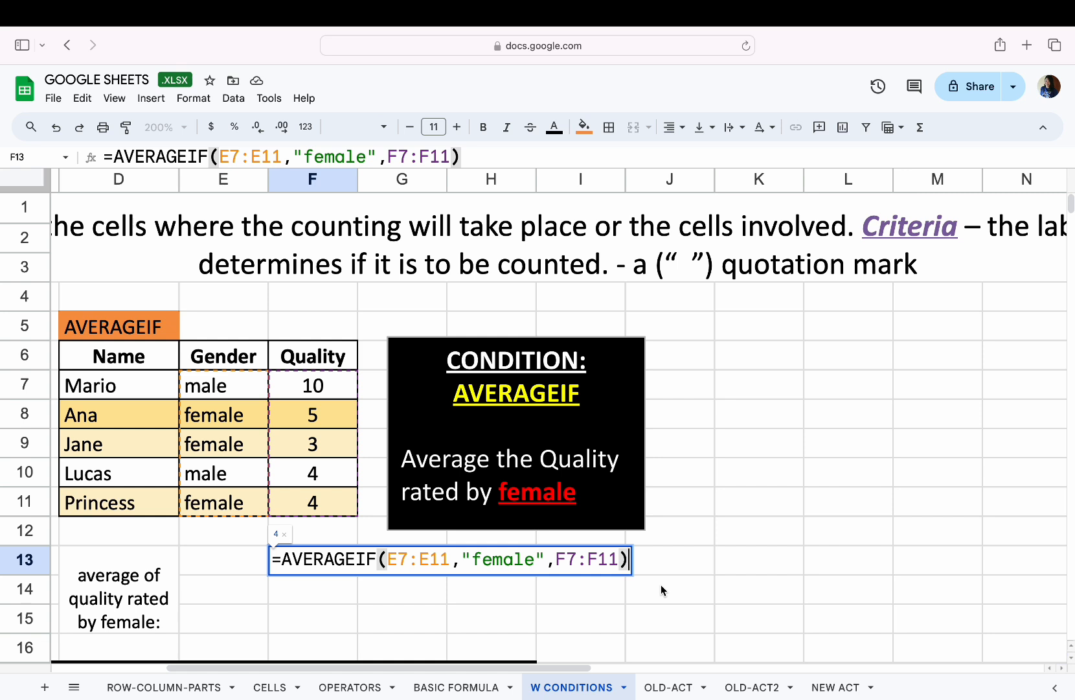
pyautogui.press('Return')
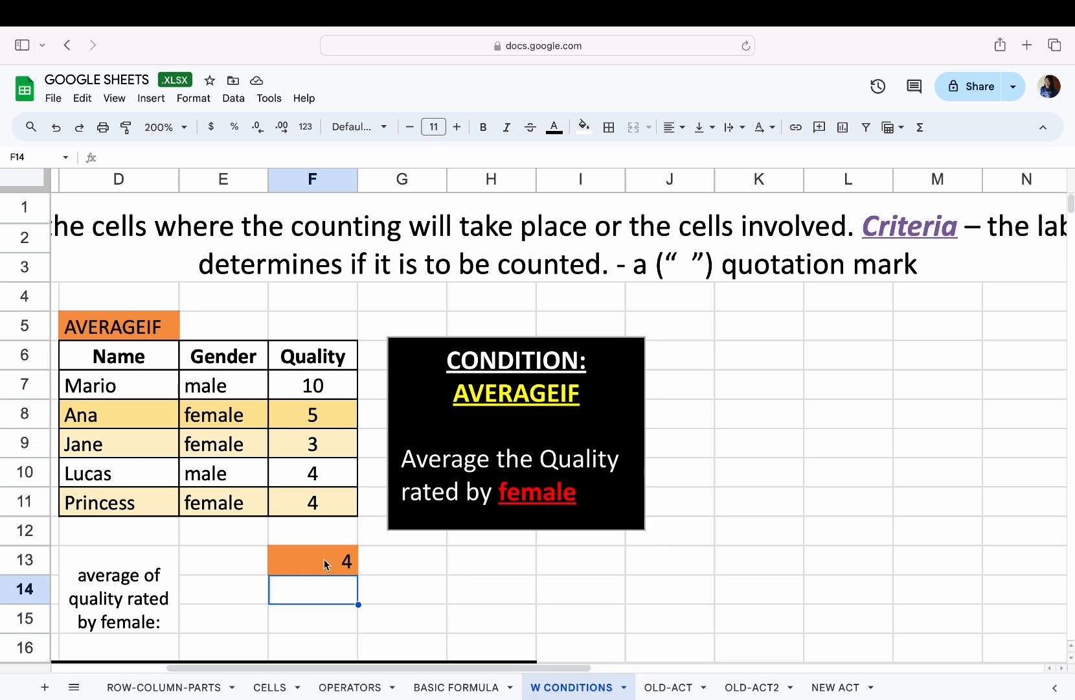
pyautogui.doubleClick(328, 564)
pyautogui.click(490, 559)
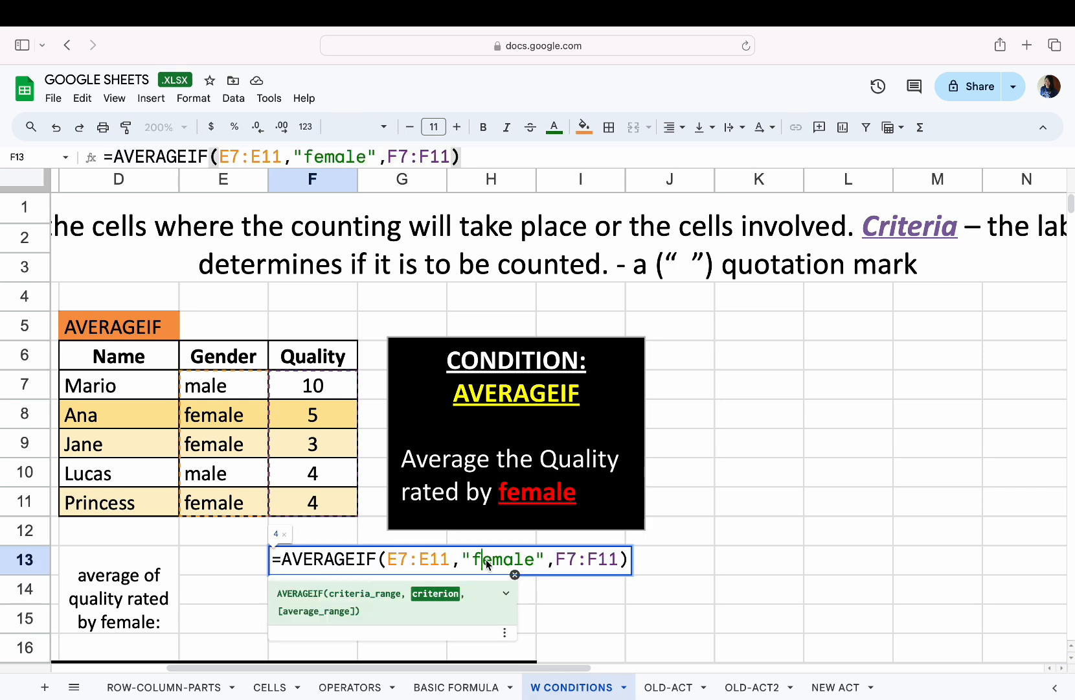
pyautogui.moveTo(639, 666)
pyautogui.press('BackSpace')
pyautogui.press('BackSpace')
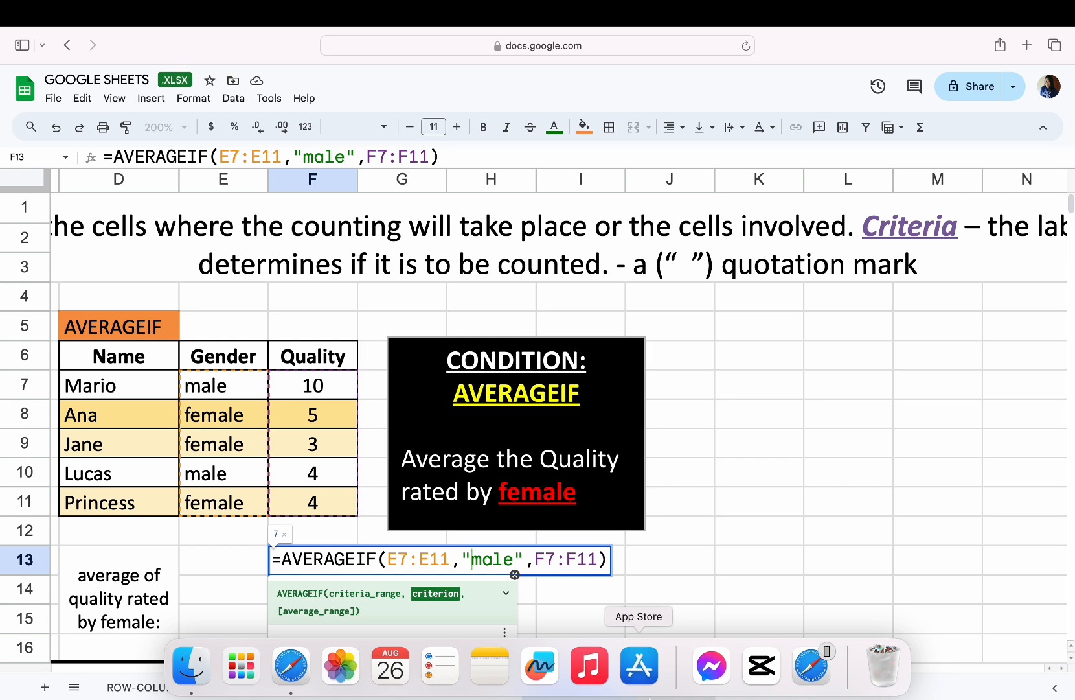
pyautogui.press('Return')
pyautogui.press('Up')
pyautogui.press('Down')
pyautogui.press('Up')
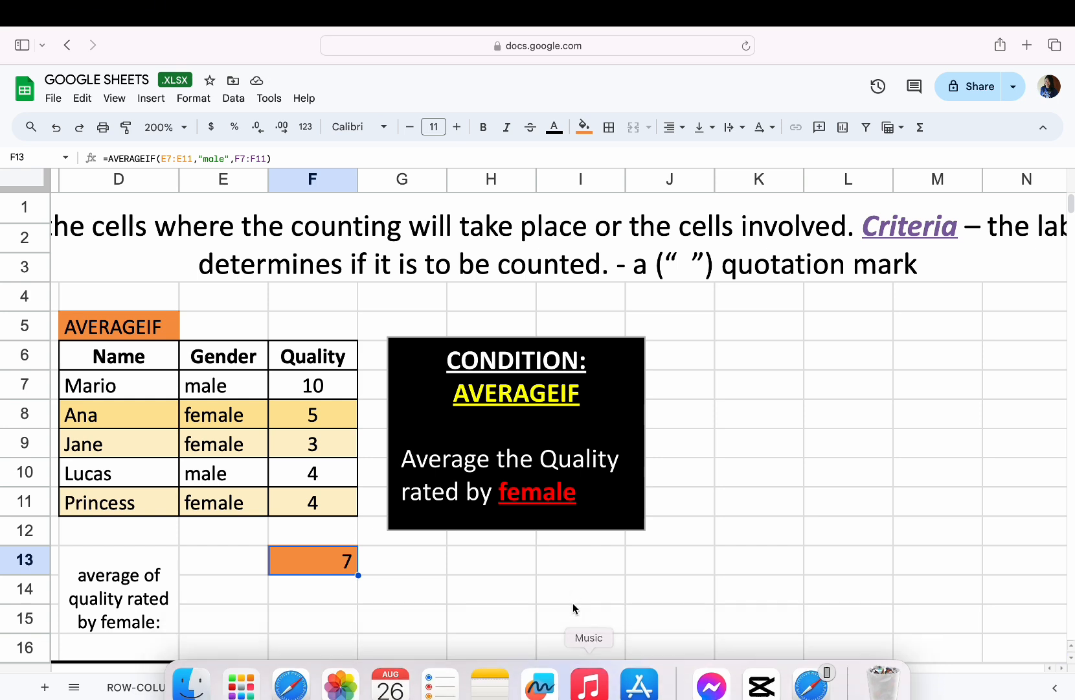
pyautogui.doubleClick(320, 561)
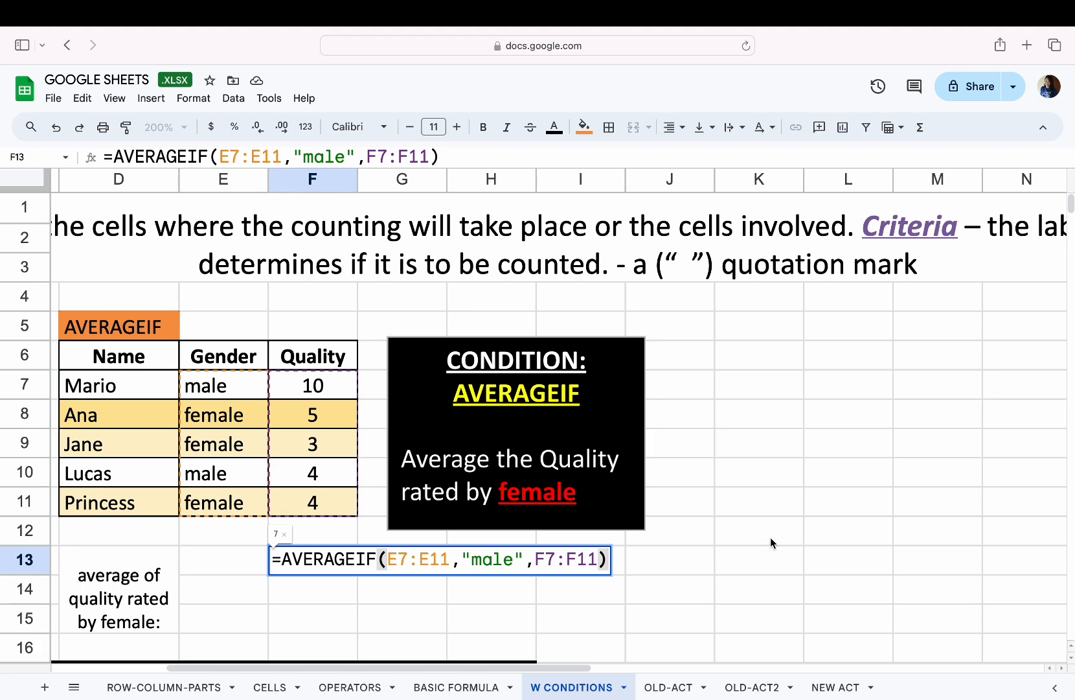
pyautogui.press('Escape')
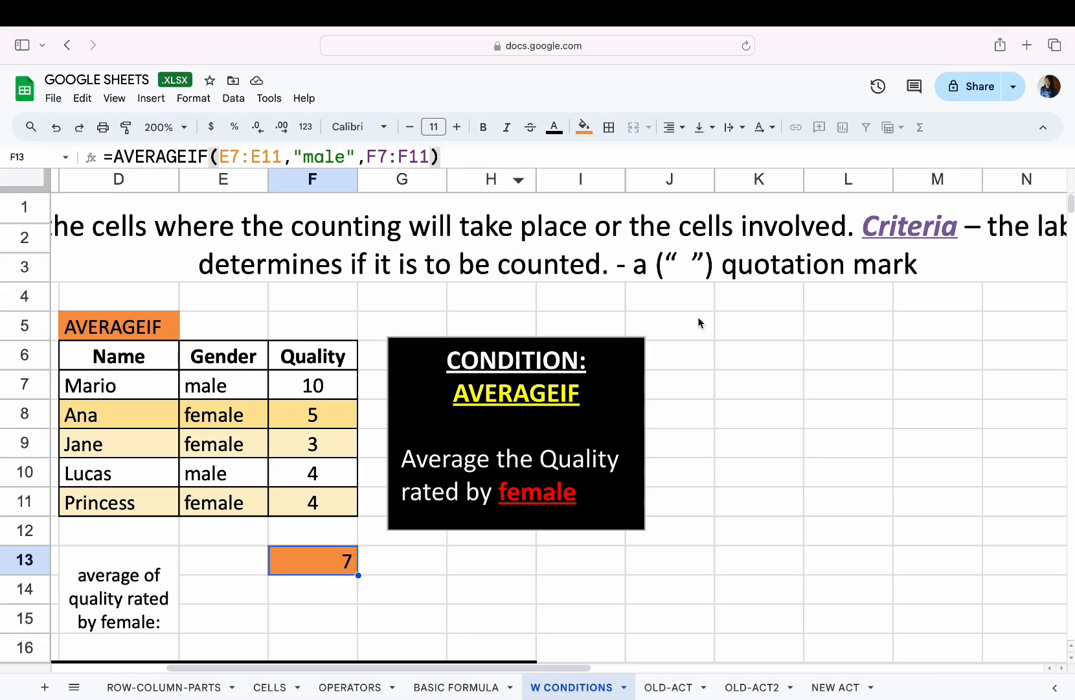
pyautogui.click(715, 348)
# Step: Examine the COUNT formula in B25 and the A19:A23 numbers it covers in the COUNT/COUNTIF section
pyautogui.scroll(-15, 543, 416)
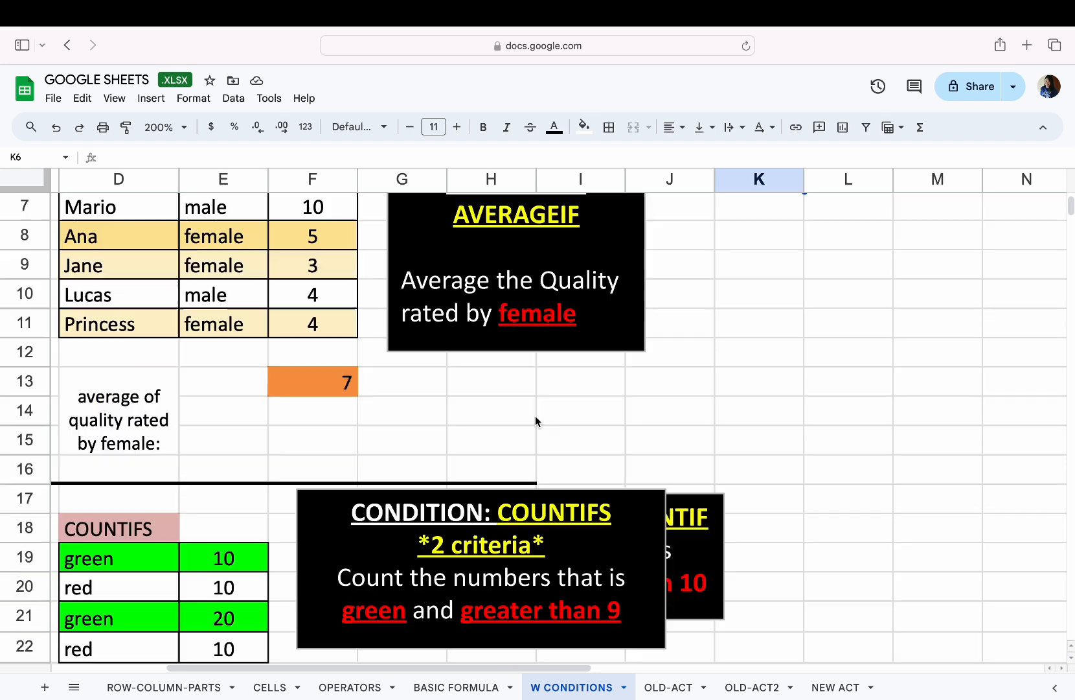
pyautogui.scroll(15, 543, 416)
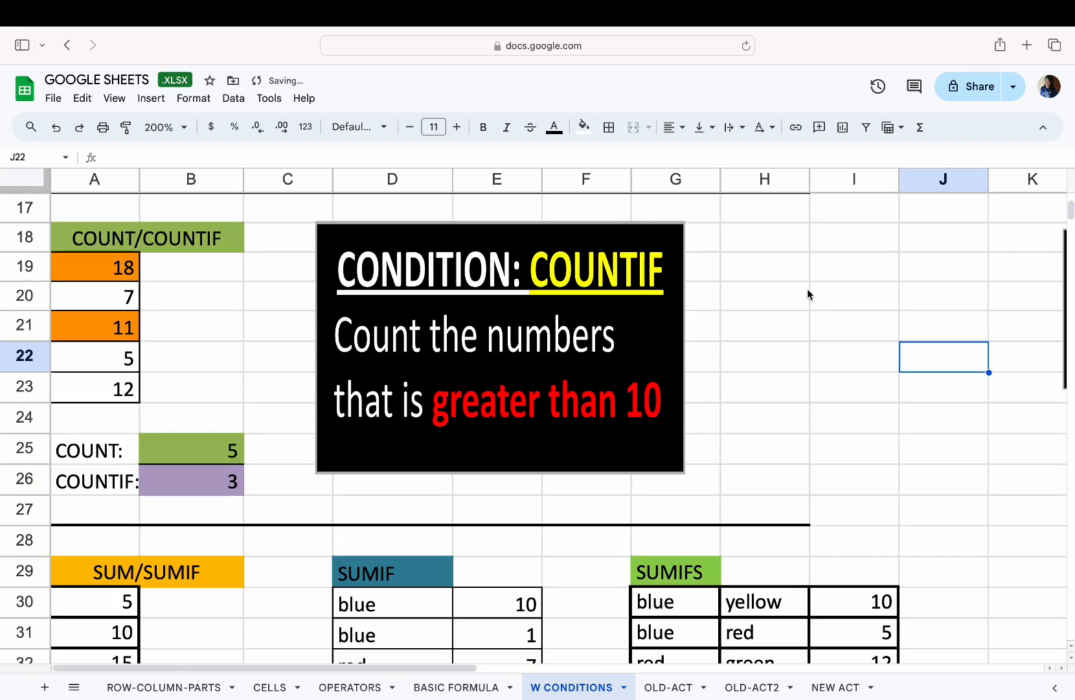
pyautogui.click(219, 467)
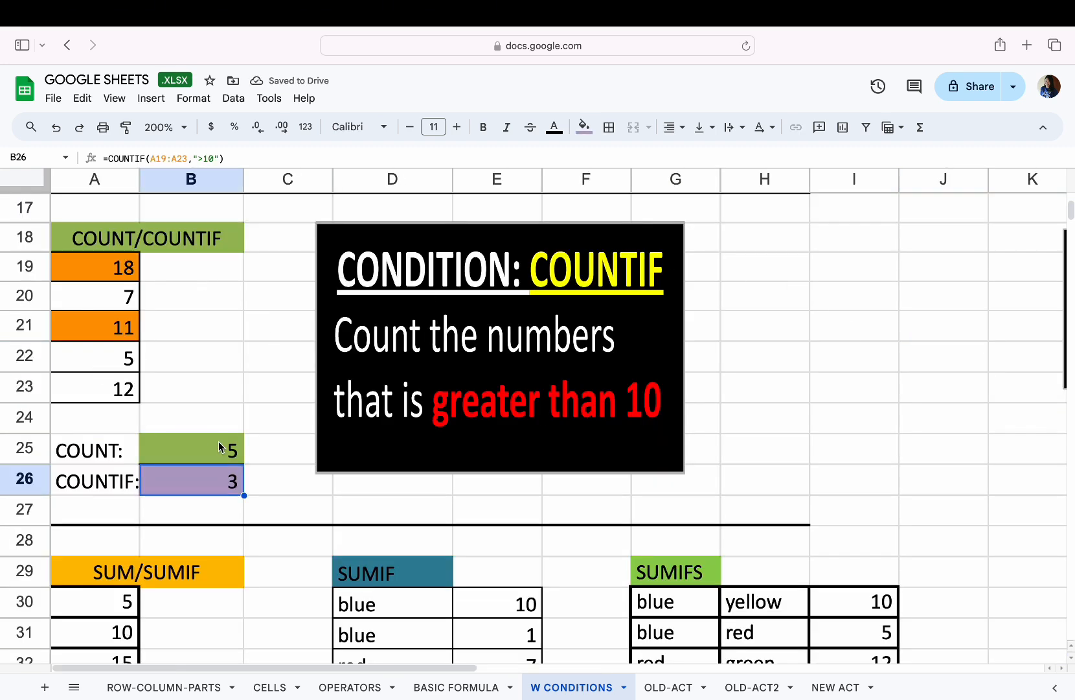
pyautogui.click(219, 442)
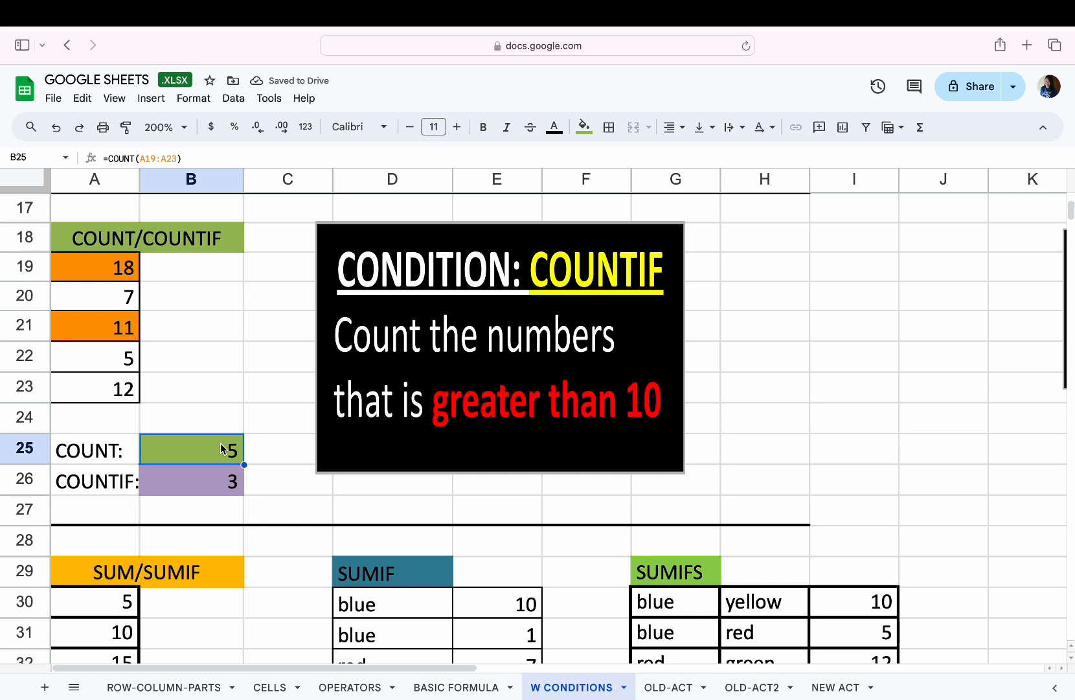
pyautogui.doubleClick(221, 446)
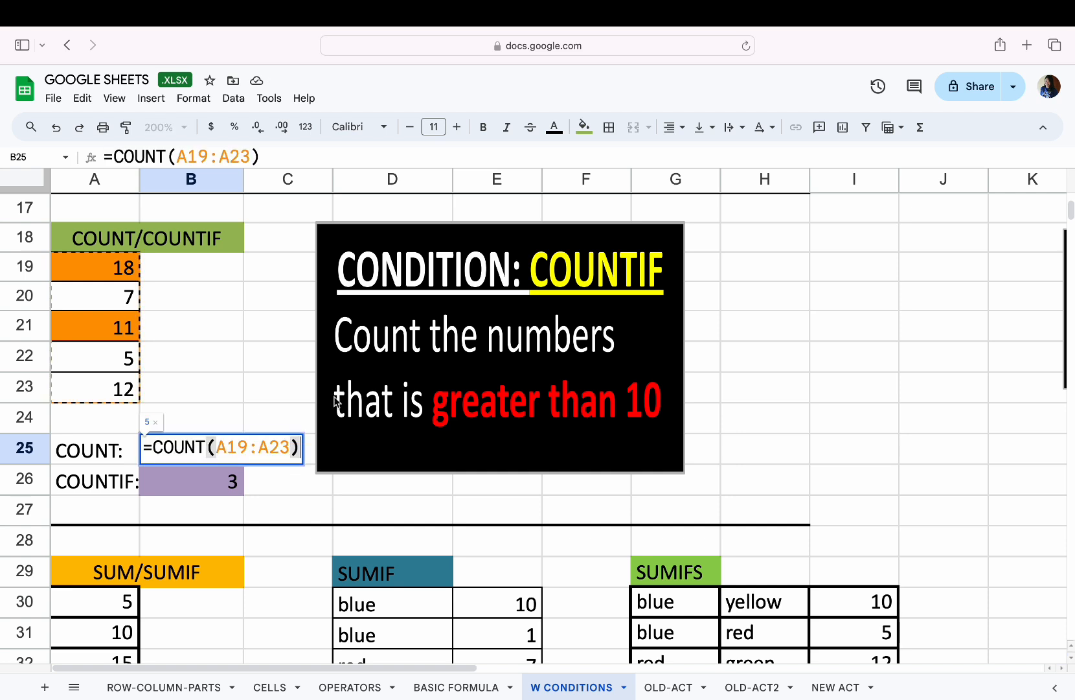
pyautogui.click(253, 358)
pyautogui.click(221, 451)
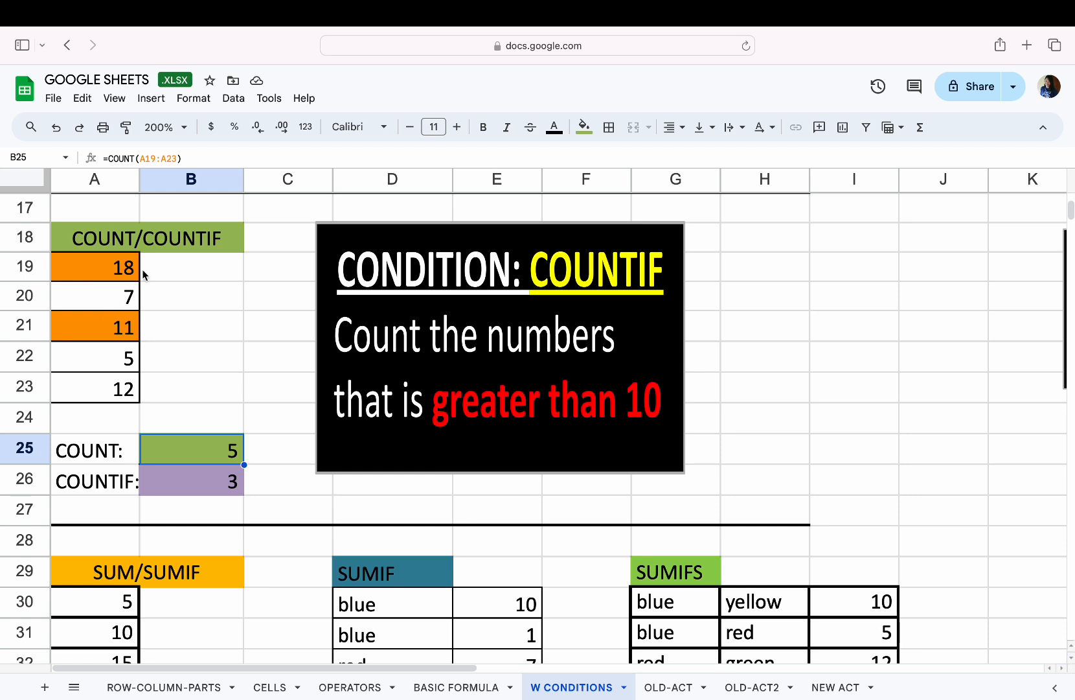
pyautogui.moveTo(123, 271); pyautogui.dragTo(109, 387)
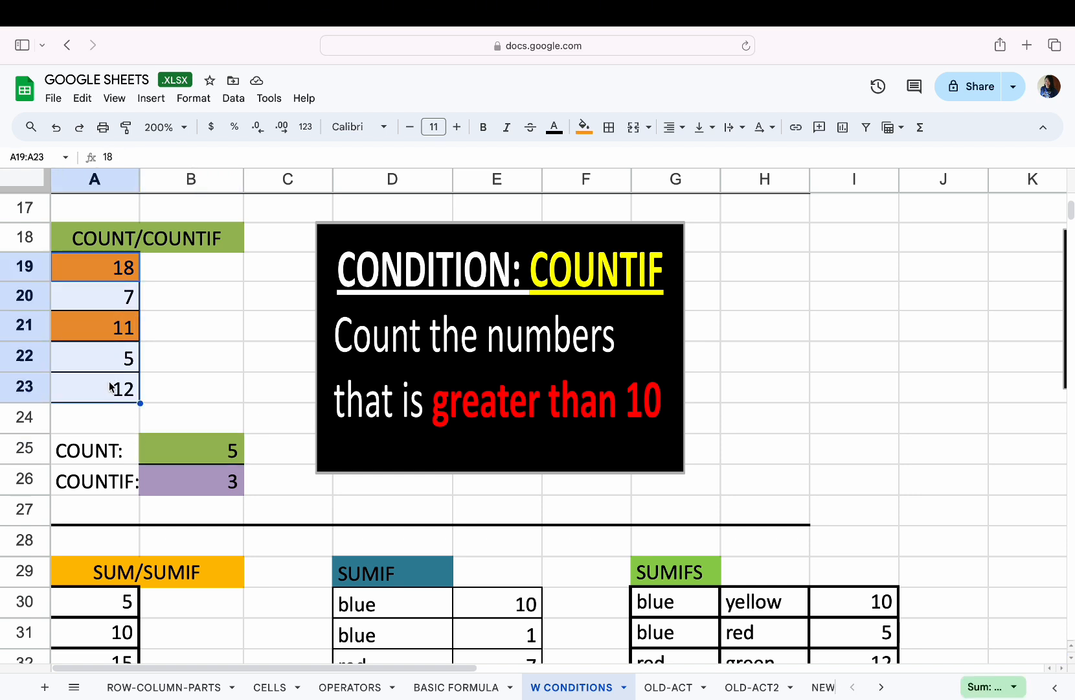
# Step: Replace the orange fill in A19:A21 of the COUNT/COUNTIF list with white
pyautogui.moveTo(120, 259); pyautogui.dragTo(120, 327)
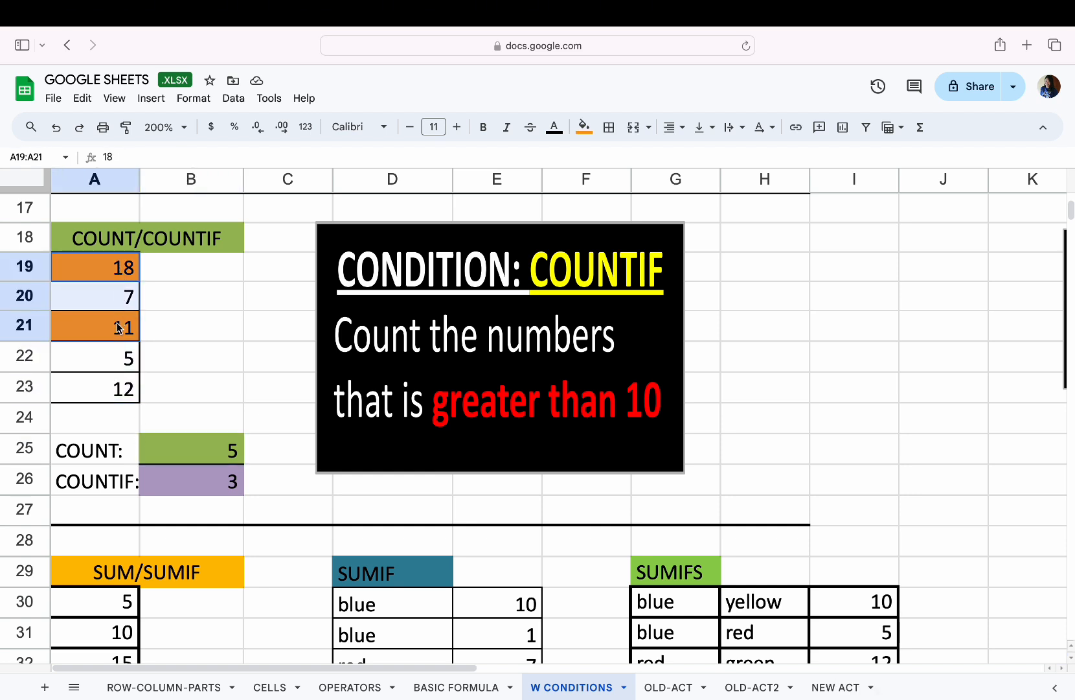
pyautogui.click(585, 126)
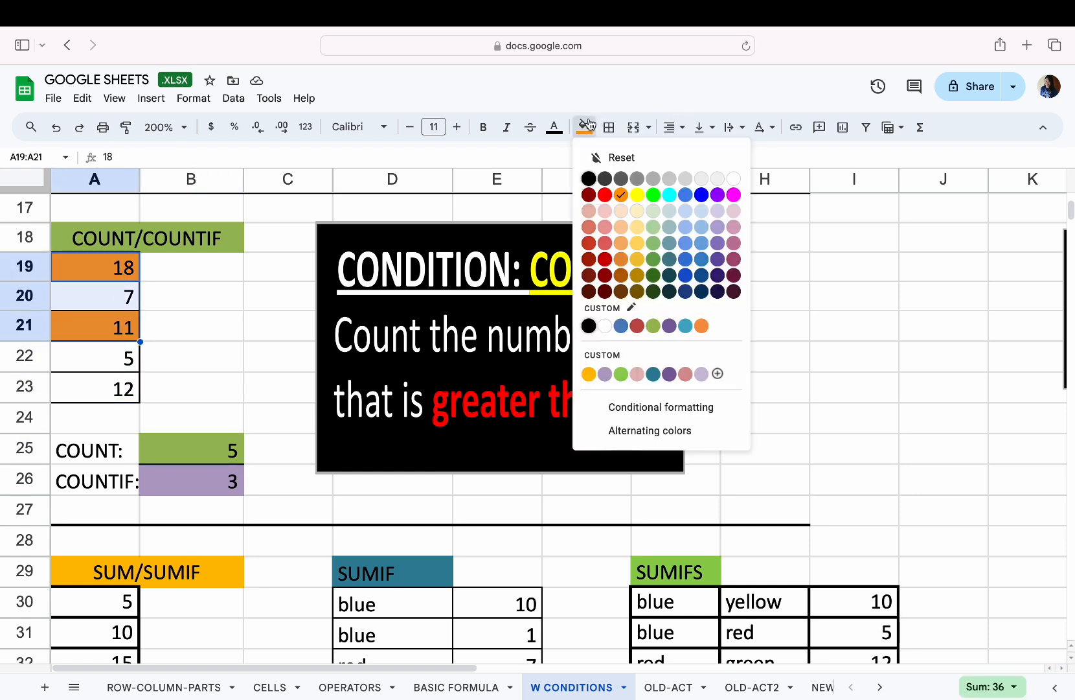
pyautogui.click(734, 182)
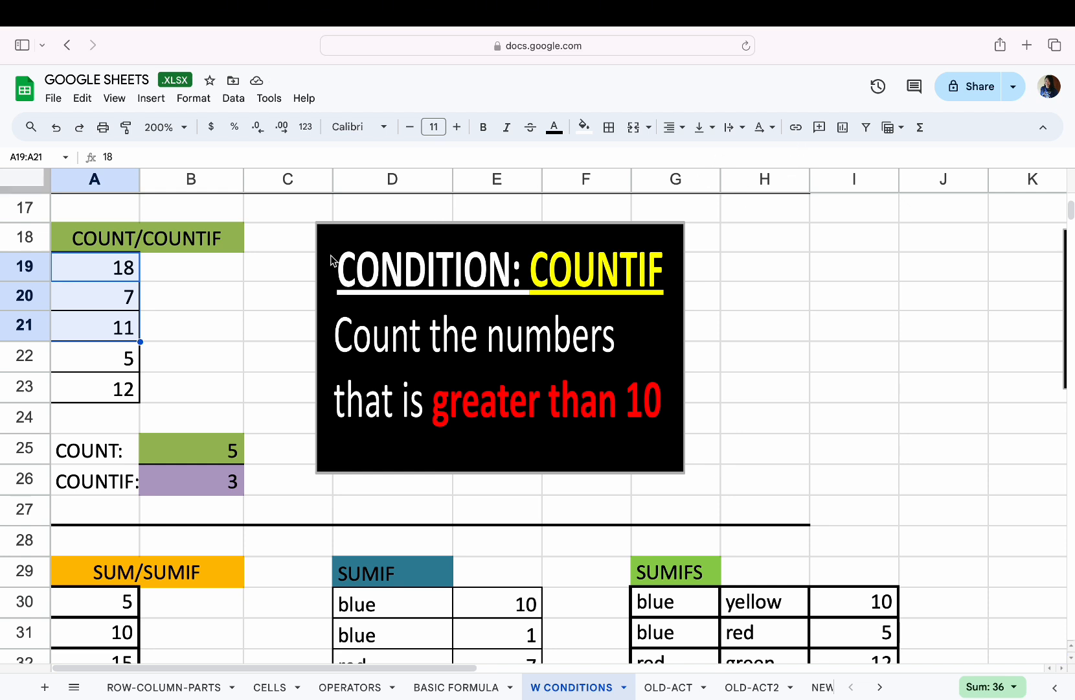
pyautogui.click(191, 329)
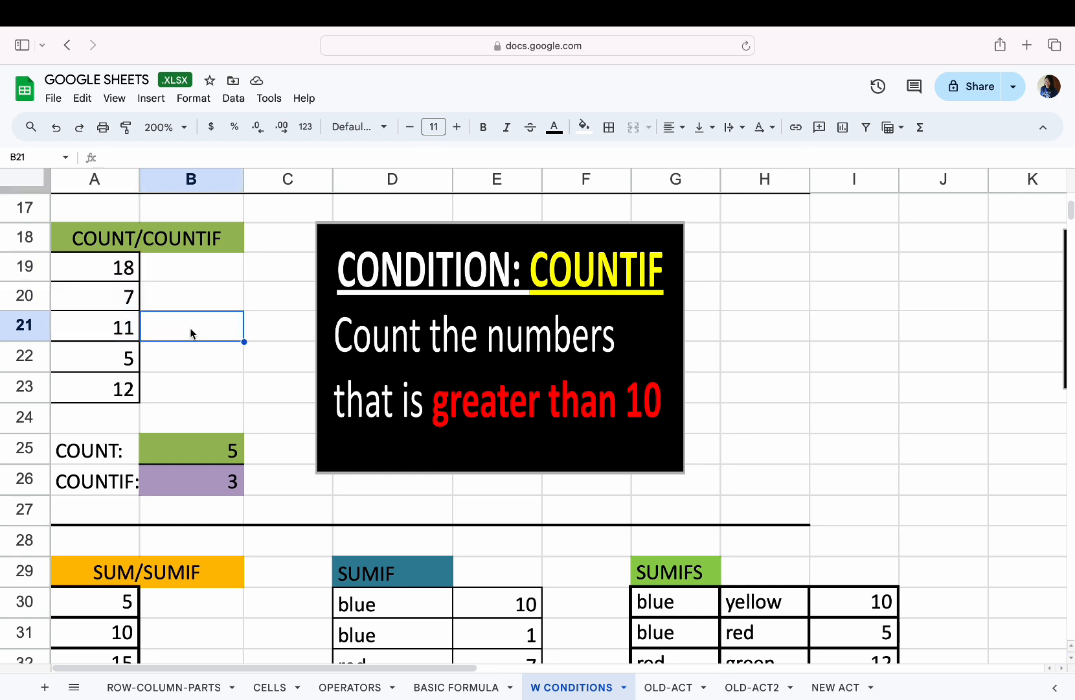
# Step: Compare the selected number list A19:A23 with the range used by the COUNT formula in B25
pyautogui.moveTo(110, 268); pyautogui.dragTo(107, 389)
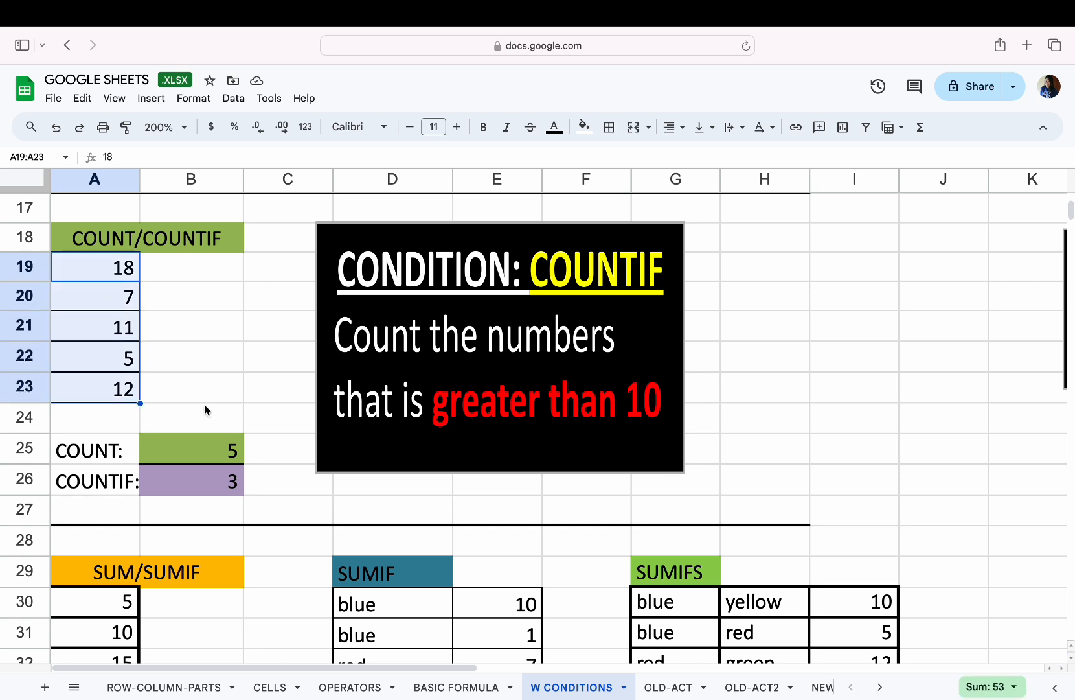
pyautogui.doubleClick(215, 446)
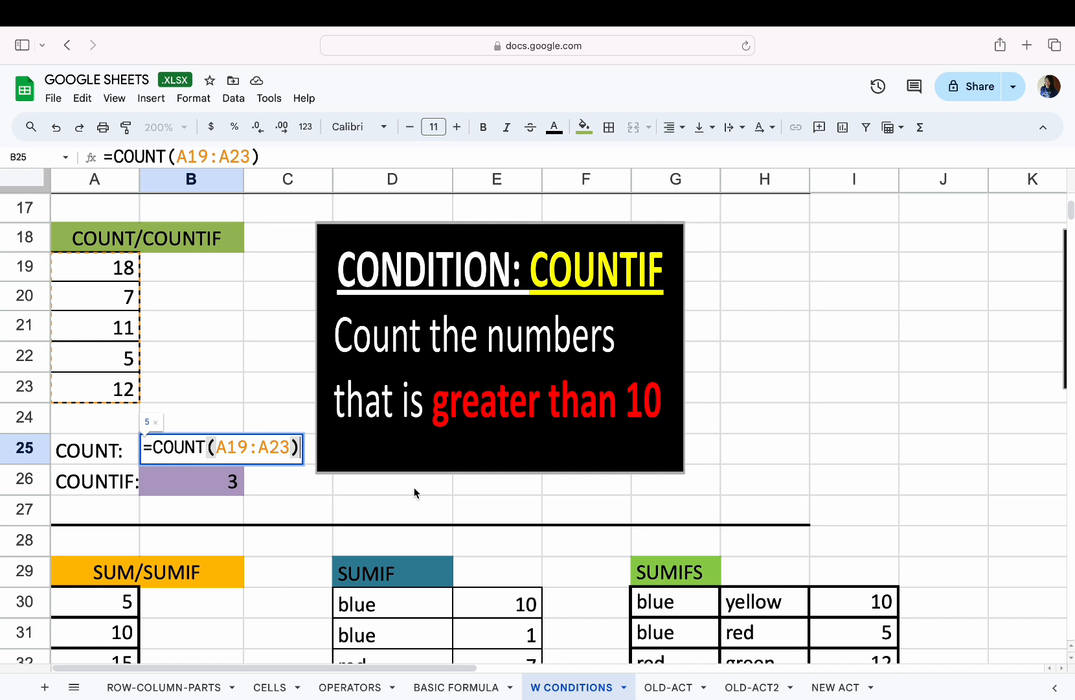
pyautogui.click(204, 368)
# Step: Clear the last three numbers of the COUNT/COUNTIF list, A23, A22 and A21
pyautogui.click(122, 388)
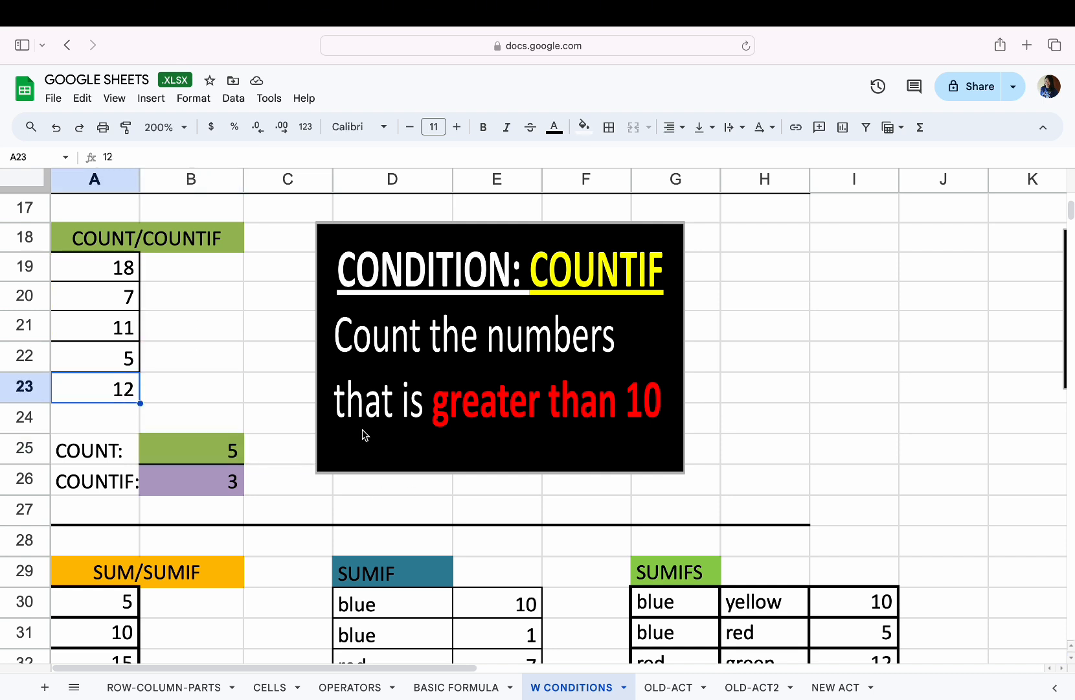
pyautogui.press('Delete')
pyautogui.press('Up')
pyautogui.press('Delete')
pyautogui.press('Up')
pyautogui.press('Delete')
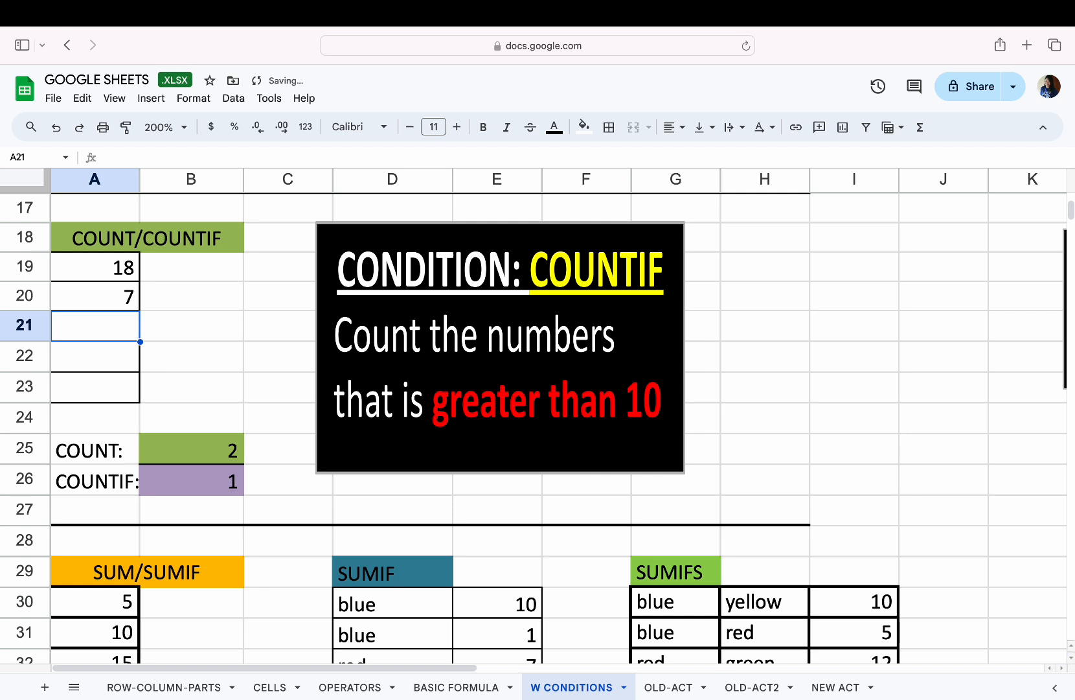
# Step: Undo the three deletions in A21:A23
pyautogui.press('super+z')
pyautogui.press('super+z')
pyautogui.press('super+z')
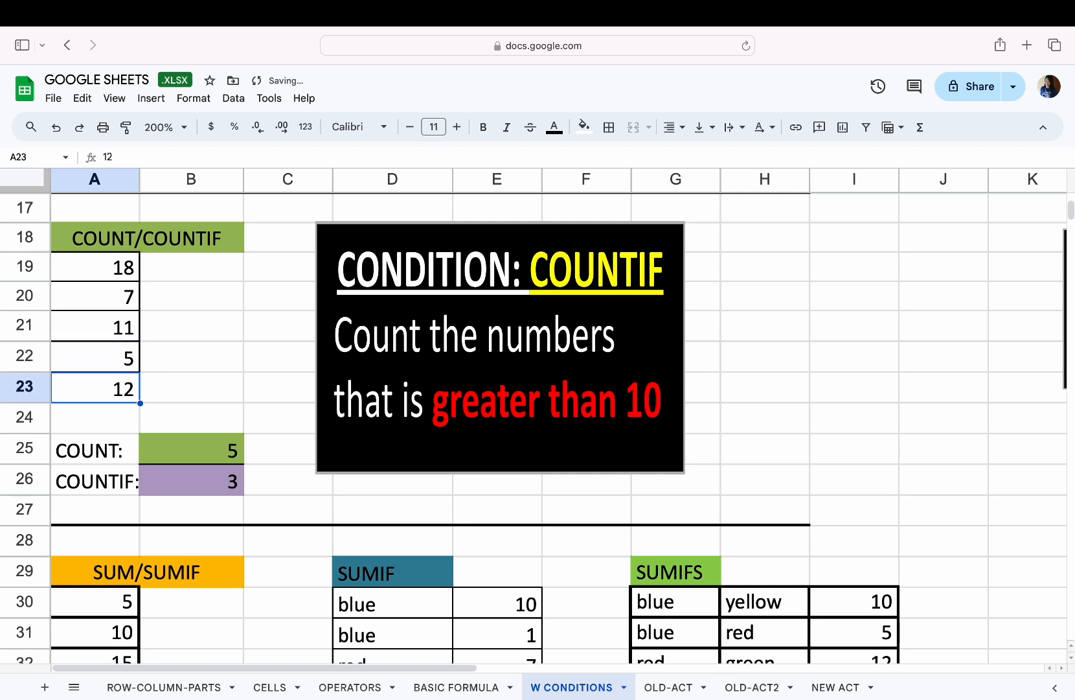
pyautogui.click(254, 378)
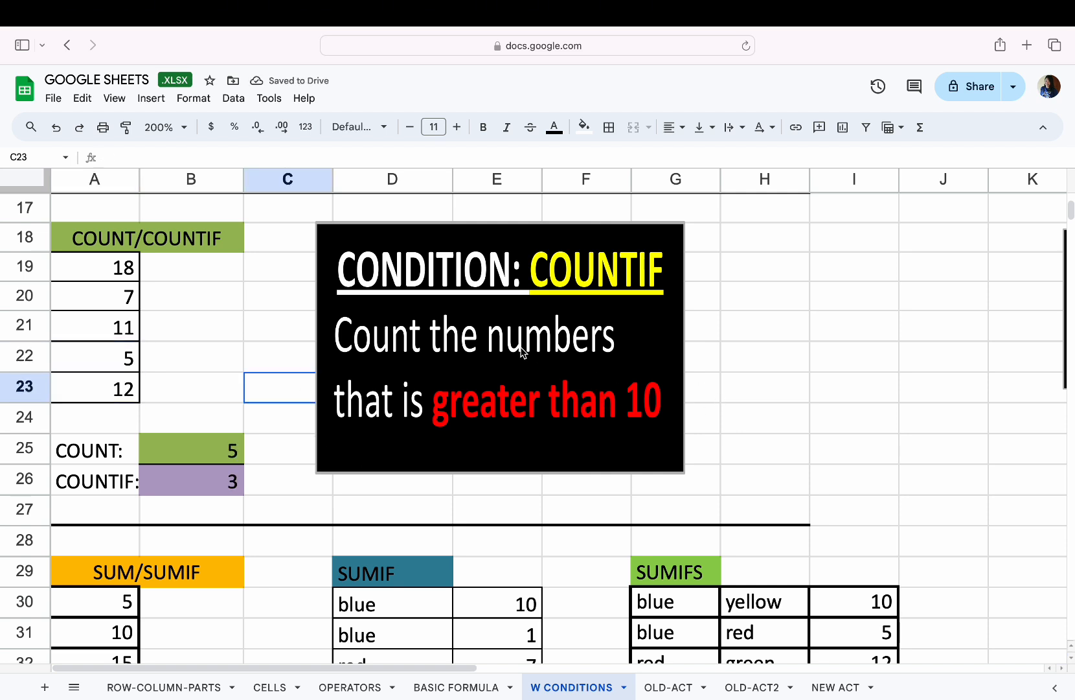
pyautogui.click(789, 416)
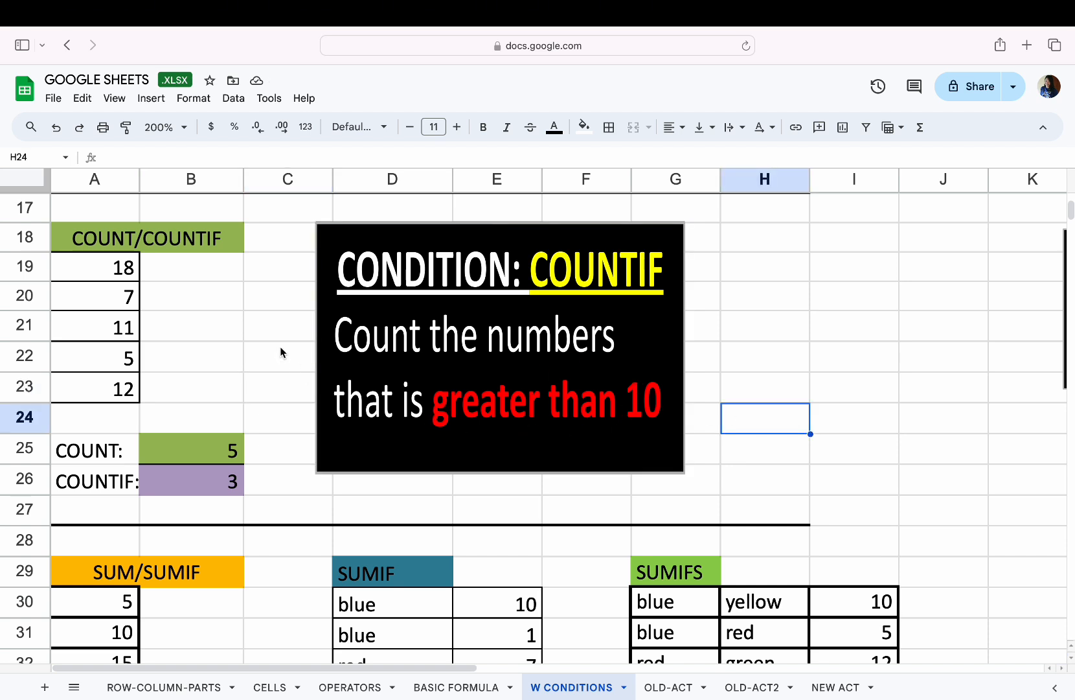
# Step: Fill cell A19 of the COUNT/COUNTIF list with dark green
pyautogui.click(96, 267)
pyautogui.click(583, 127)
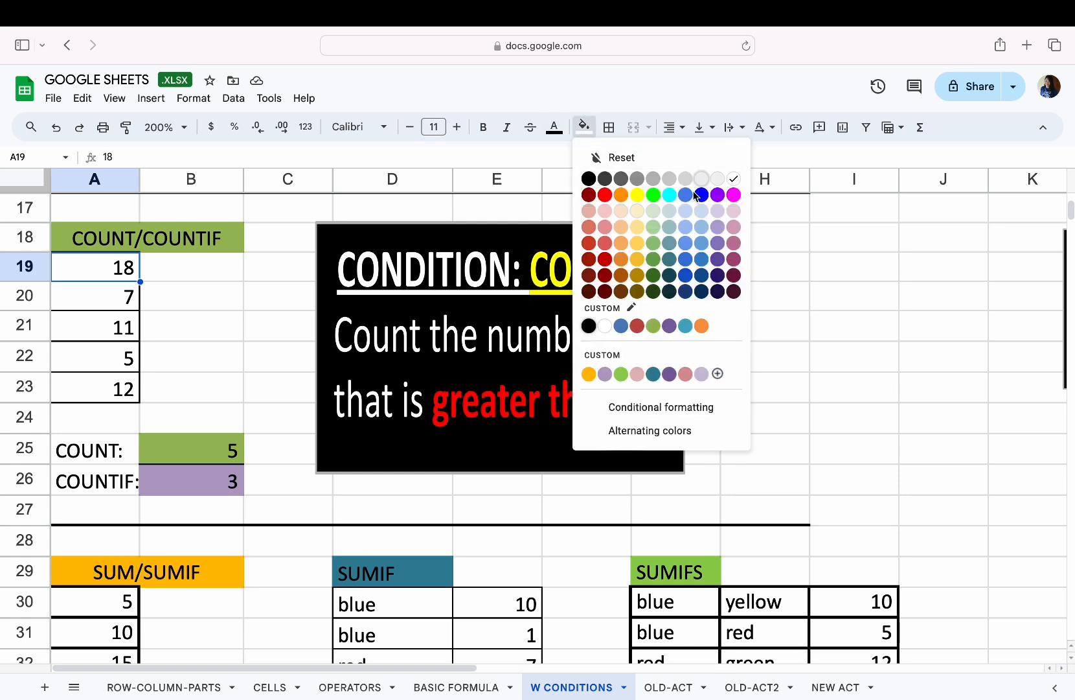
pyautogui.click(654, 260)
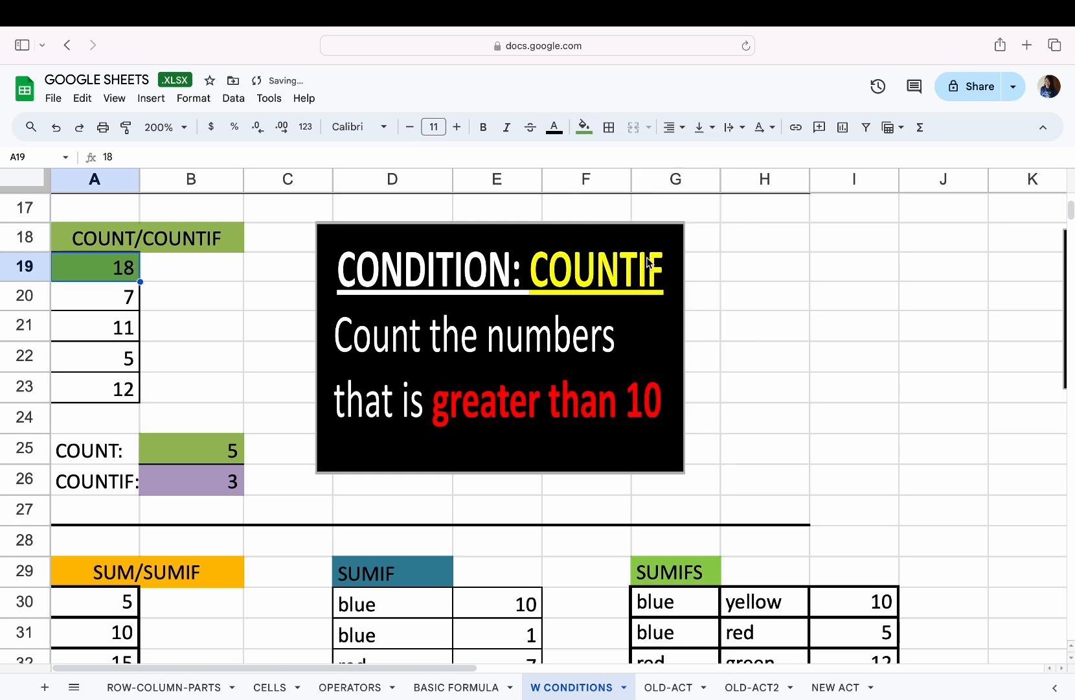
pyautogui.press('Down')
pyautogui.press('Up')
# Step: Fill the numbers greater than 10 in the COUNT/COUNTIF list, A19, A21 and A23, with light yellow
pyautogui.click(583, 127)
pyautogui.click(636, 234)
pyautogui.press('Down')
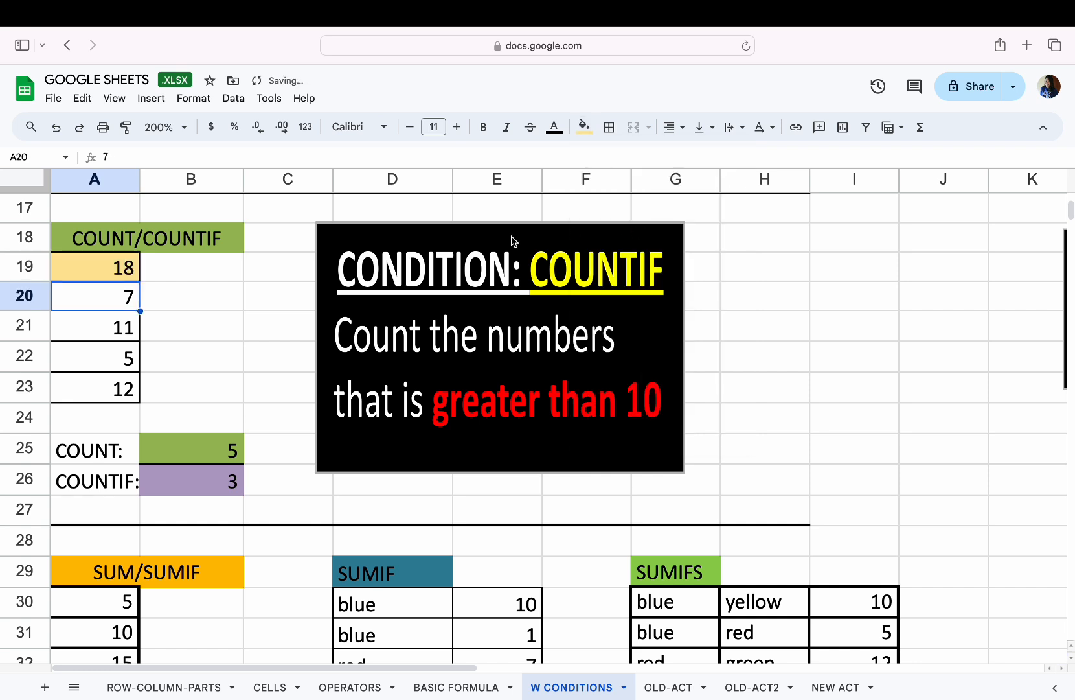
pyautogui.press('Down')
pyautogui.click(584, 127)
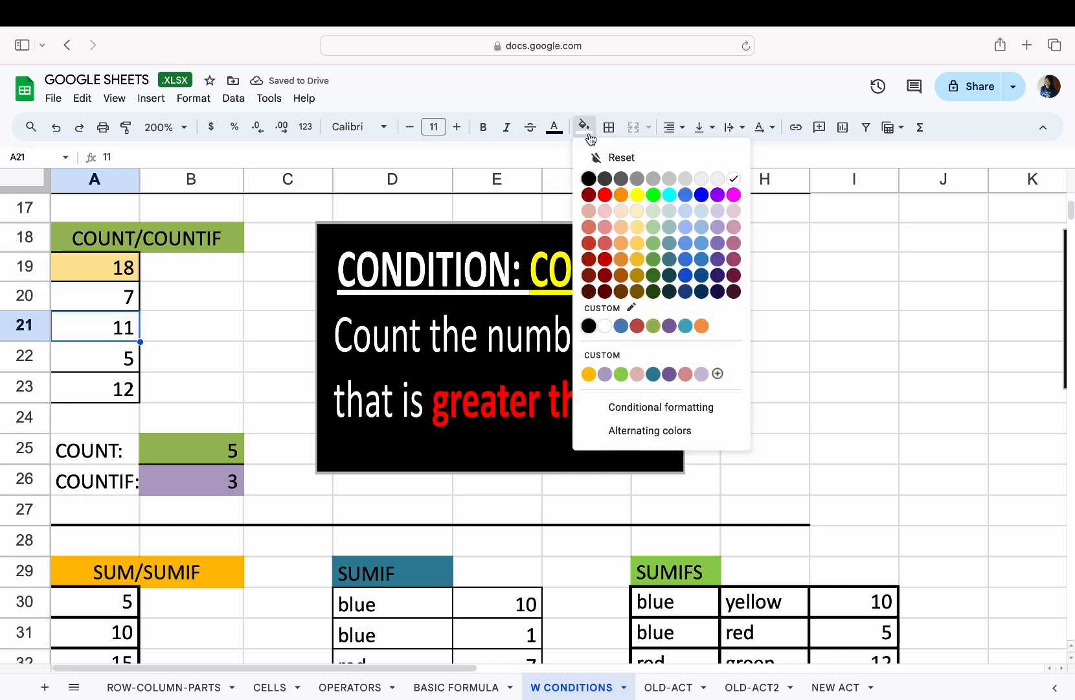
pyautogui.click(639, 228)
pyautogui.press('Down')
pyautogui.press('Down')
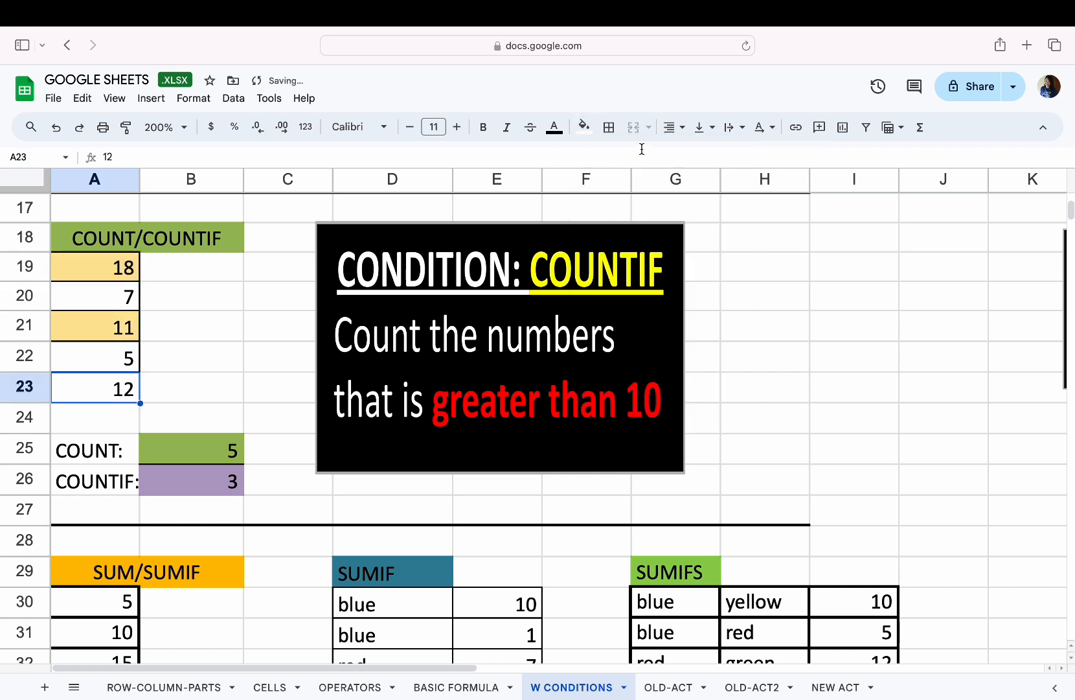
pyautogui.click(584, 127)
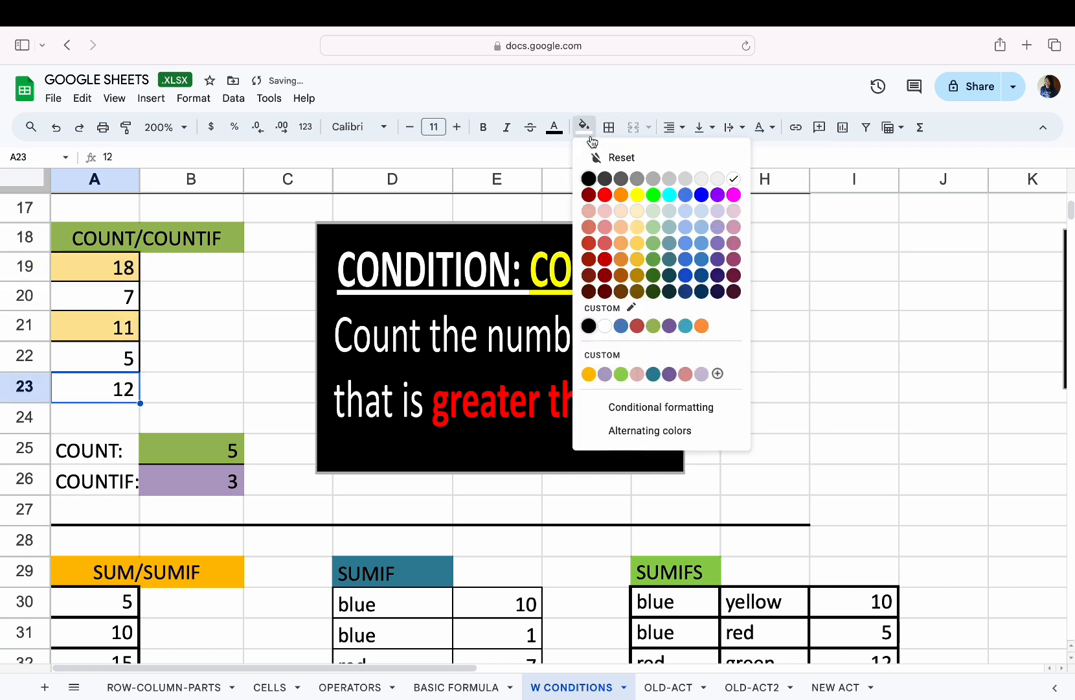
pyautogui.click(638, 229)
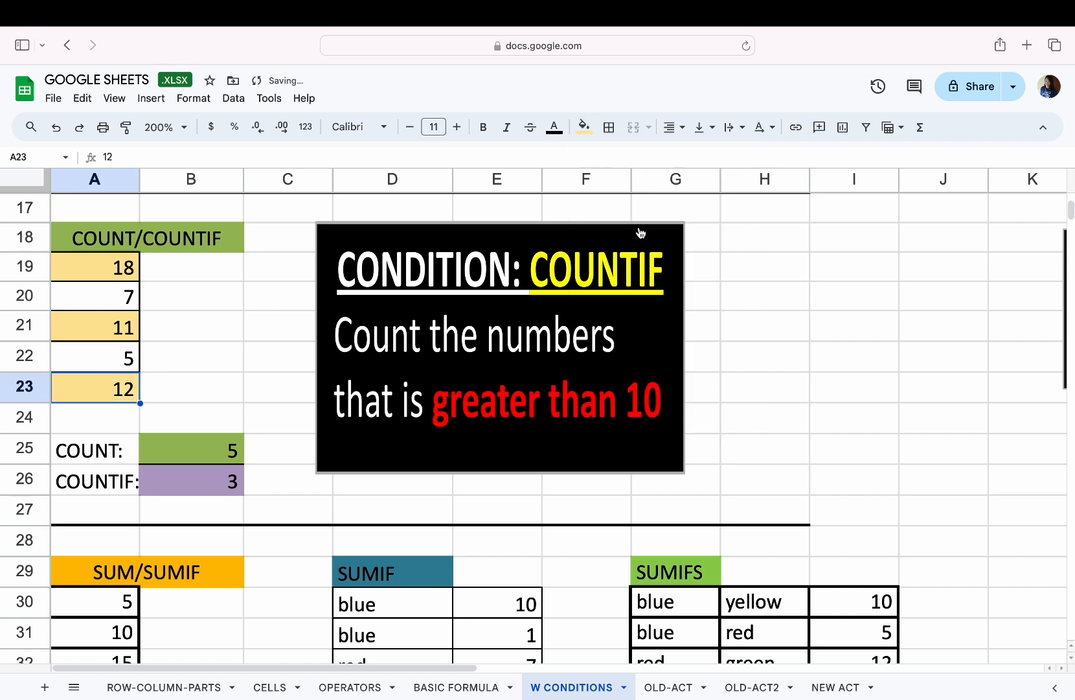
# Step: Inspect the COUNTIF formula in B26 and its range and criterion
pyautogui.doubleClick(223, 487)
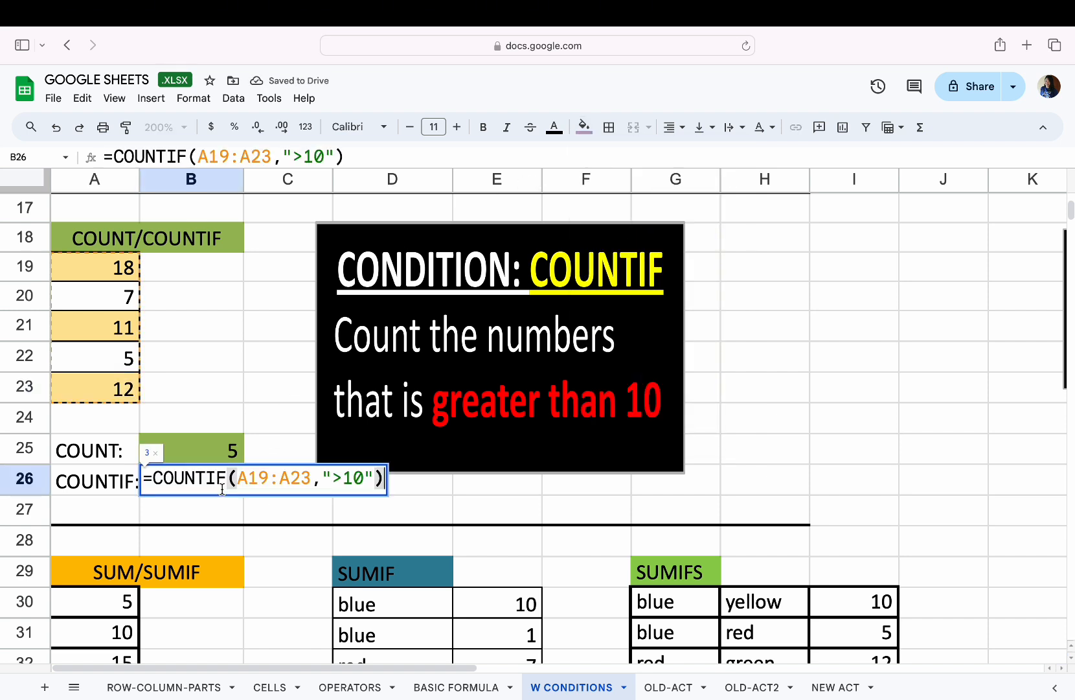
pyautogui.click(228, 485)
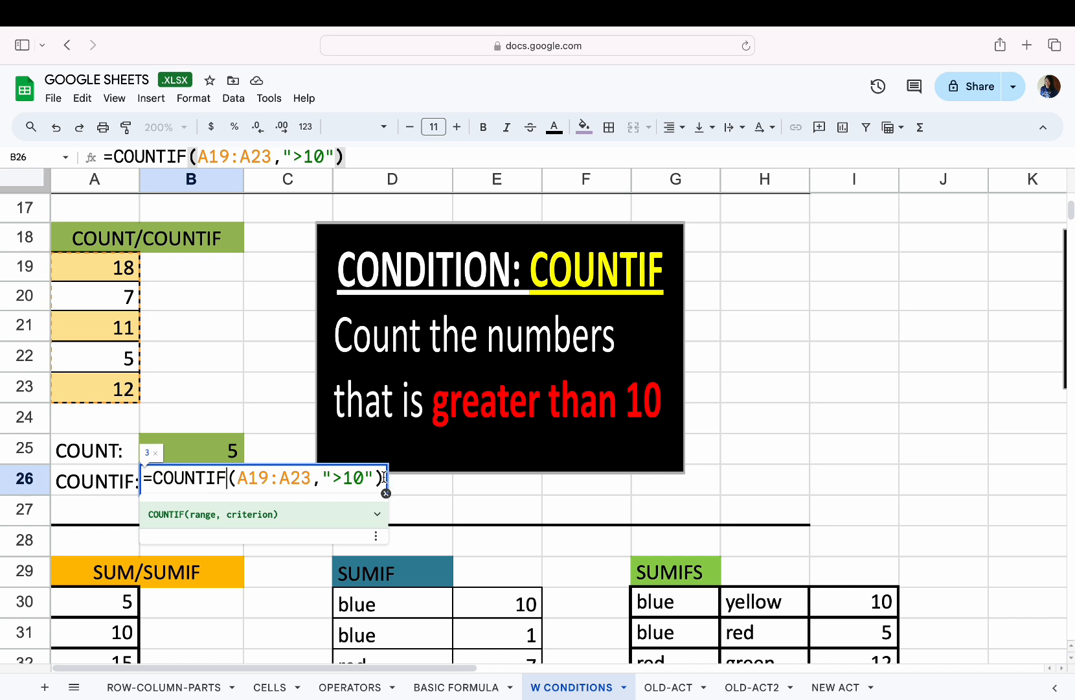
pyautogui.click(386, 479)
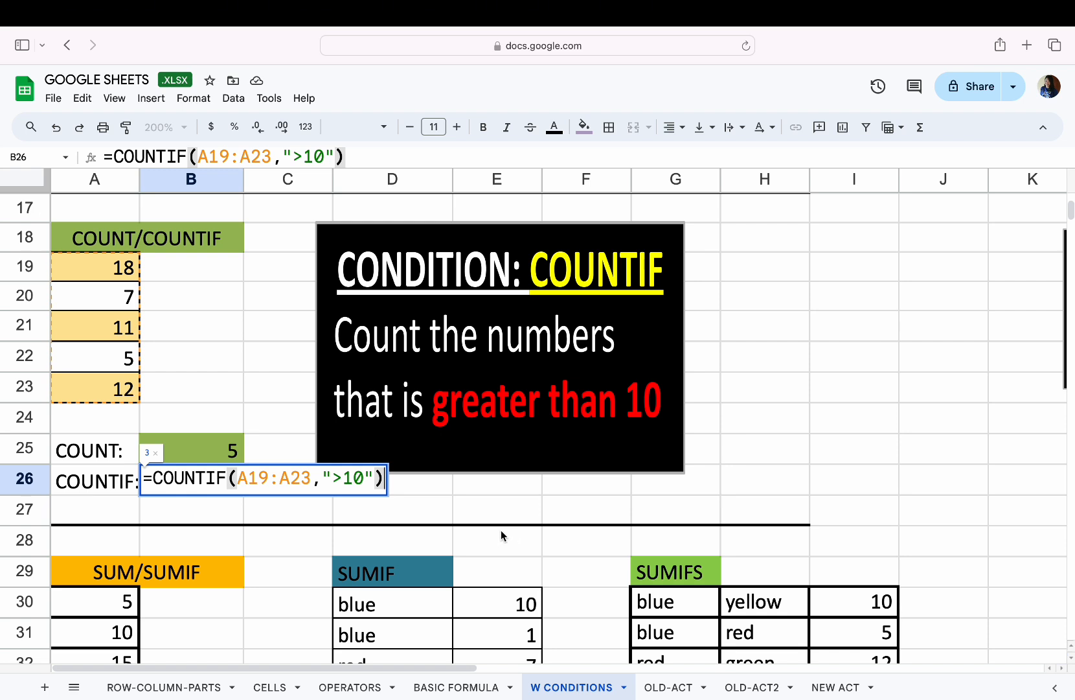
pyautogui.press('Return')
# Step: Change the criterion of the COUNTIF formula in B26 to ">11" and check it against the number in A21
pyautogui.click(204, 489)
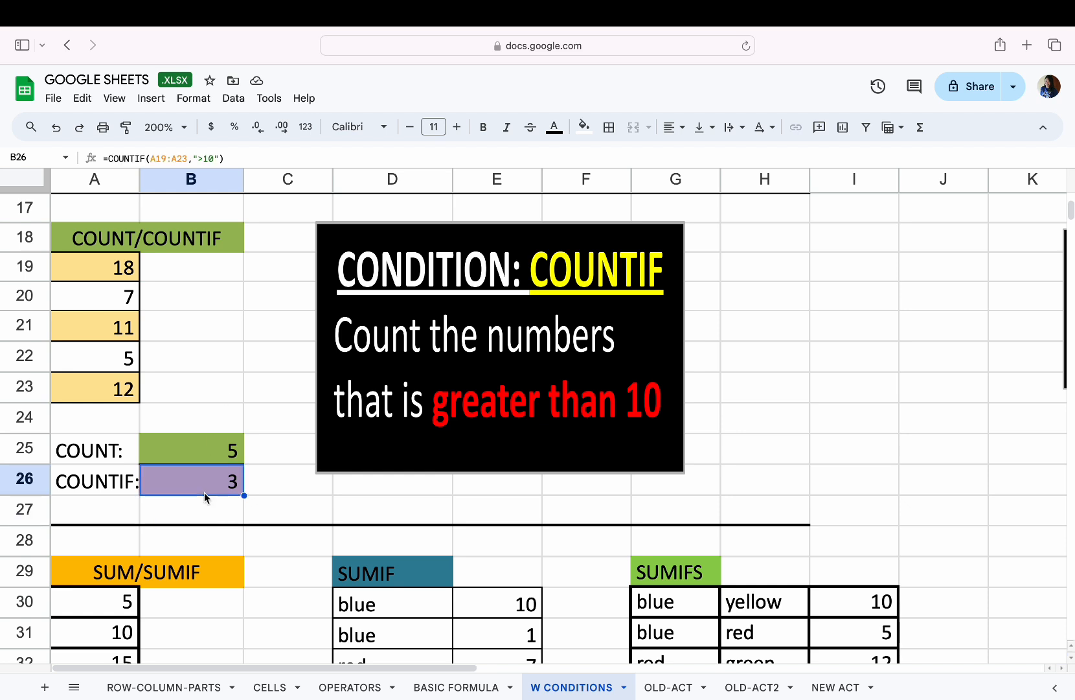
pyautogui.doubleClick(204, 489)
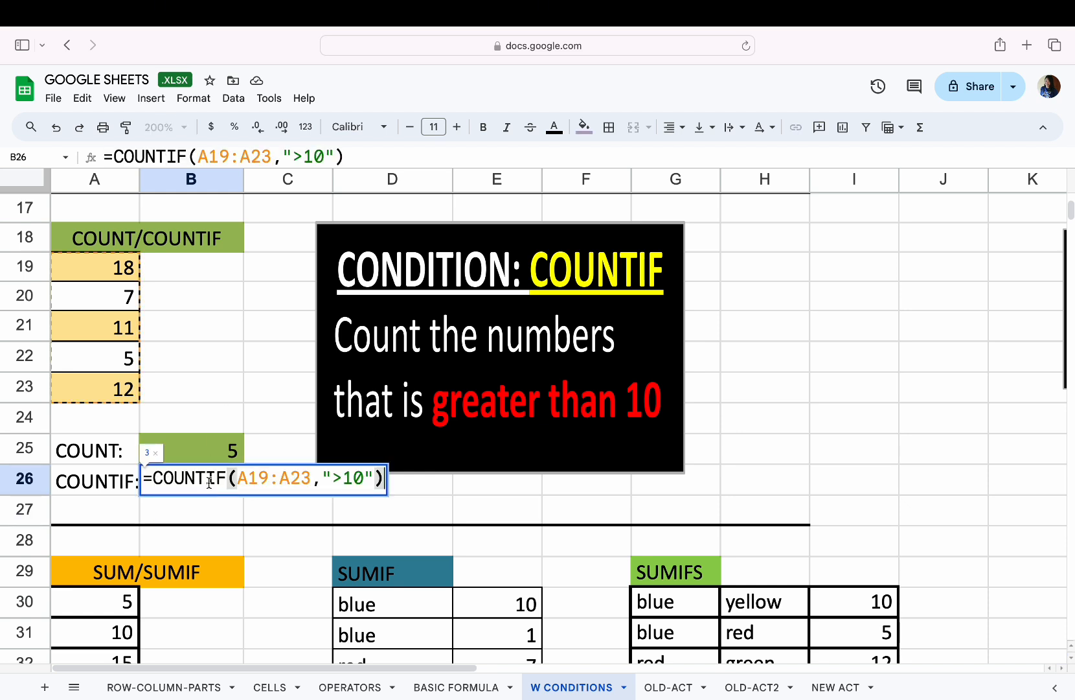
pyautogui.click(347, 482)
pyautogui.press('Right')
pyautogui.press('Right')
pyautogui.press('BackSpace')
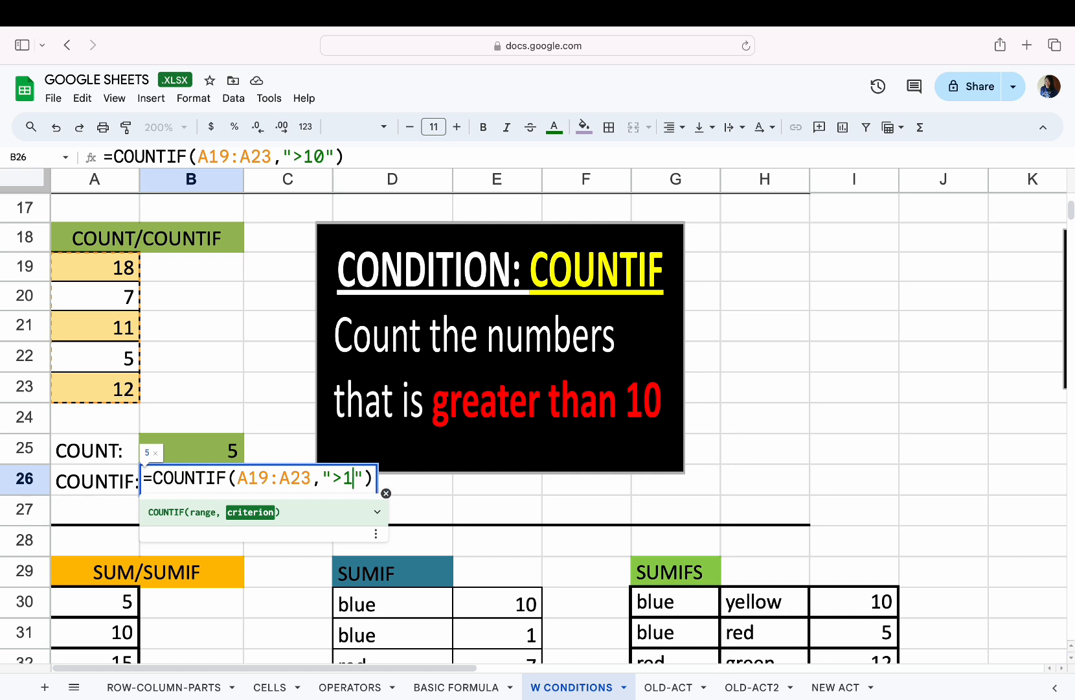
pyautogui.write('1')
pyautogui.press('Return')
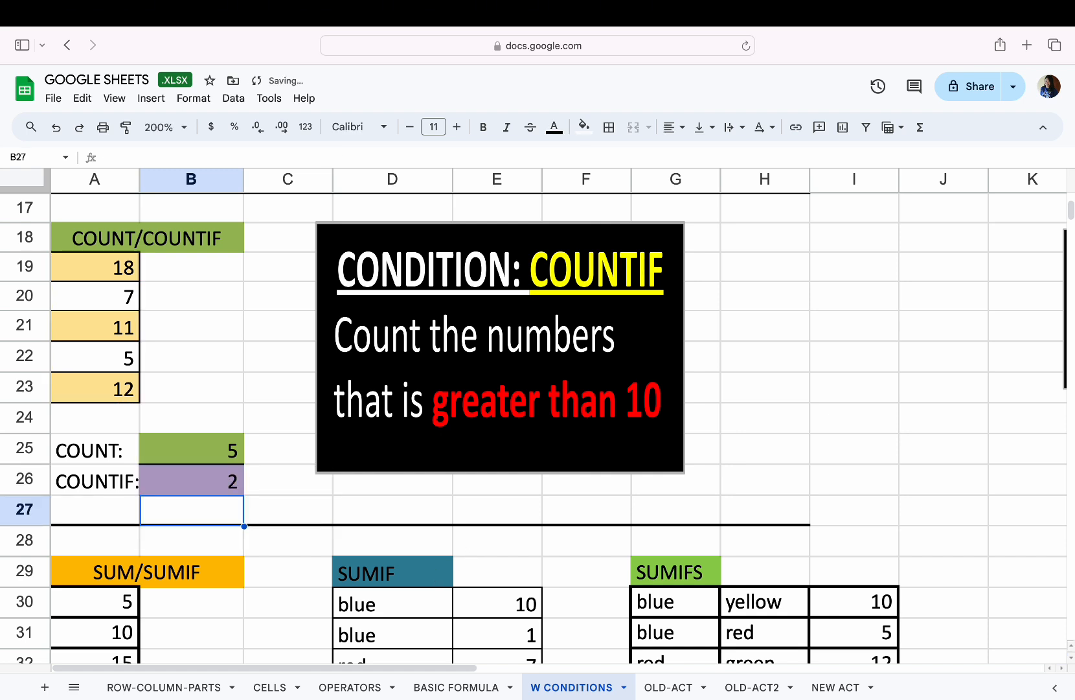
pyautogui.click(114, 321)
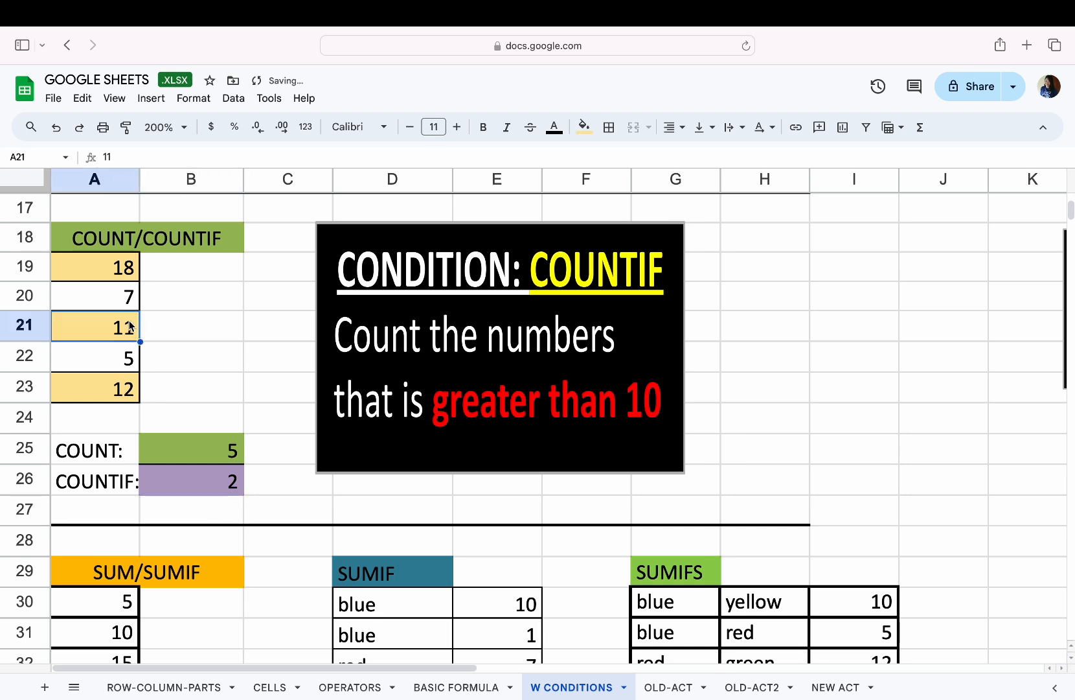
# Step: Restore the criterion of the COUNTIF formula in B26 to ">10"
pyautogui.tripleClick(217, 477)
pyautogui.click(366, 476)
pyautogui.press('BackSpace')
pyautogui.write('0')
pyautogui.press('Return')
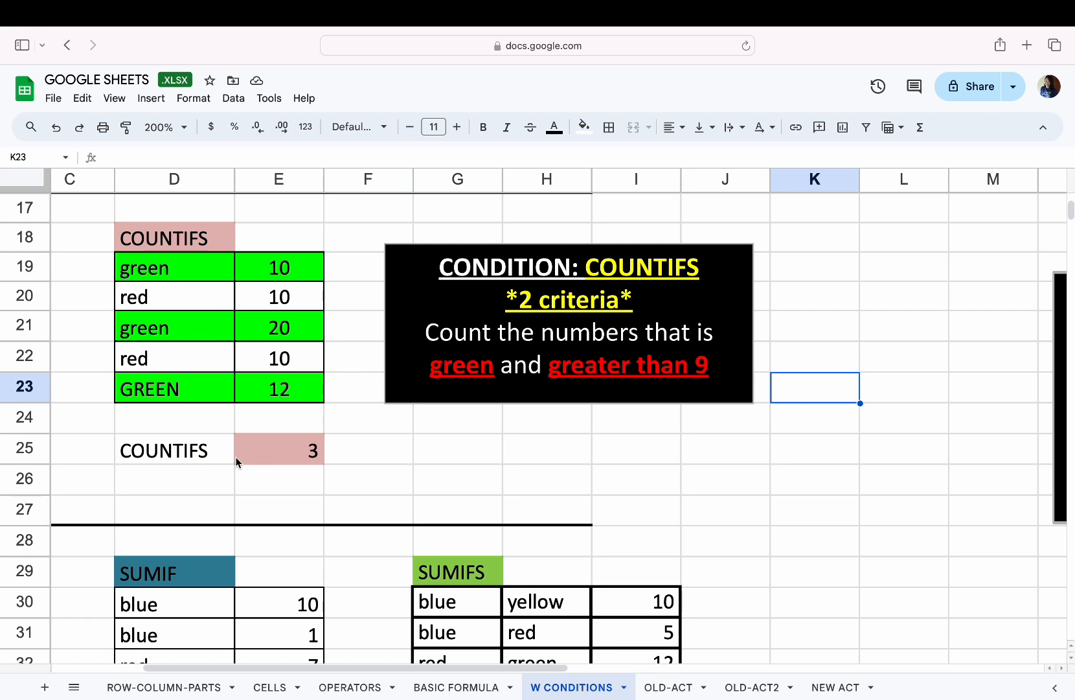
# Step: Inspect the two-criteria COUNTIFS formula in E25
pyautogui.click(315, 454)
pyautogui.doubleClick(315, 455)
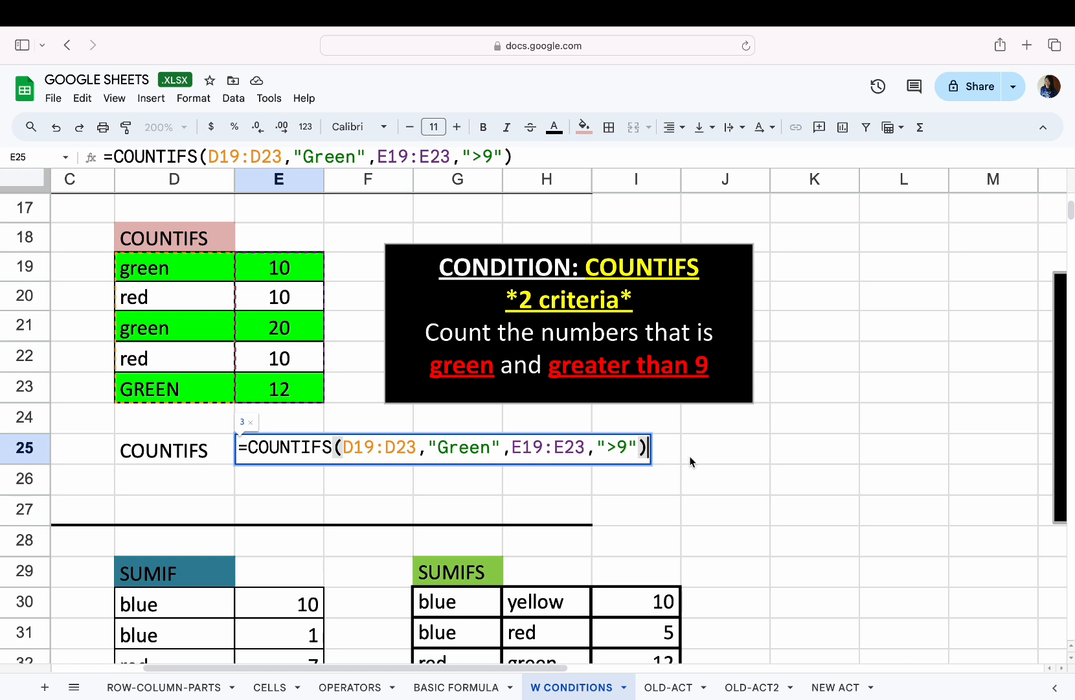
pyautogui.press('Return')
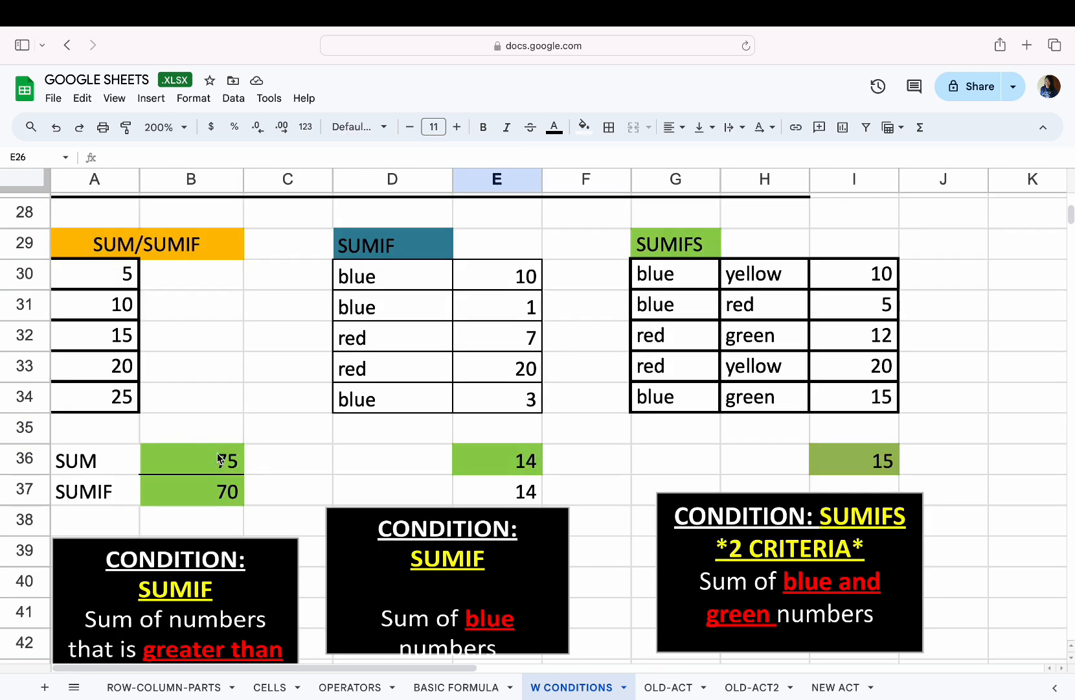
# Step: Inspect the numbers in A30:A34 and the SUM formula in B36 that adds them
pyautogui.moveTo(120, 275); pyautogui.dragTo(108, 390)
pyautogui.doubleClick(205, 466)
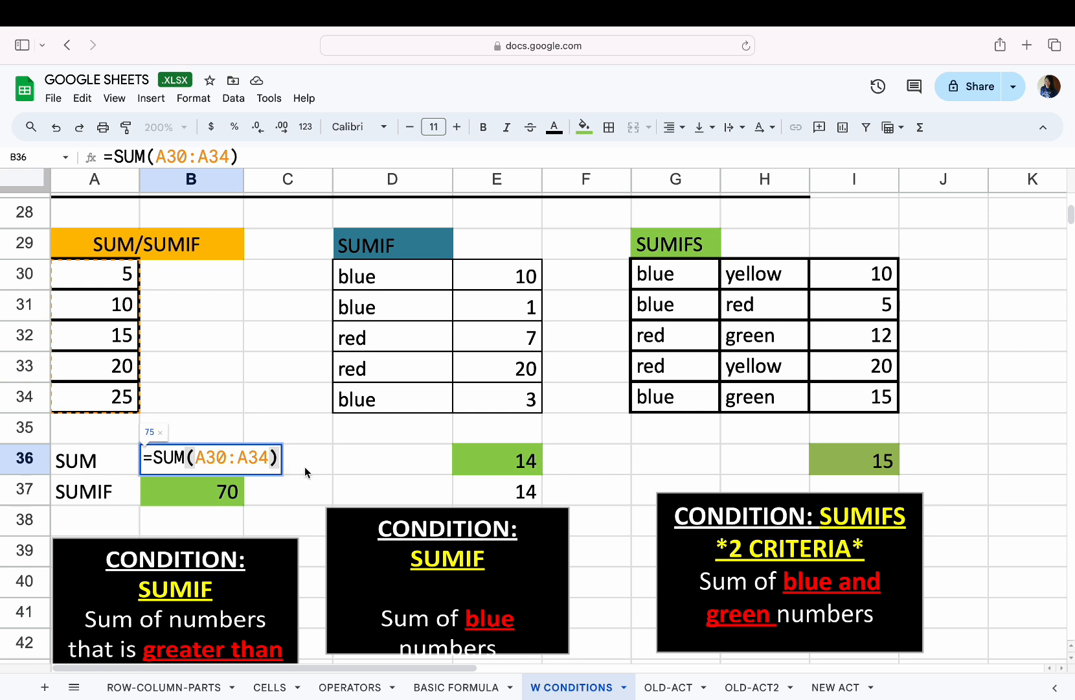
pyautogui.press('Return')
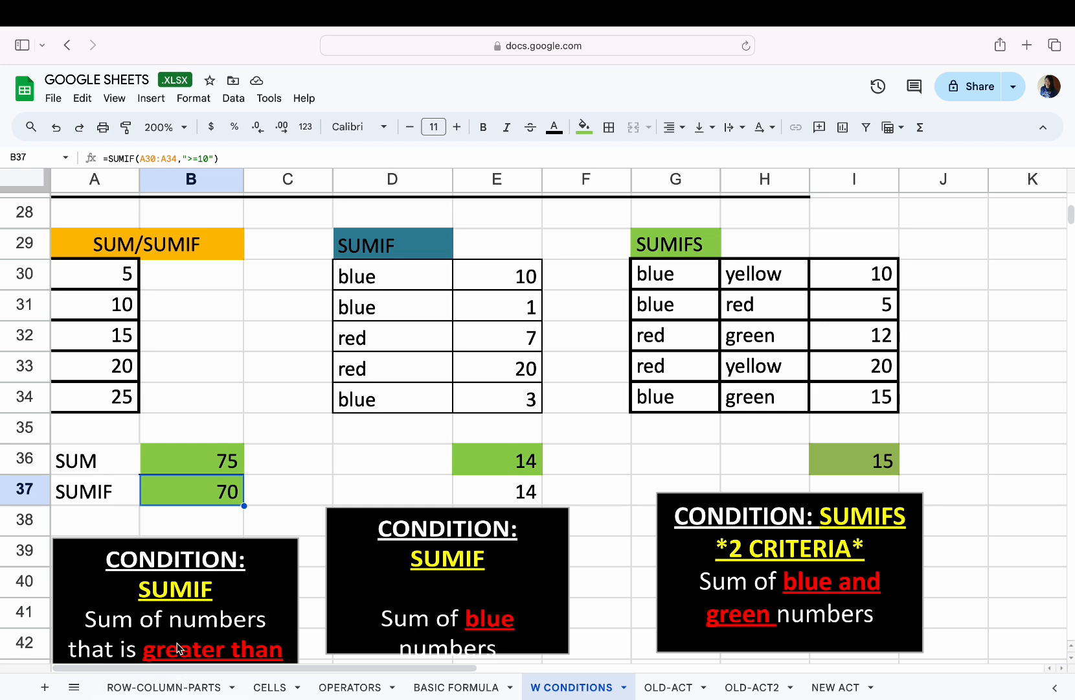
# Step: Fill the numbers greater than or equal to 10, A31:A34, with light yellow and review the SUMIF formula in B37
pyautogui.moveTo(1070, 212); pyautogui.dragTo(1068, 215)
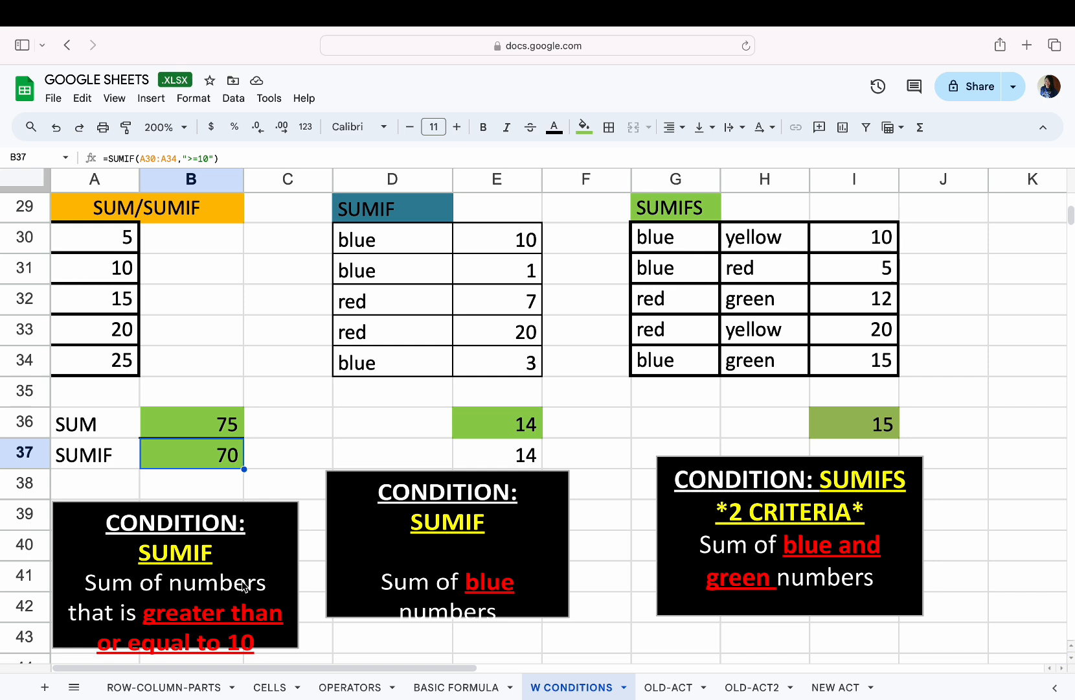
pyautogui.click(271, 386)
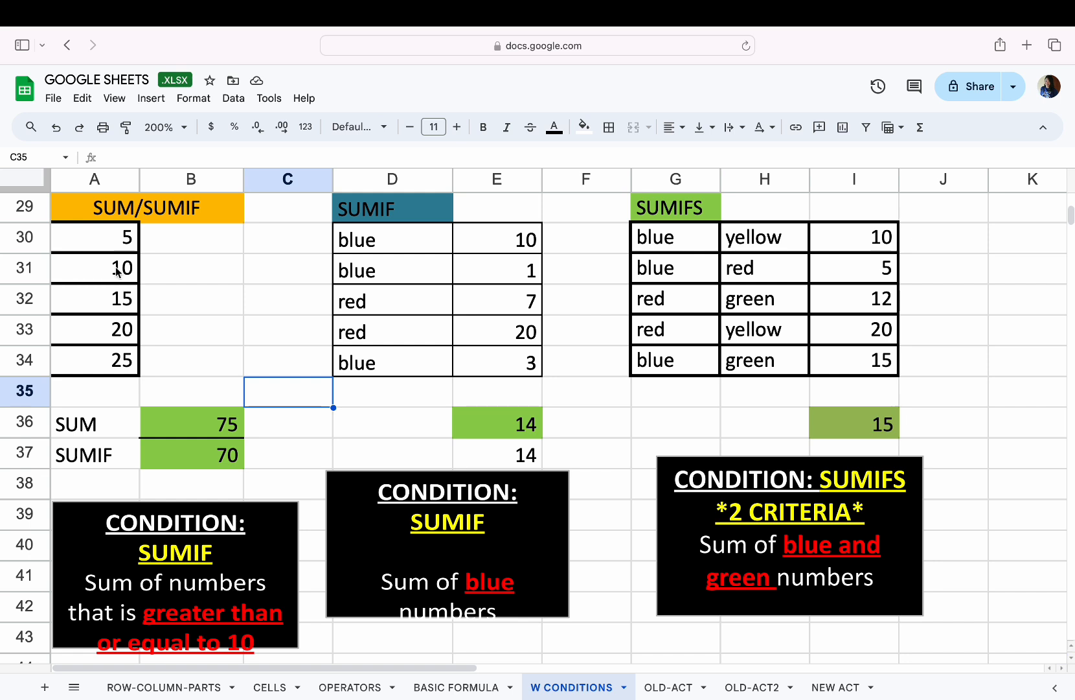
pyautogui.click(226, 627)
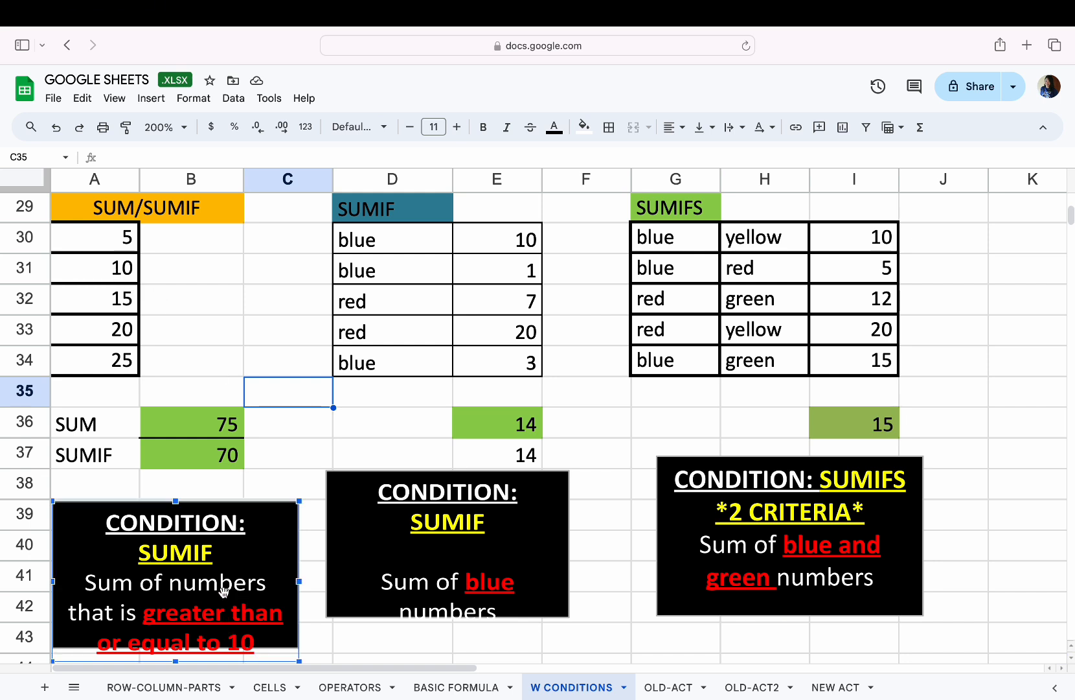
pyautogui.click(217, 314)
pyautogui.moveTo(104, 277); pyautogui.dragTo(114, 356)
pyautogui.click(583, 127)
pyautogui.click(634, 226)
pyautogui.click(312, 290)
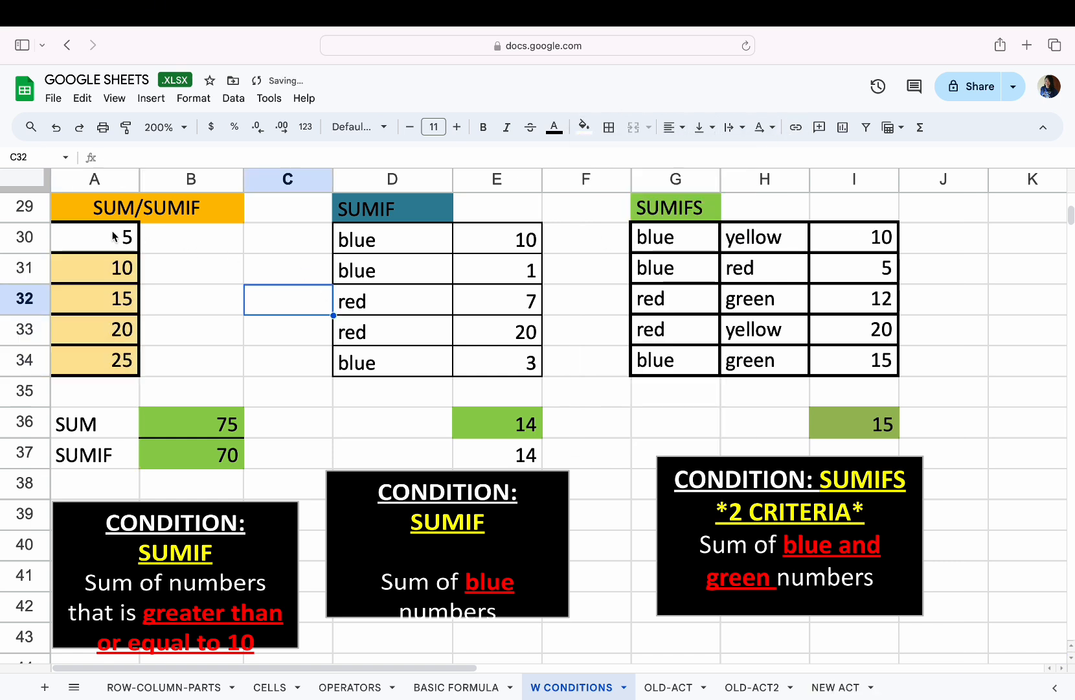
pyautogui.doubleClick(204, 463)
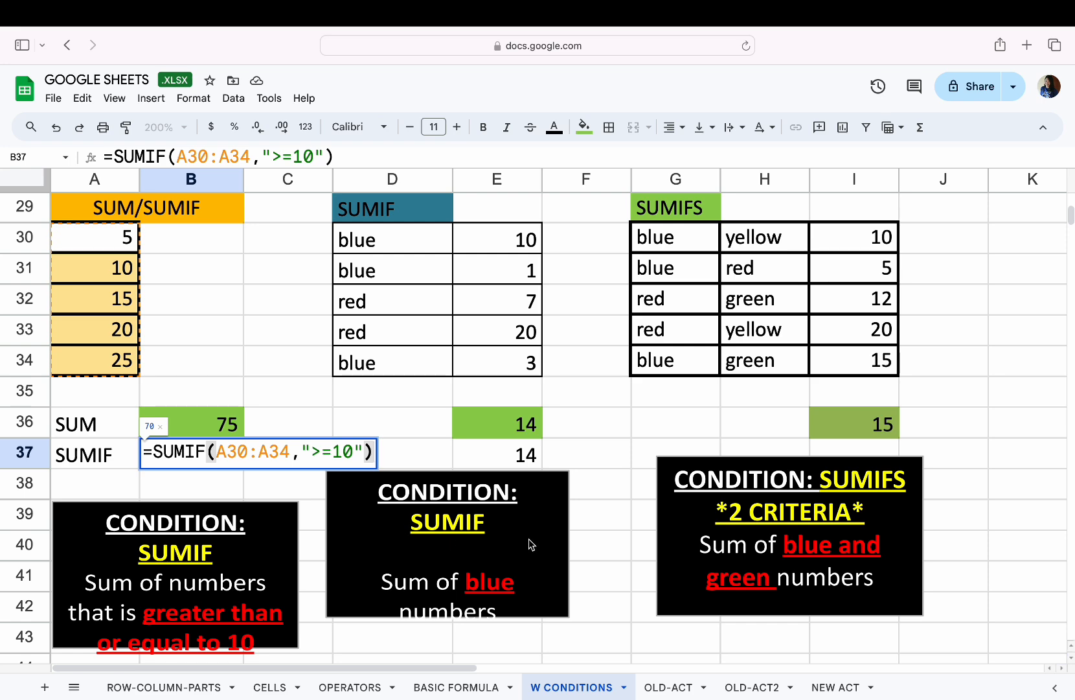
pyautogui.press('Return')
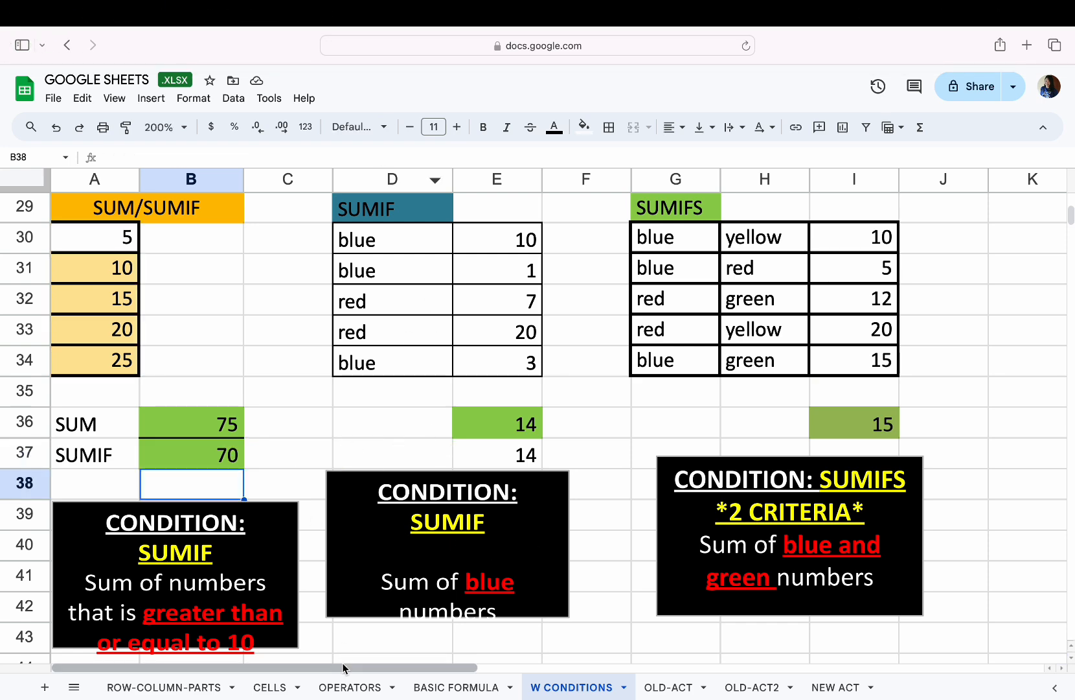
# Step: Make the "Sum of blue numbers" condition box slightly taller and clear the duplicate SUMIF result in E37
pyautogui.moveTo(347, 668); pyautogui.dragTo(456, 686)
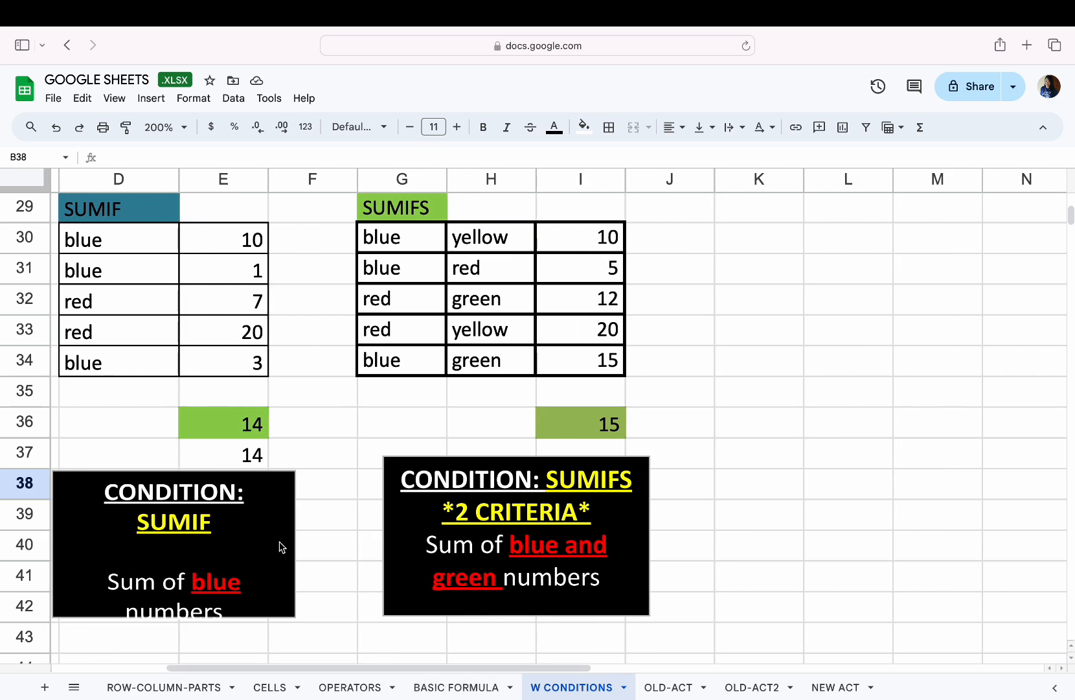
pyautogui.click(243, 609)
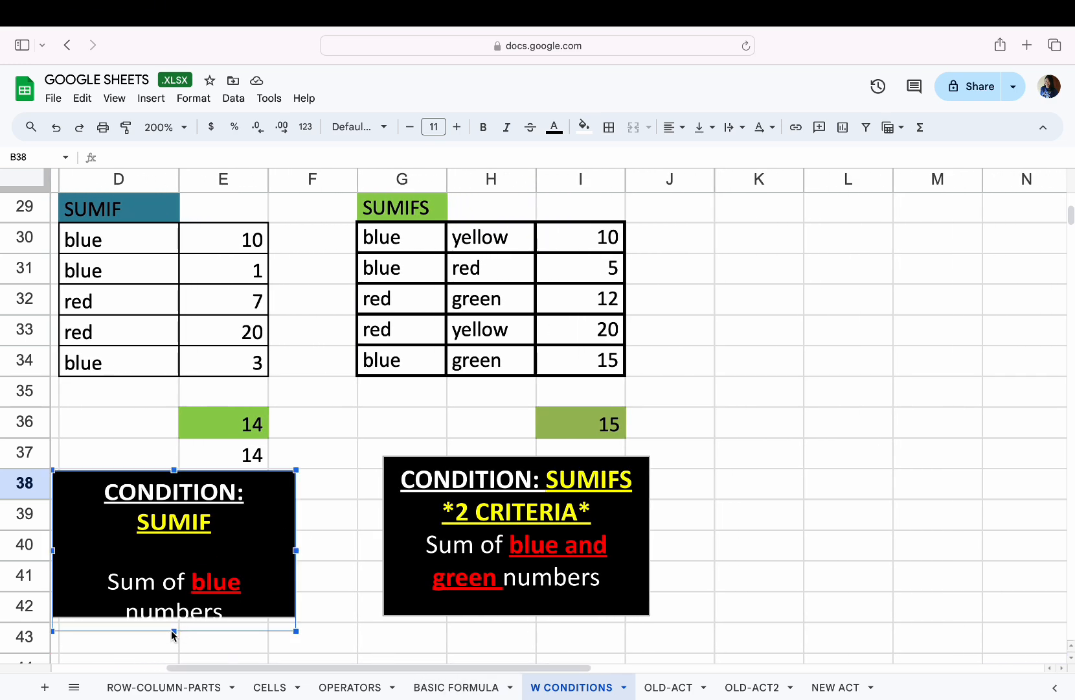
pyautogui.moveTo(174, 631); pyautogui.dragTo(173, 639)
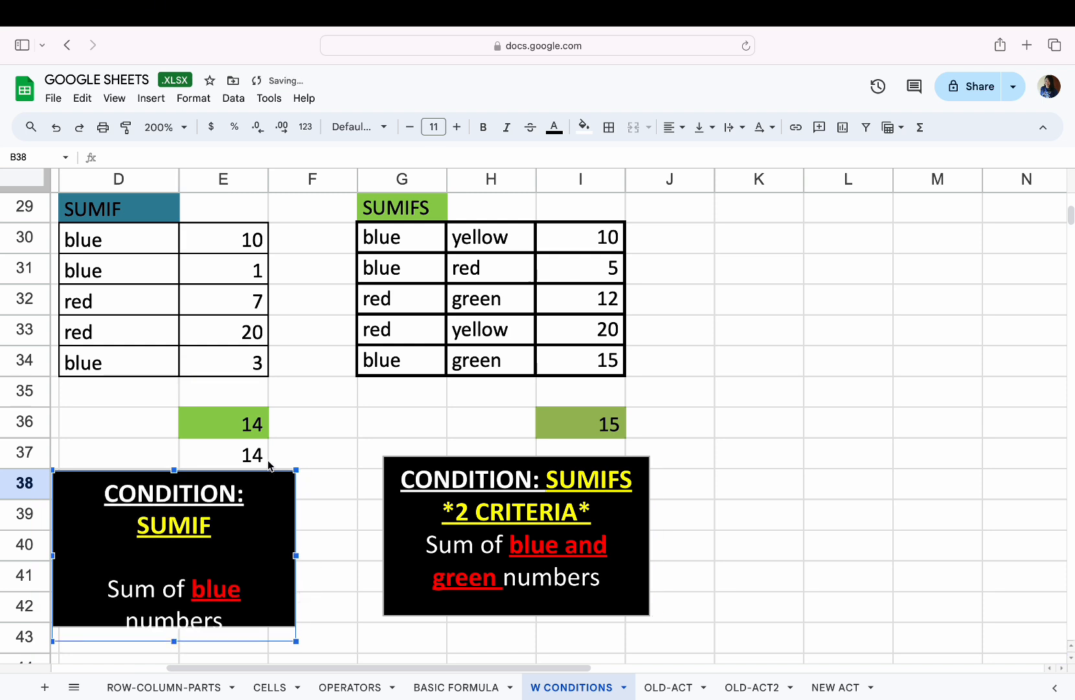
pyautogui.click(347, 465)
pyautogui.click(360, 576)
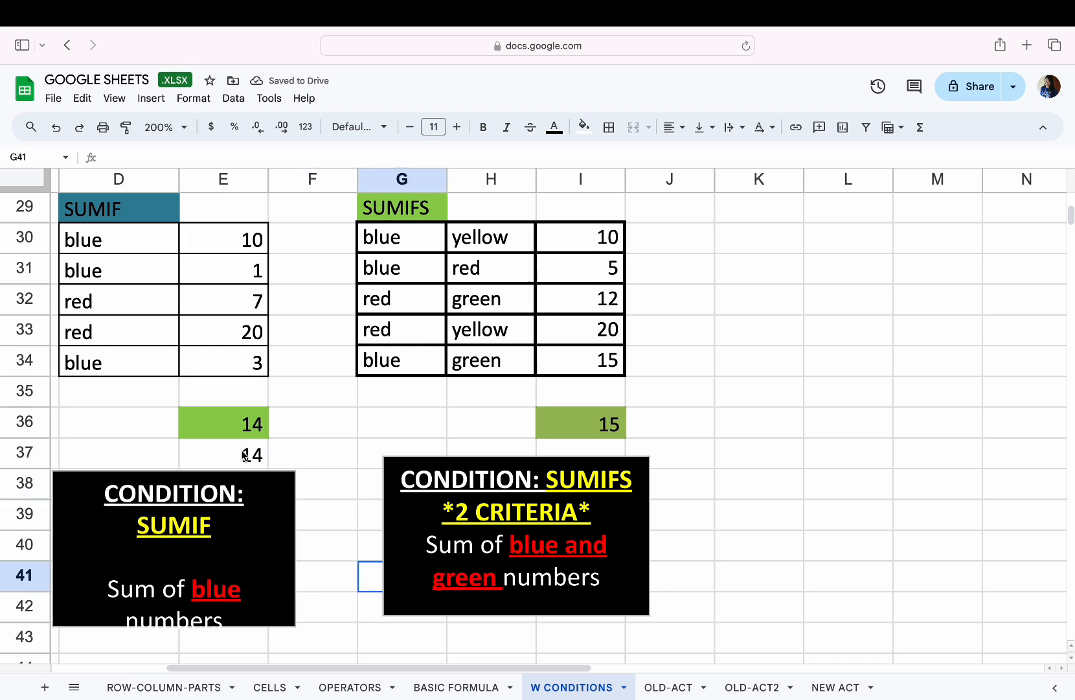
pyautogui.click(246, 454)
pyautogui.press('BackSpace')
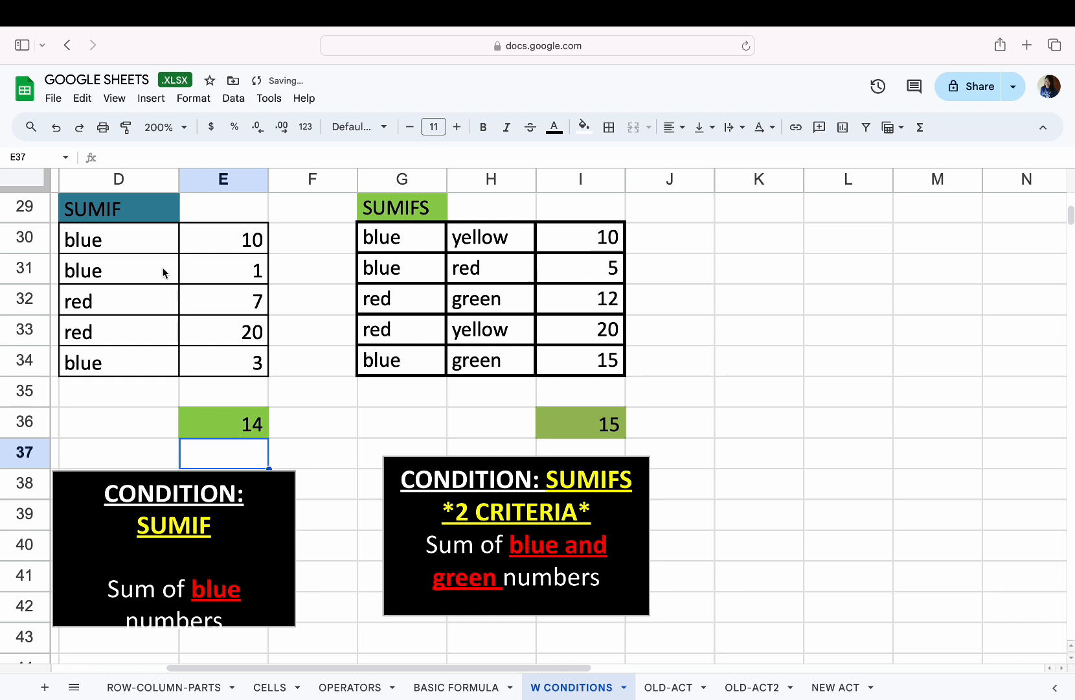
# Step: Fill the blue rows of the SUMIF table, D30:E31 and D34:E34, with light yellow
pyautogui.moveTo(161, 248); pyautogui.dragTo(225, 267)
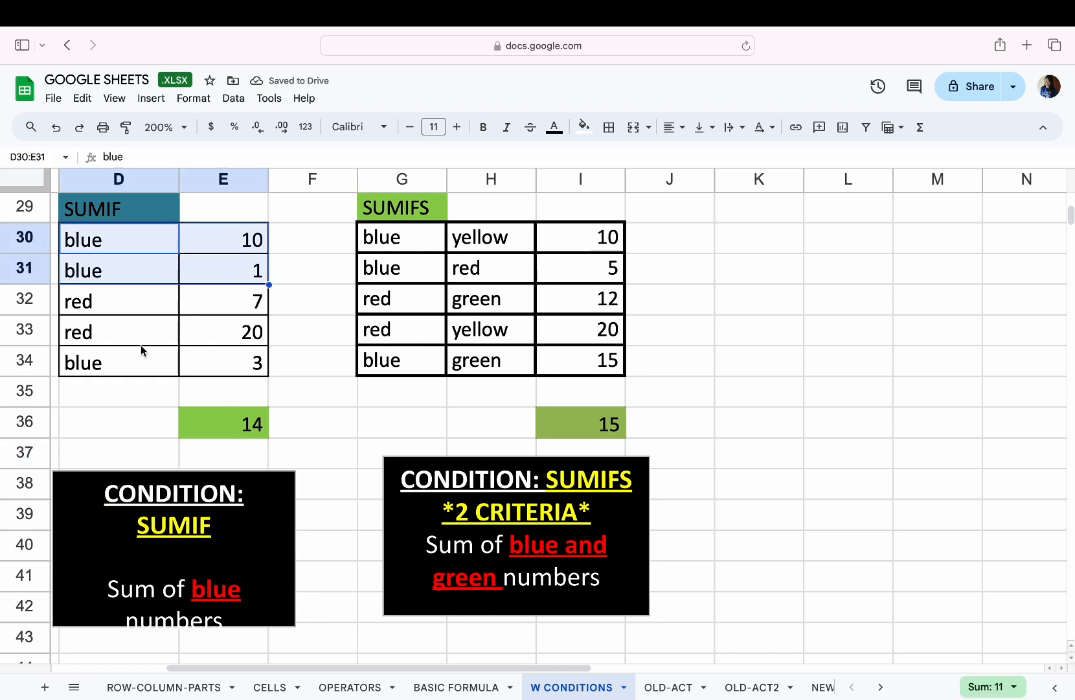
pyautogui.keyDown('super'); pyautogui.moveTo(142, 360); pyautogui.dragTo(208, 367); pyautogui.keyUp('super')
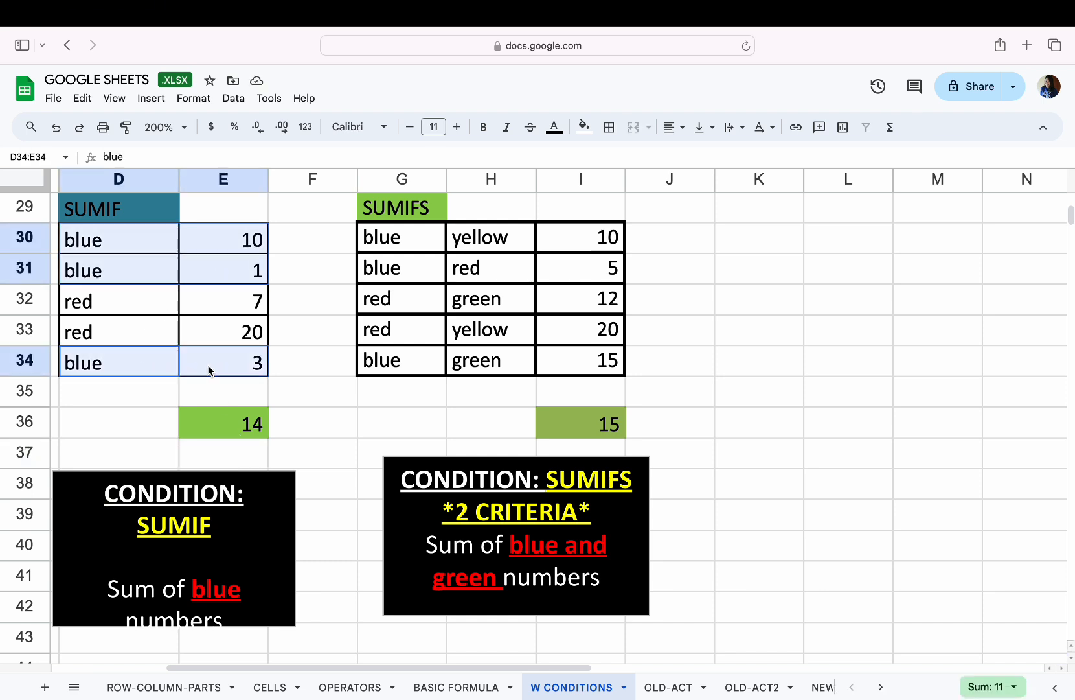
pyautogui.click(584, 127)
pyautogui.click(638, 224)
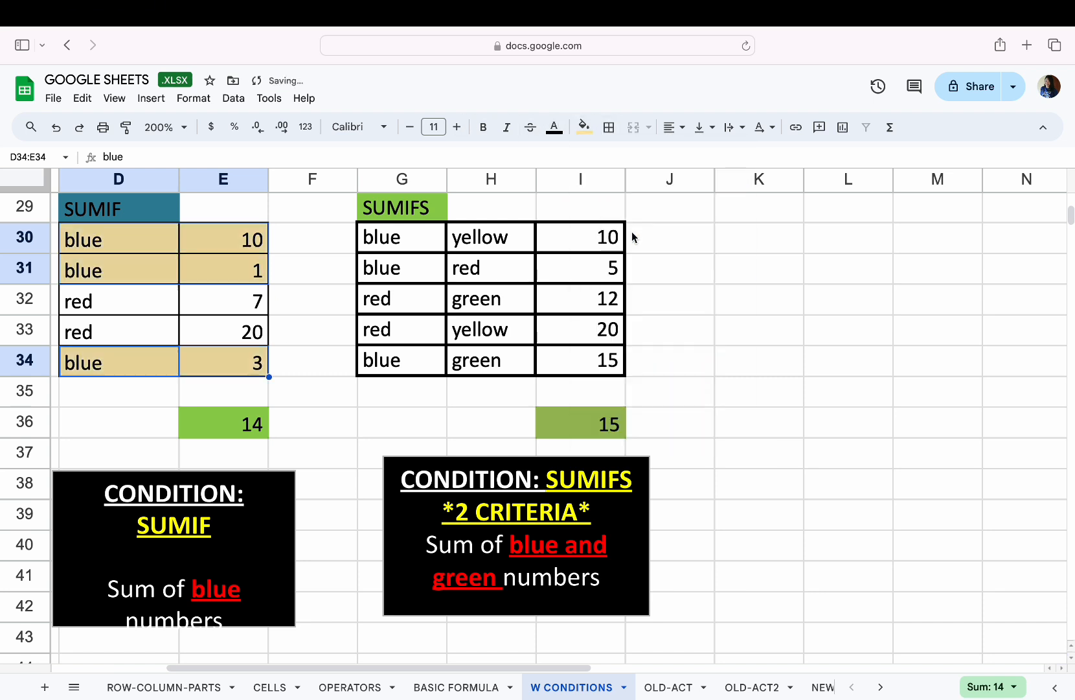
pyautogui.click(259, 264)
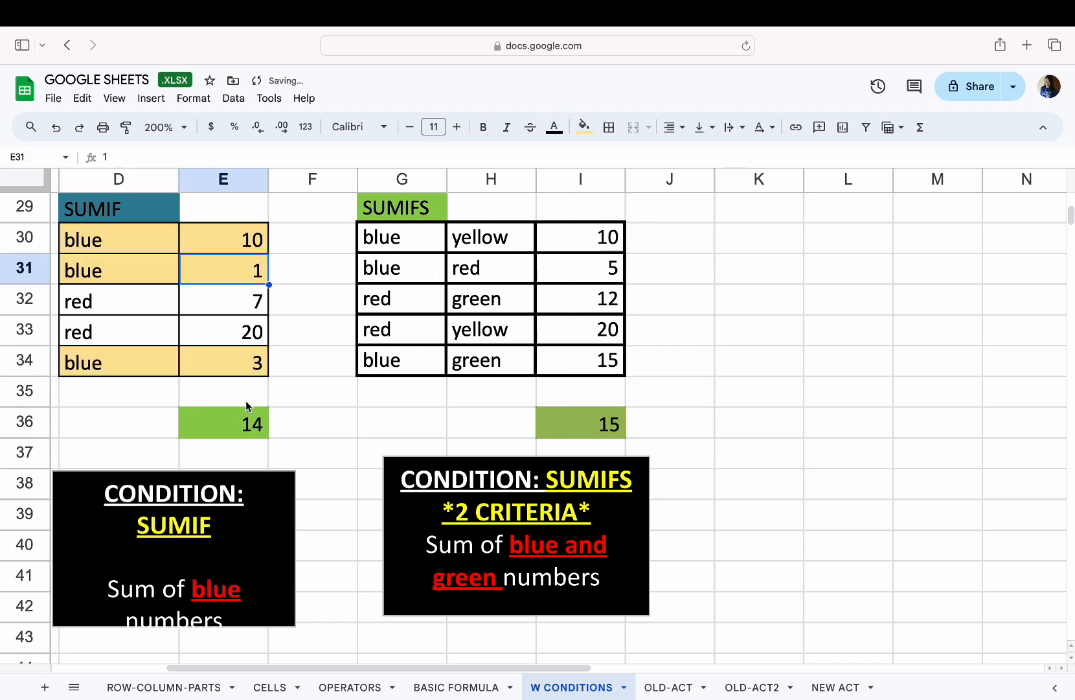
# Step: Inspect the SUMIF formula in E36 that sums the blue numbers
pyautogui.click(222, 428)
pyautogui.doubleClick(224, 427)
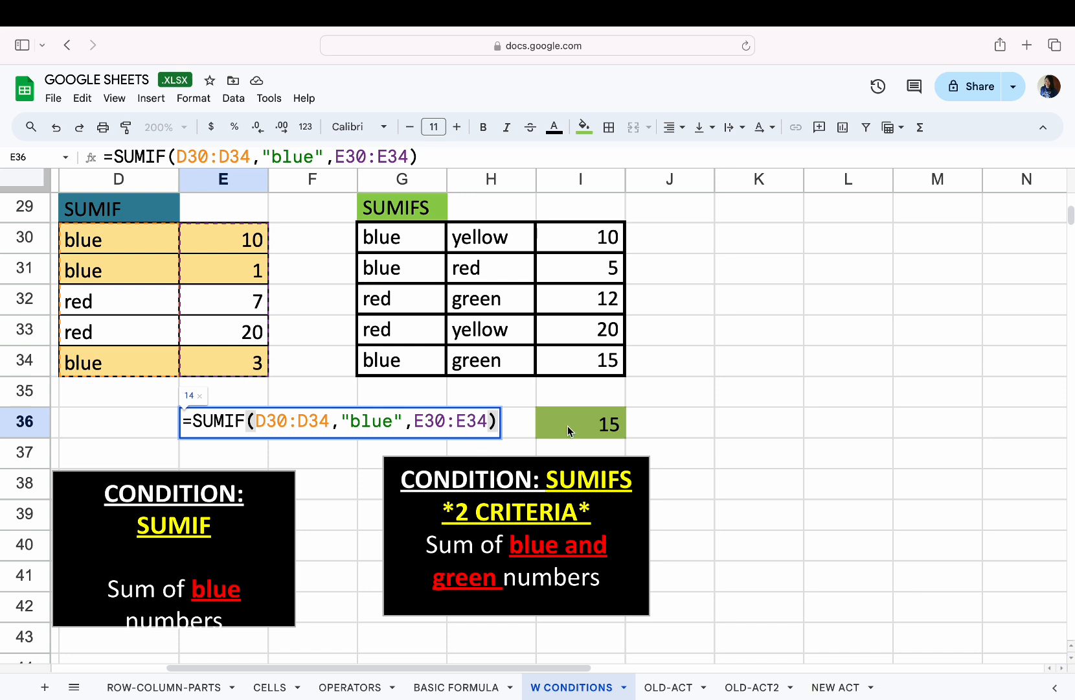
pyautogui.press('Return')
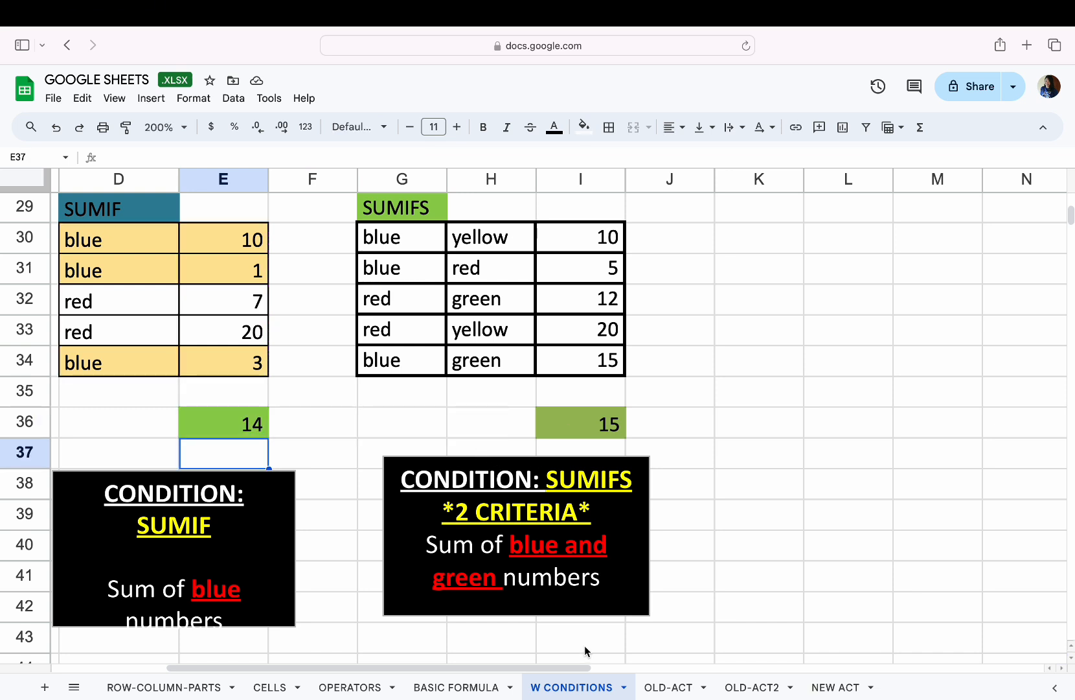
# Step: Check the blue rows of the SUMIFS table and change the second colour in H31 to green
pyautogui.moveTo(579, 665); pyautogui.dragTo(701, 665)
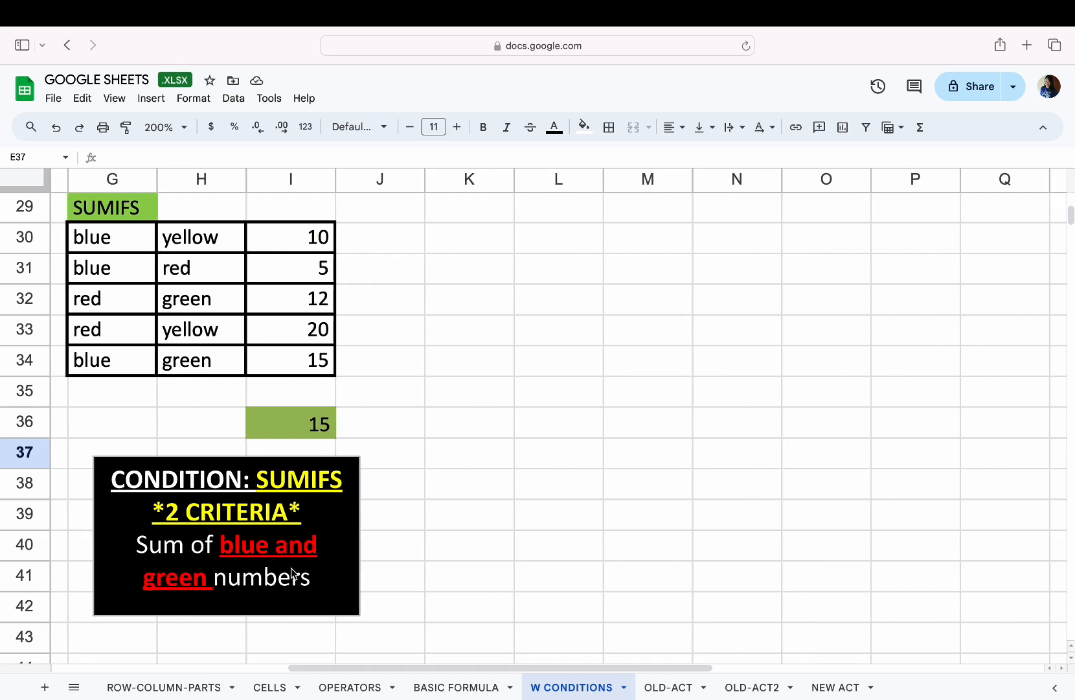
pyautogui.moveTo(117, 232); pyautogui.dragTo(278, 243)
pyautogui.moveTo(105, 264); pyautogui.dragTo(287, 273)
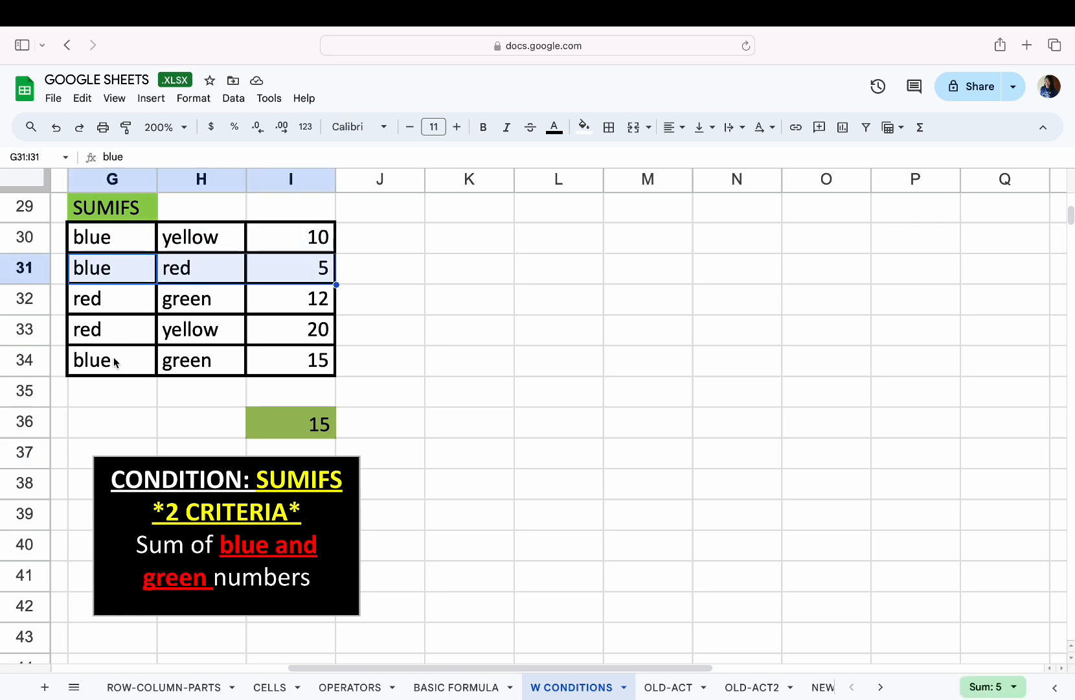
pyautogui.click(207, 283)
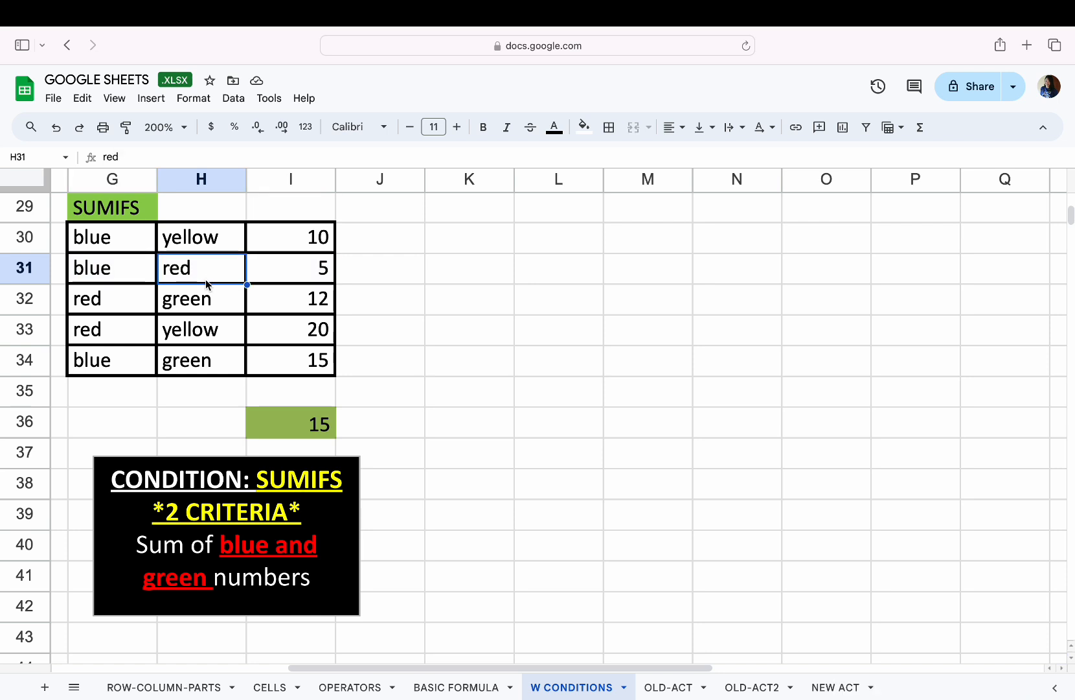
pyautogui.write('gr')
pyautogui.press('Return')
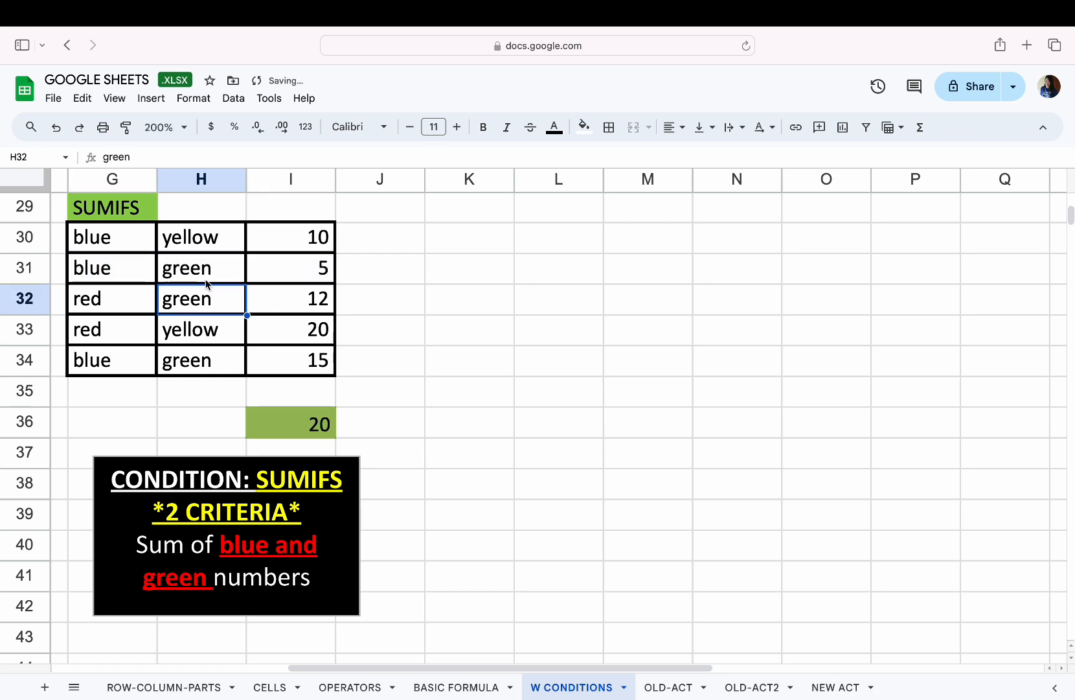
# Step: Fill the blue and green row G31:I31 of the SUMIFS table with golden yellow
pyautogui.moveTo(121, 266); pyautogui.dragTo(298, 267)
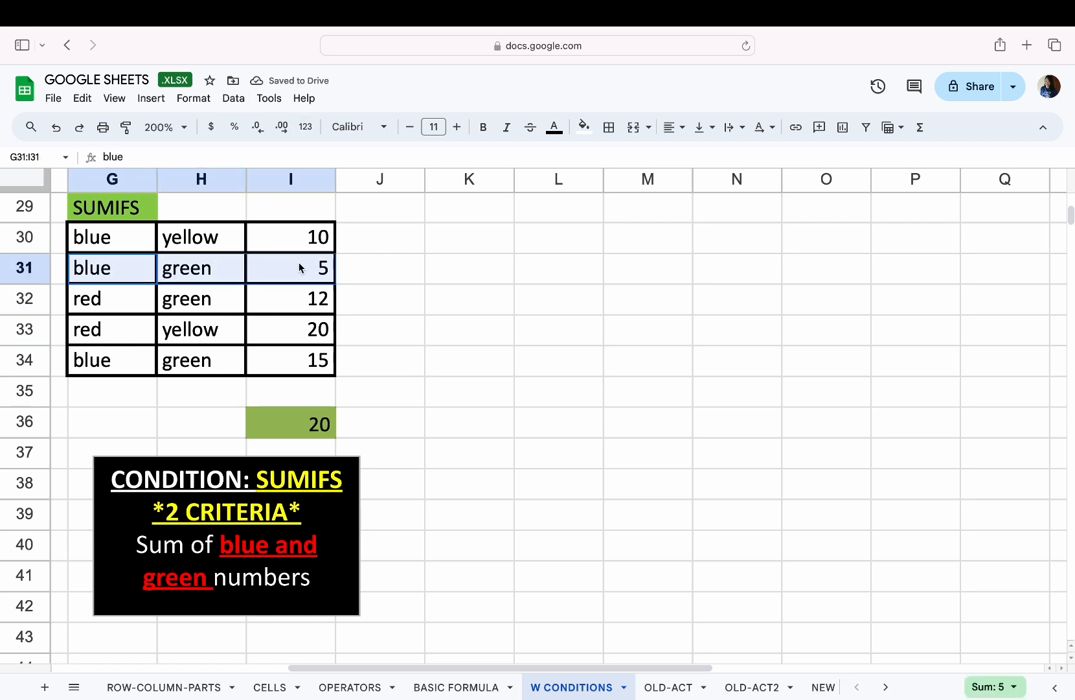
pyautogui.click(585, 128)
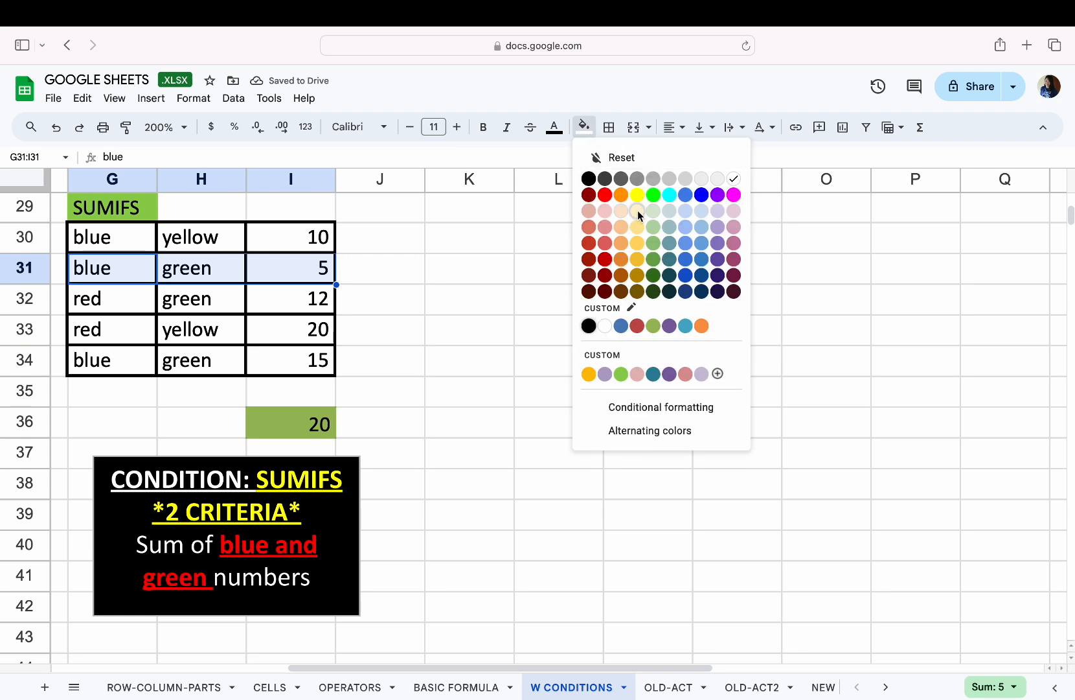
pyautogui.click(638, 243)
pyautogui.click(370, 279)
# Step: Fill the other blue and green row of the SUMIFS table, G34:I34, with light yellow
pyautogui.click(122, 364)
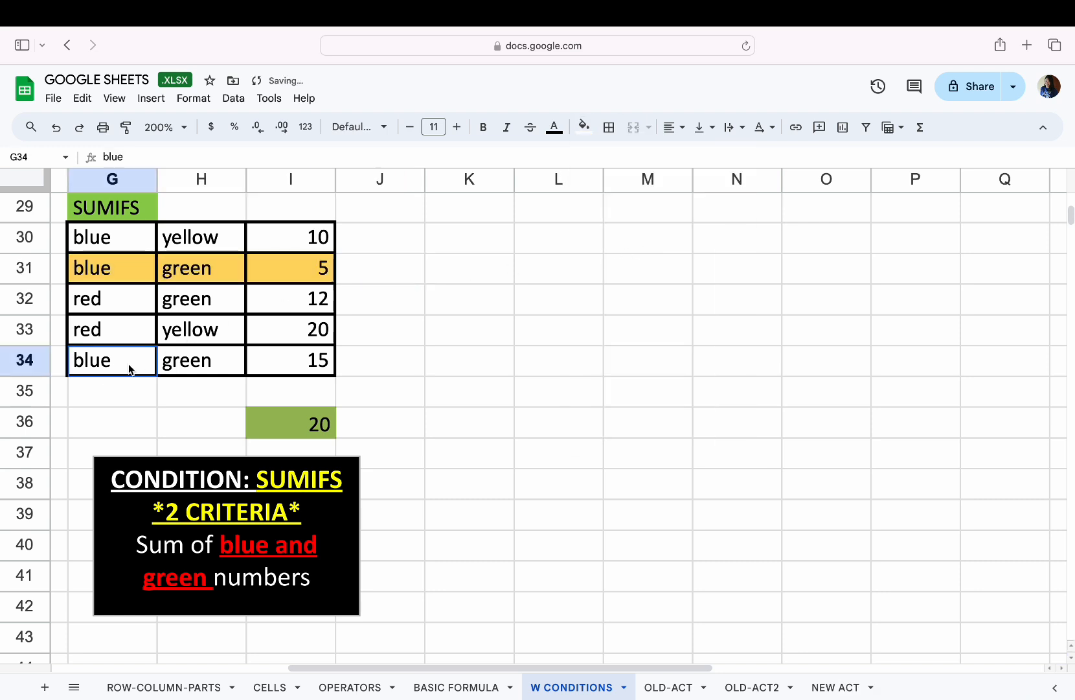
pyautogui.moveTo(121, 364); pyautogui.dragTo(297, 353)
pyautogui.click(584, 127)
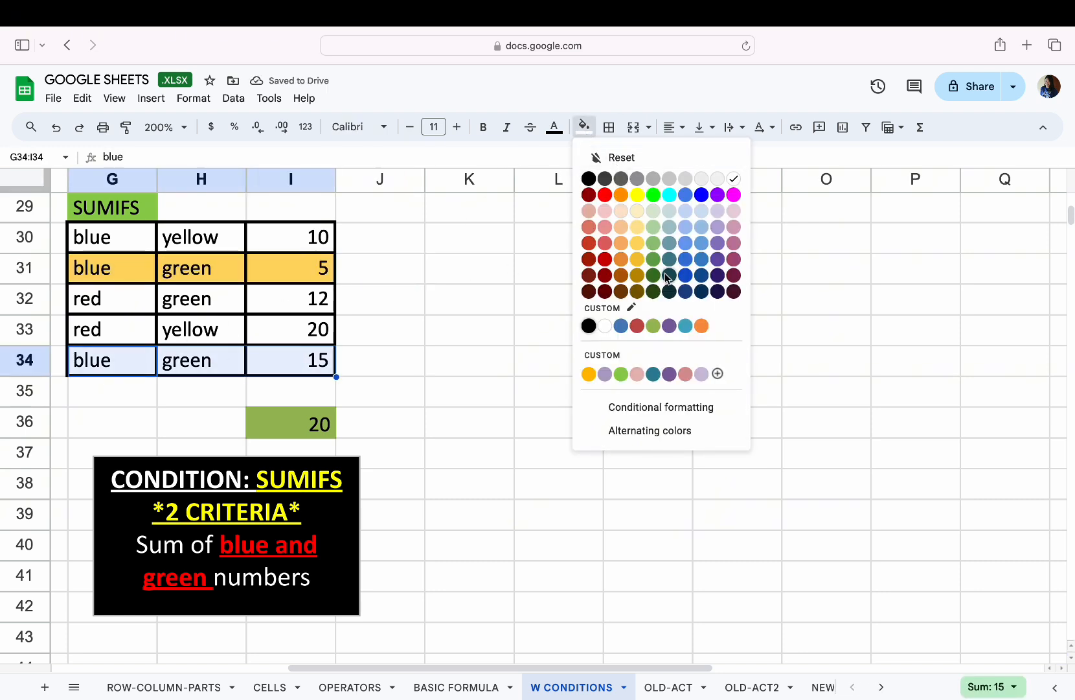
pyautogui.click(638, 229)
pyautogui.click(612, 291)
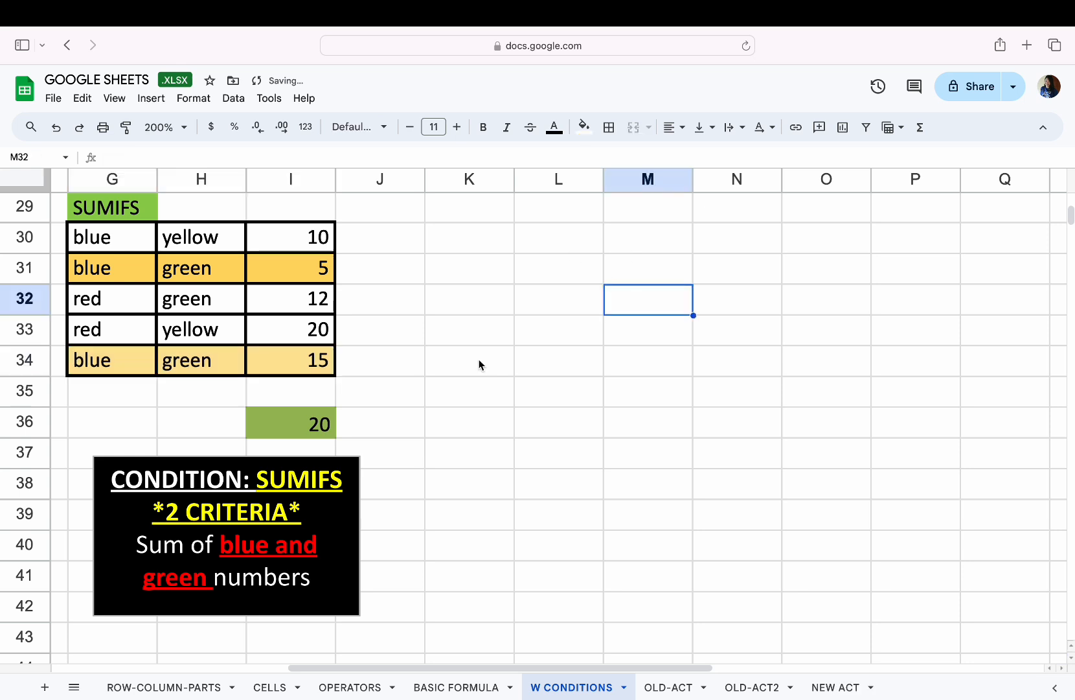
# Step: Open the SUMIFS formula in I36 to inspect its sum range and two criteria
pyautogui.doubleClick(311, 421)
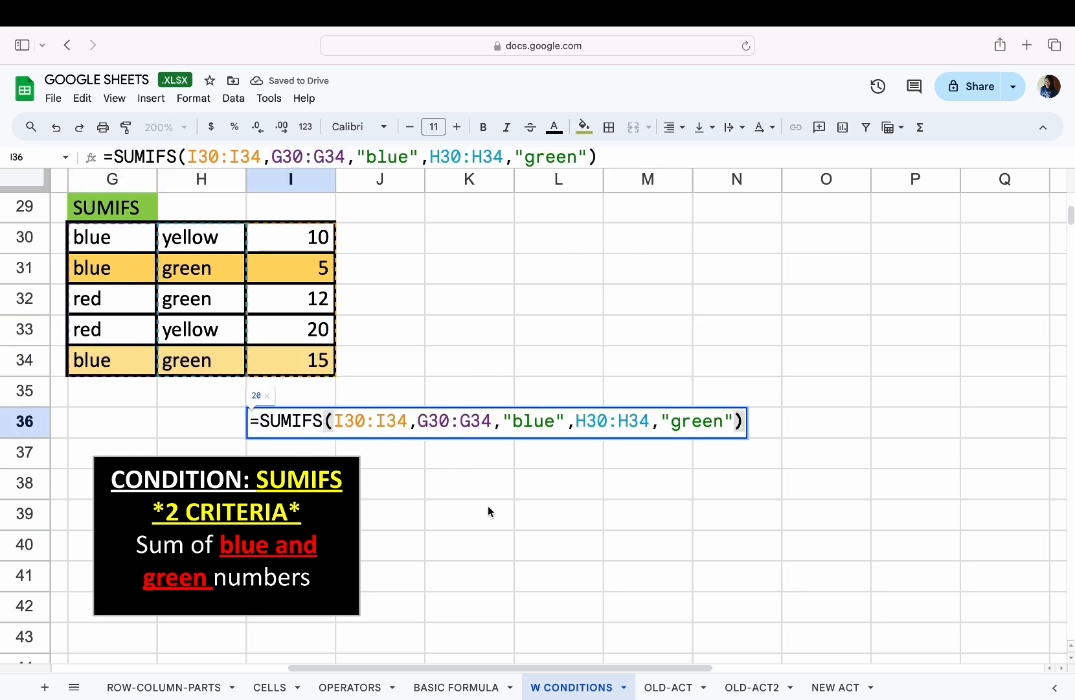